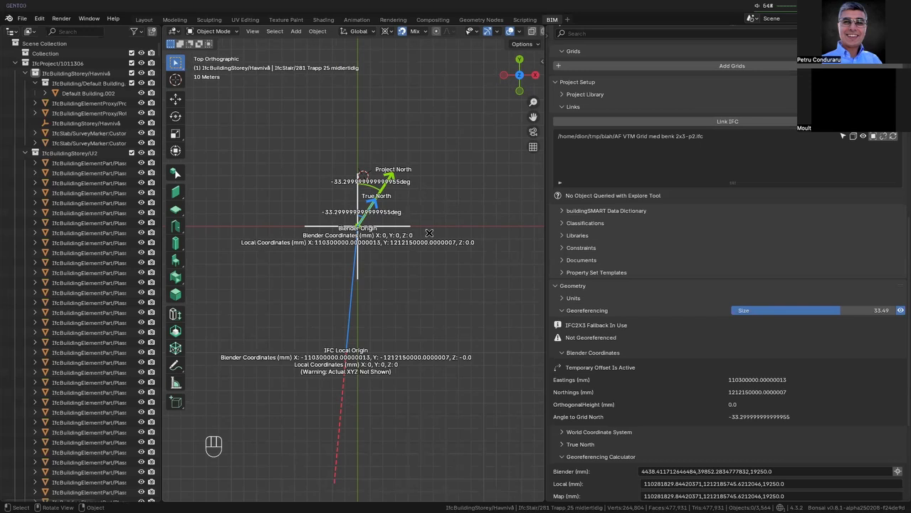
- Quit Blender without saving, relaunch it and start a new IFC project in metres
key("alt")
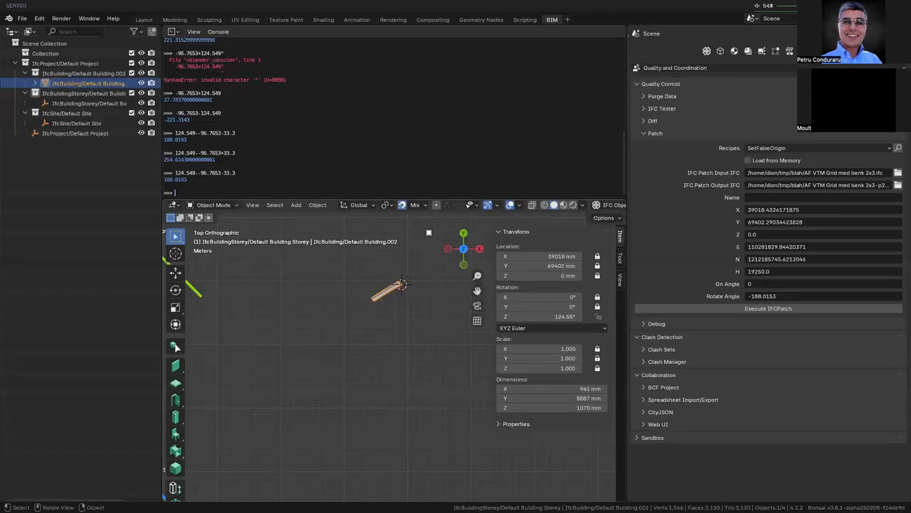
key("ctrl+q")
key("d")
key("Up")
key("Return")
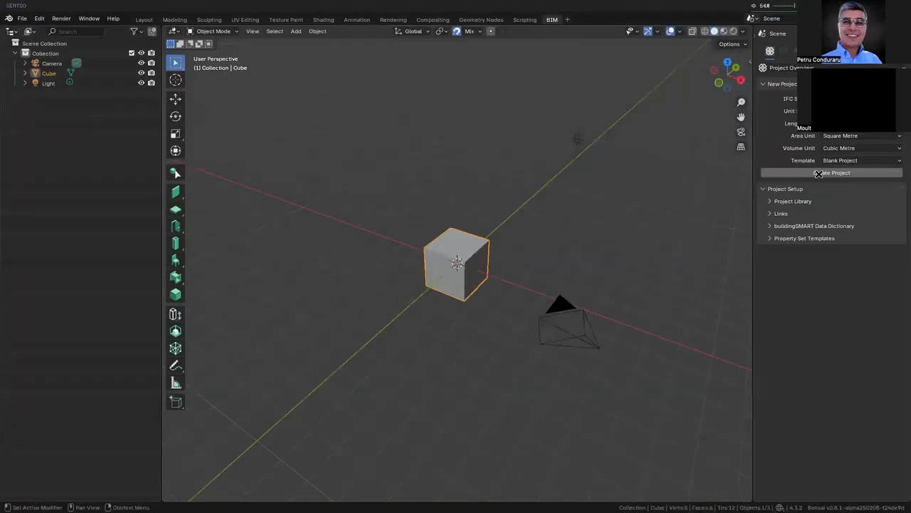
left_click(828, 170)
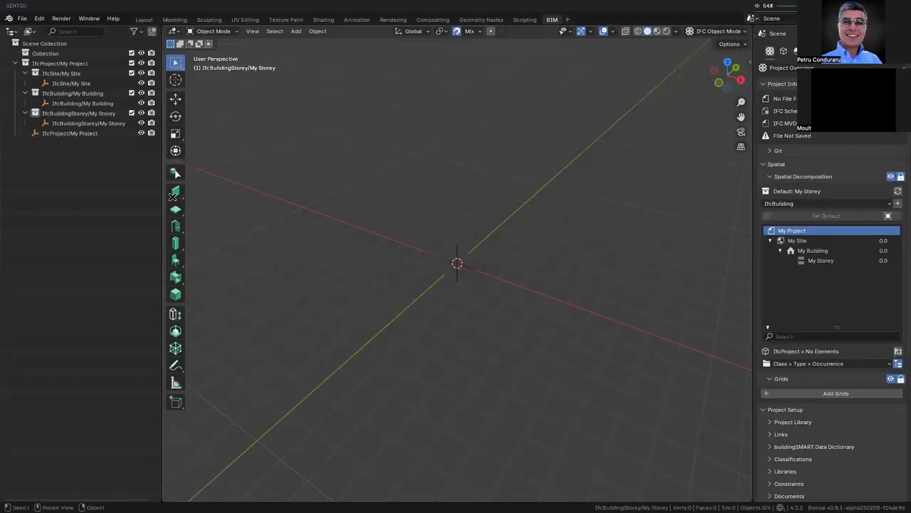
- Create a new wall type with the Wall tool and name it GEN300
left_click(175, 191)
left_click(362, 44)
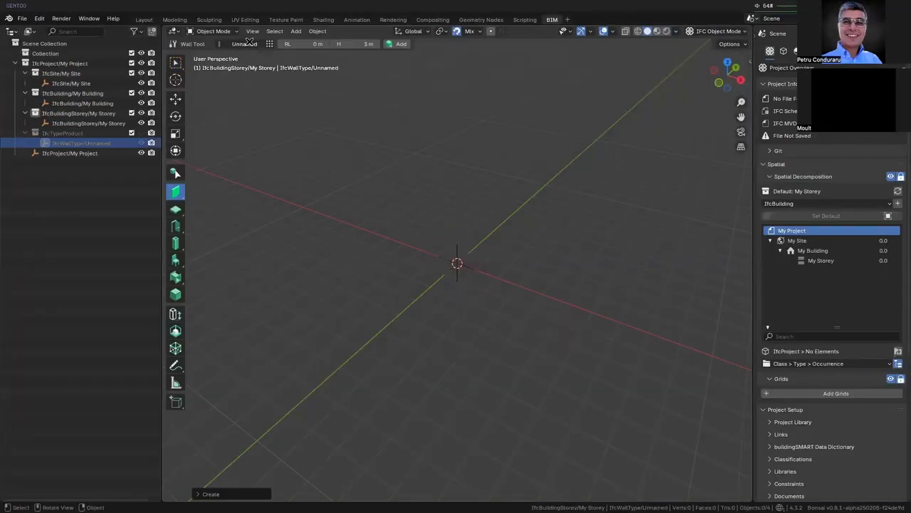
left_click(250, 42)
left_click(273, 98)
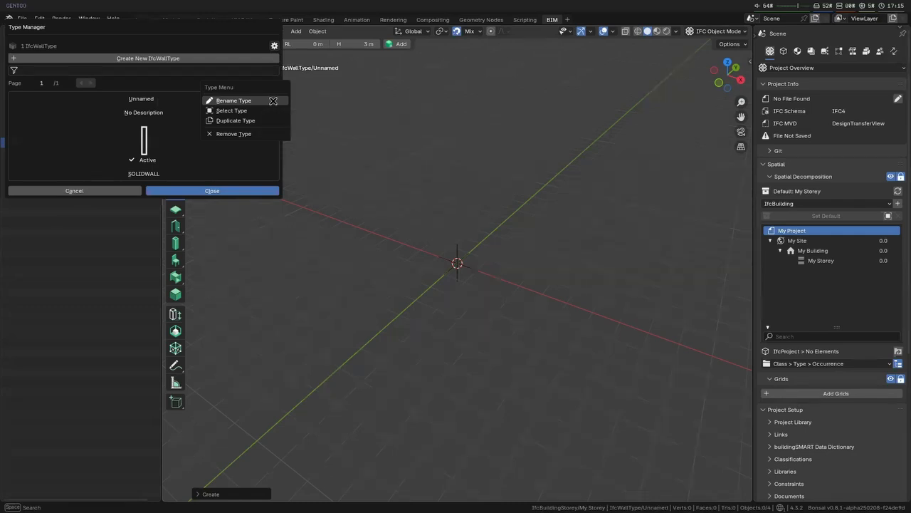
left_click(274, 101)
type("M")
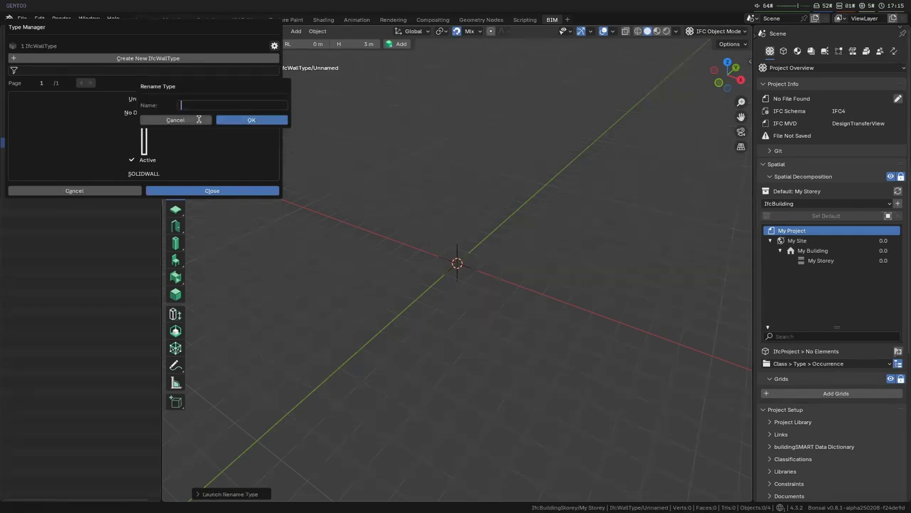
type("EN300")
left_click(242, 119)
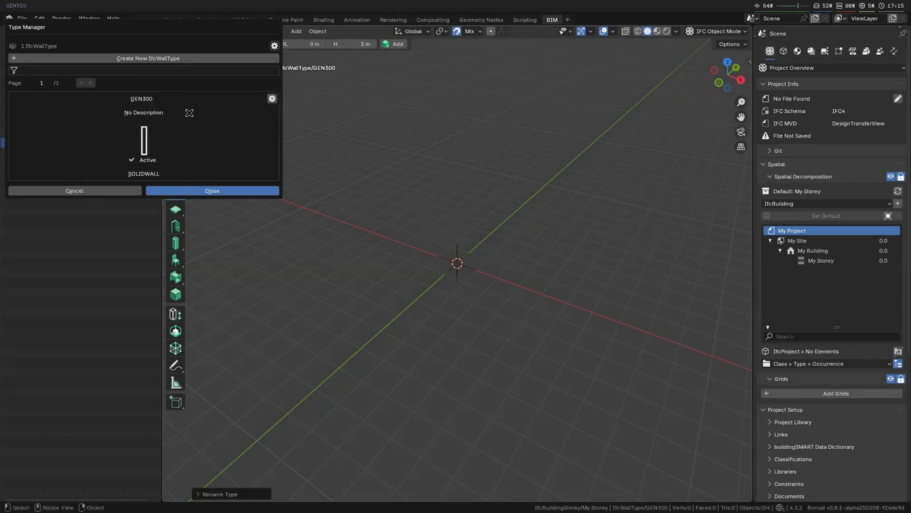
left_click(271, 98)
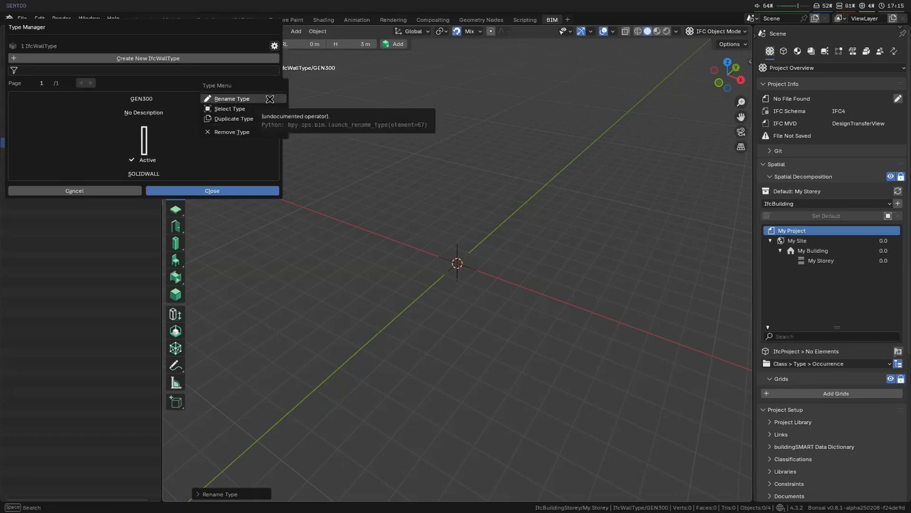
left_click(234, 100)
left_click(210, 119)
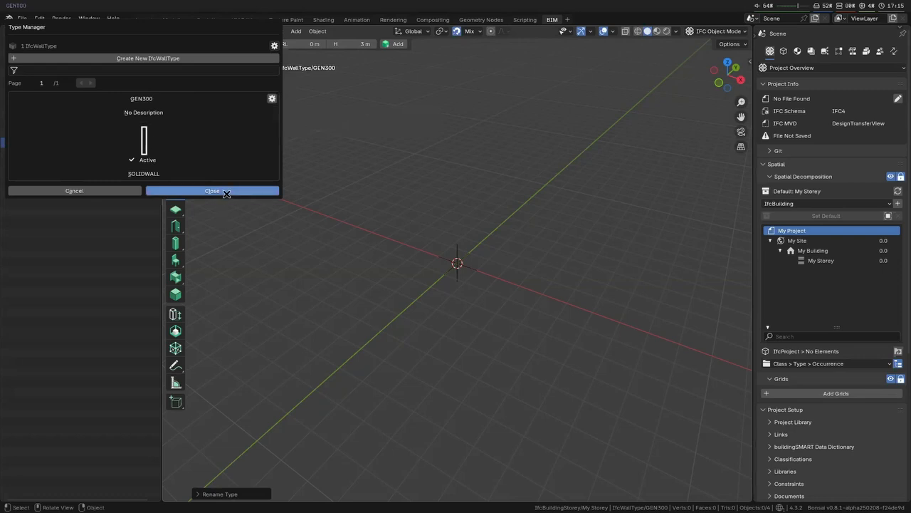
left_click(272, 99)
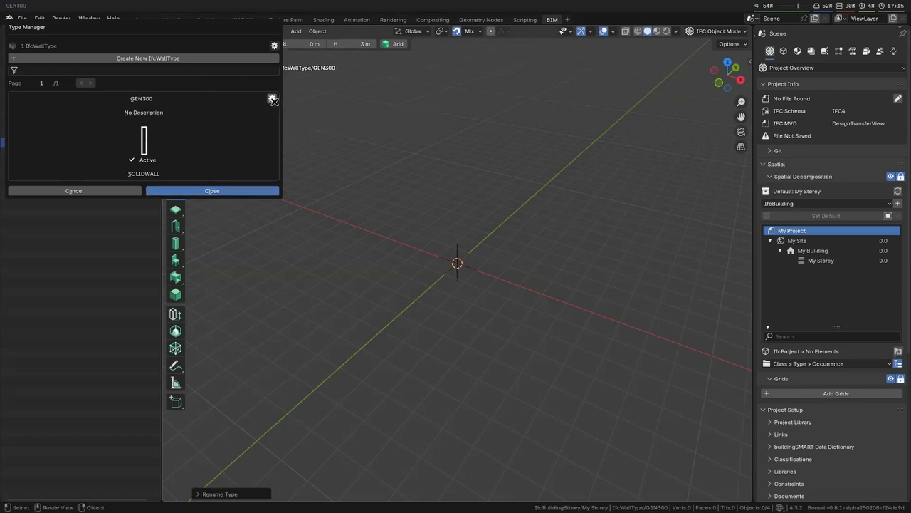
- Leave the type manager and set the GEN300 wall type's description to "Generic wall 300mm"
left_click(259, 187)
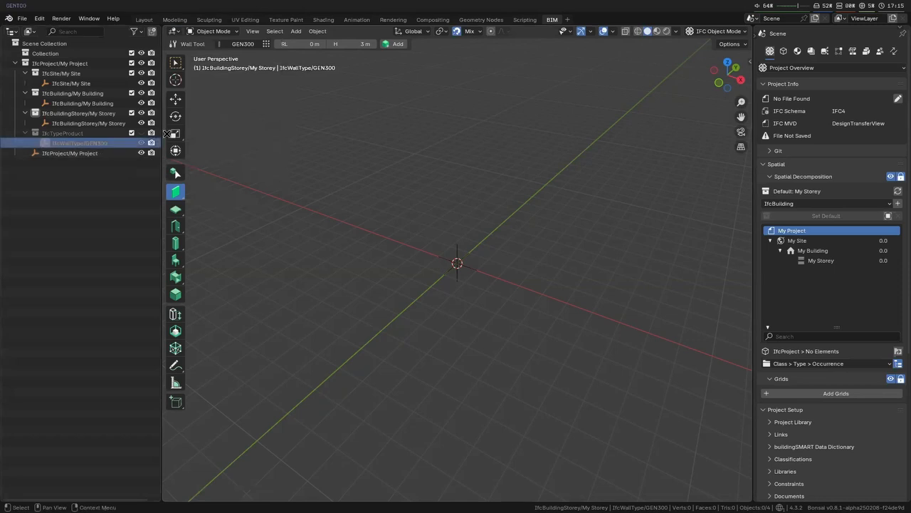
left_click(837, 129)
left_click(836, 166)
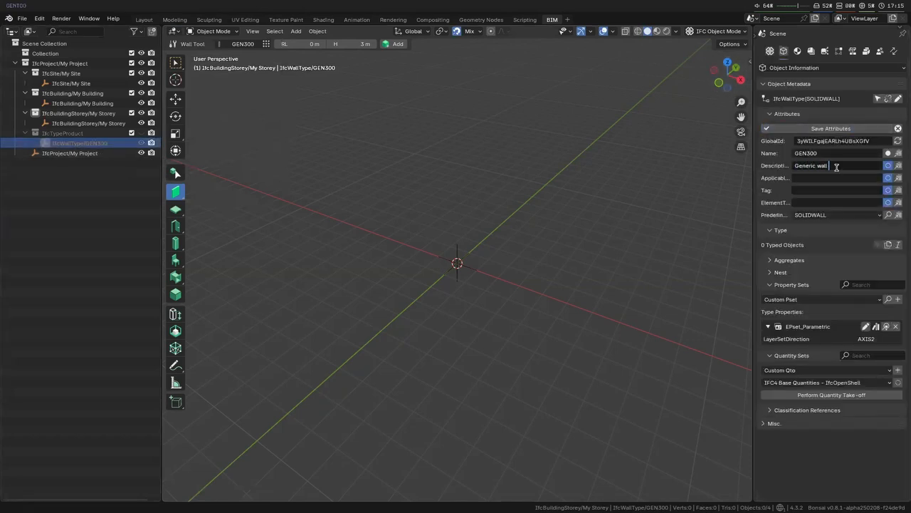
type("mm")
left_click(837, 129)
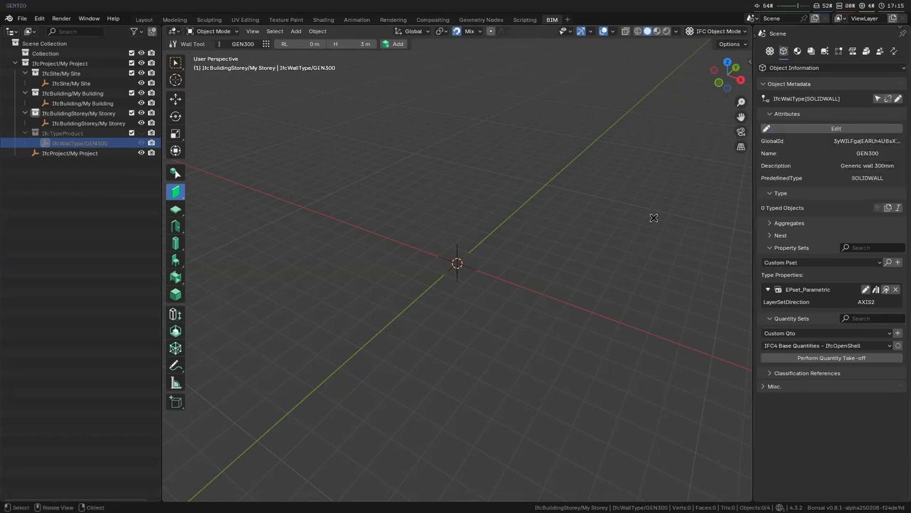
- Draw two connected GEN300 walls in top view from the origin, about 13 m along X and about 16.5 m along Y
middle_click_drag(449, 200, 492, 253)
scroll(578, 195, "up", 3)
scroll(590, 194, "down", 2)
scroll(590, 194, "down", 1)
middle_click_drag(590, 195, 493, 376, "shift")
key("shift+a")
left_click(383, 434)
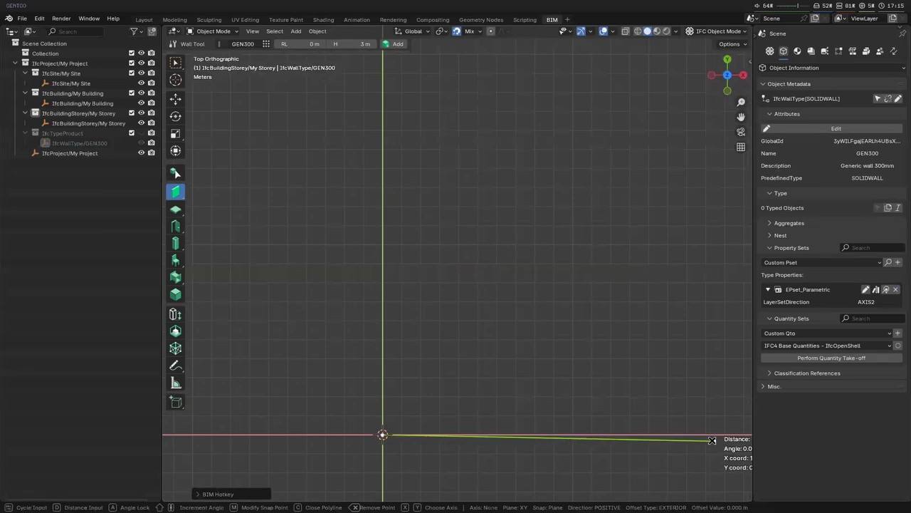
left_click(628, 433)
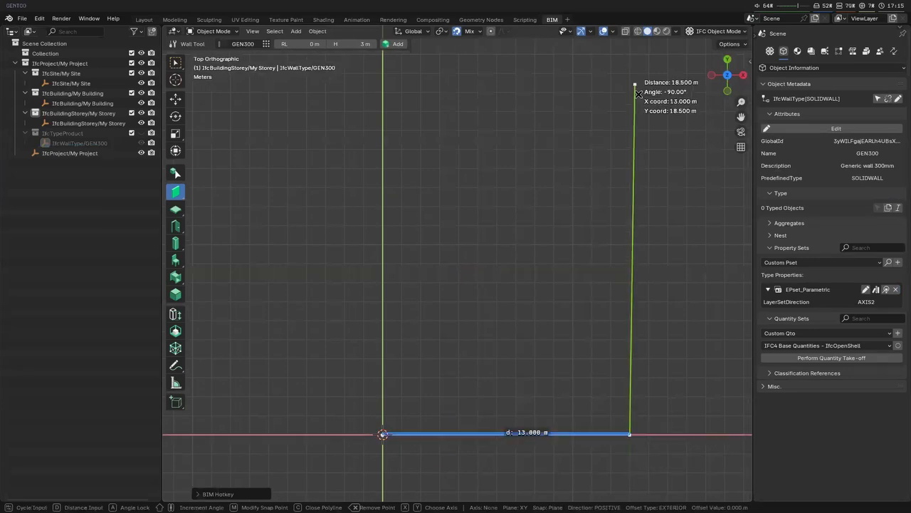
left_click(629, 120)
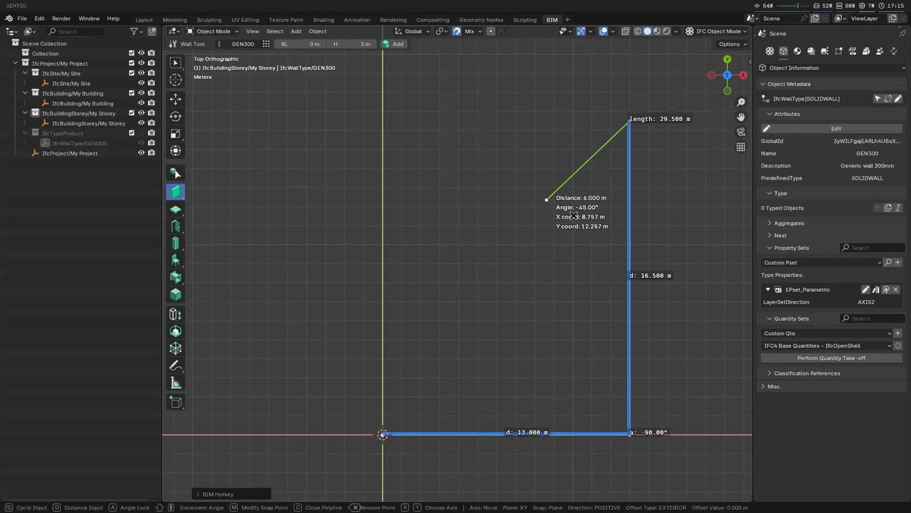
key("Return")
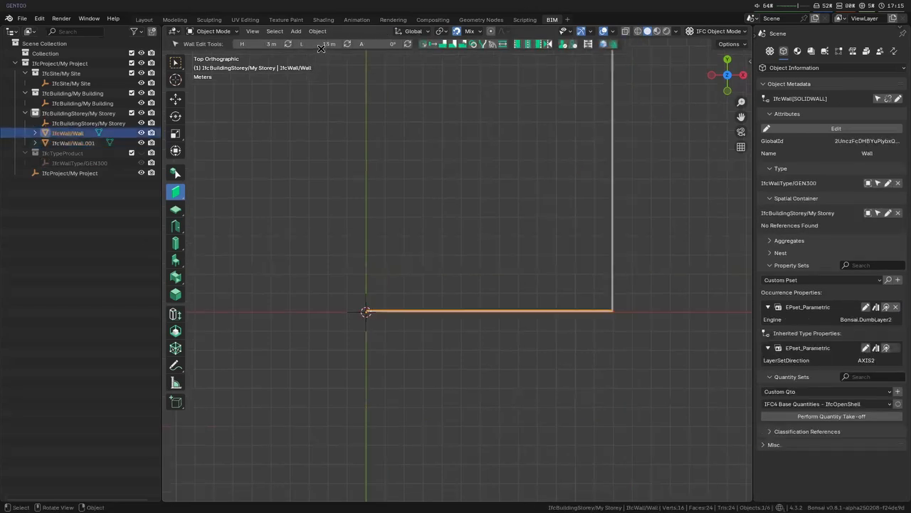
- Set the length of the horizontal wall starting at the origin to 10 m
left_click(322, 44)
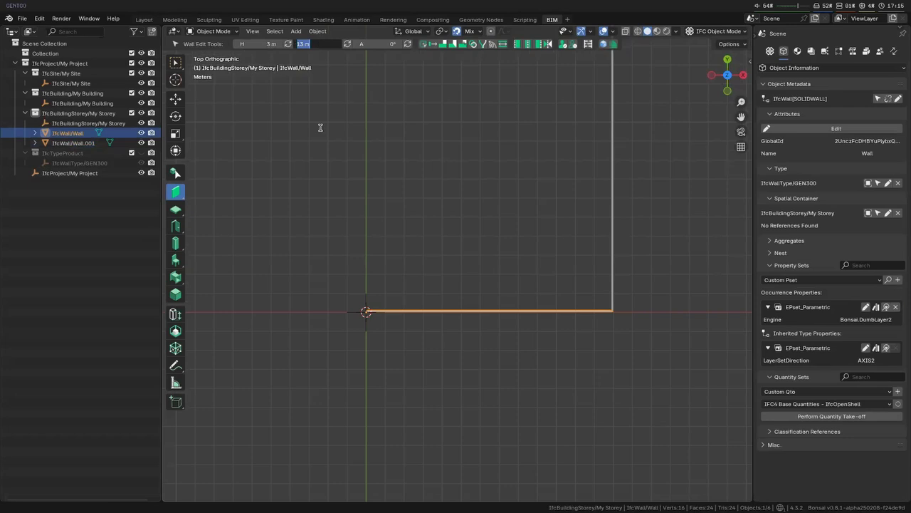
type("10")
key("Return")
scroll(736, 299, "up", 3)
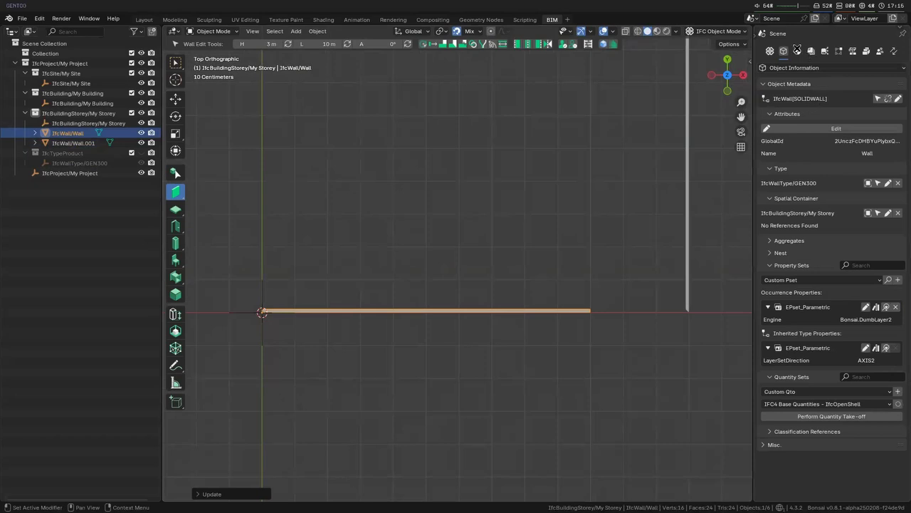
- Set the wall's material layer thickness to 0.3 m and save the layer changes
scroll(819, 425, "down", 15)
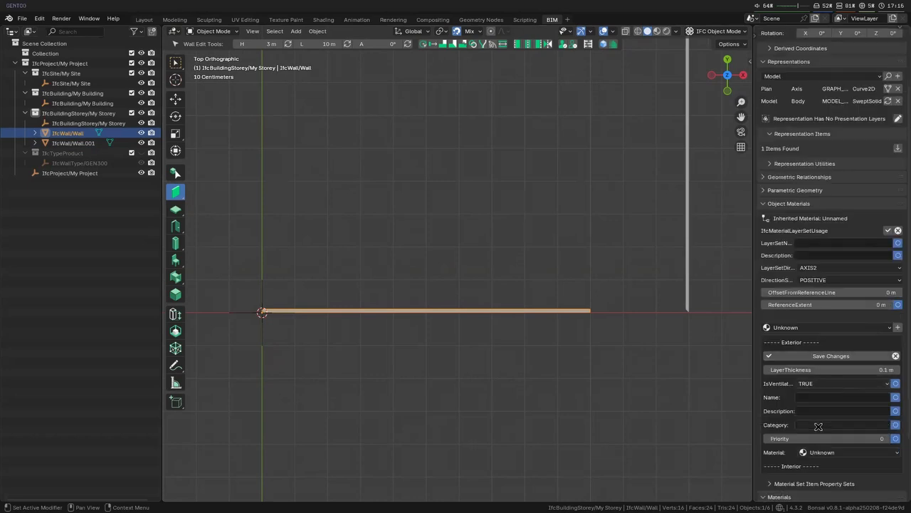
left_click(830, 370)
type("0.3")
key("Return")
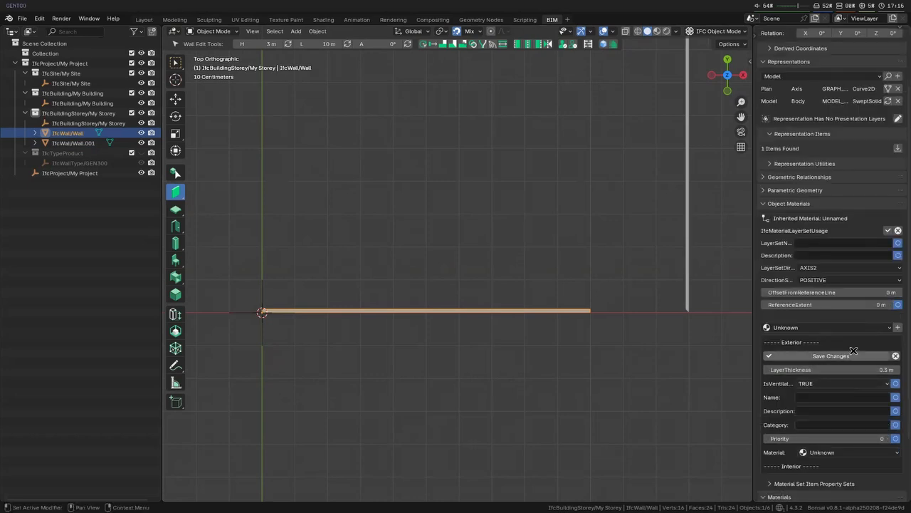
left_click(854, 352)
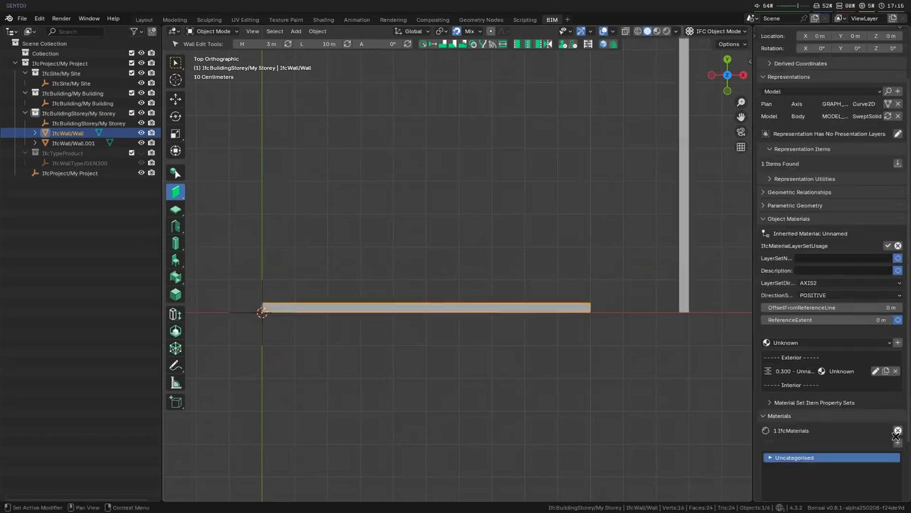
- Rename the Unknown material as concrete
left_click(770, 457)
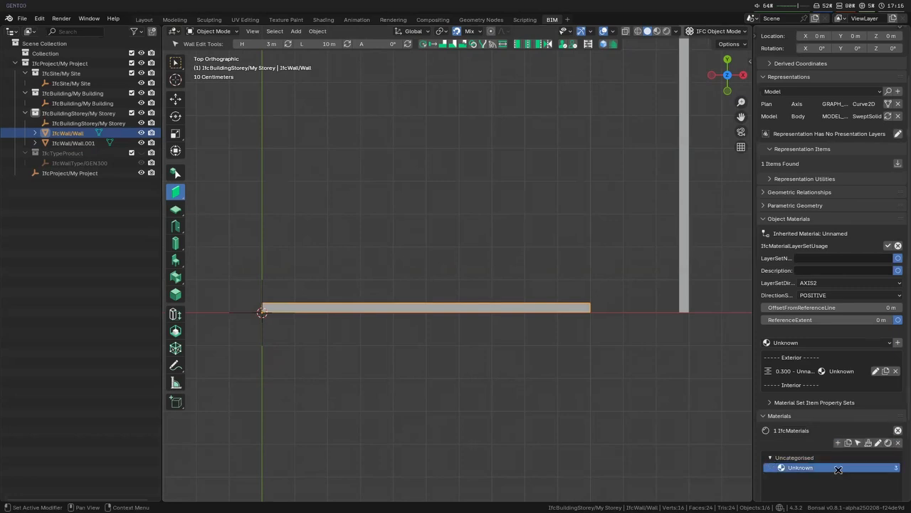
left_click(878, 443)
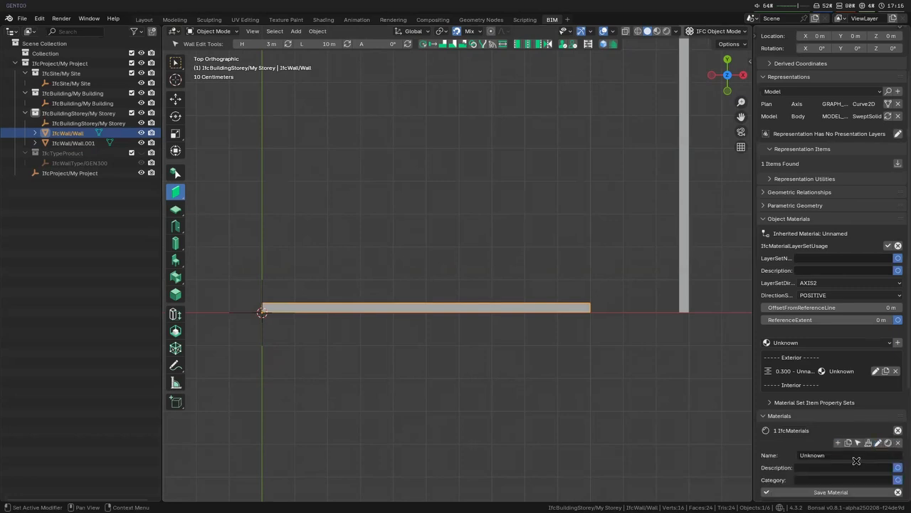
left_click(898, 491)
key("BackSpace")
type("concrete")
key("Return")
- Rename the Uncategorised material category as concrete and the material inside it as RC
left_click(809, 457)
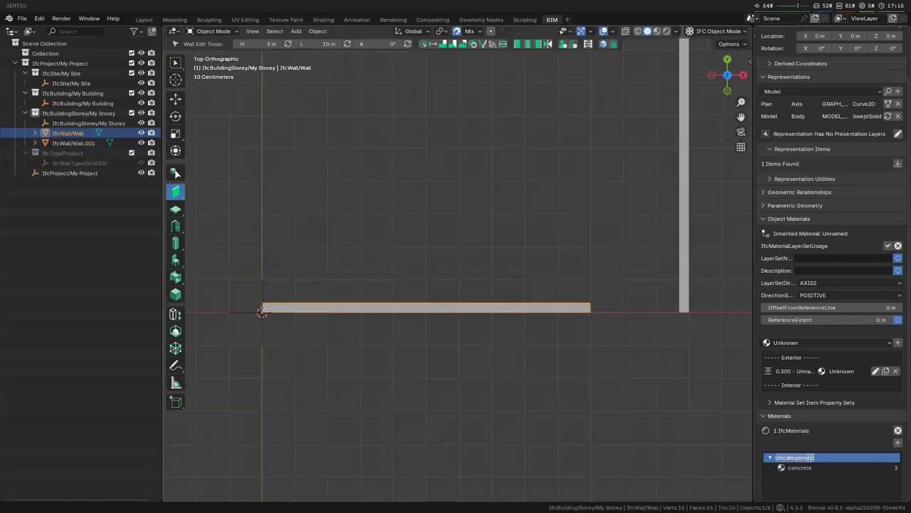
type("concrete")
key("Return")
left_click(808, 466)
type("CONC01")
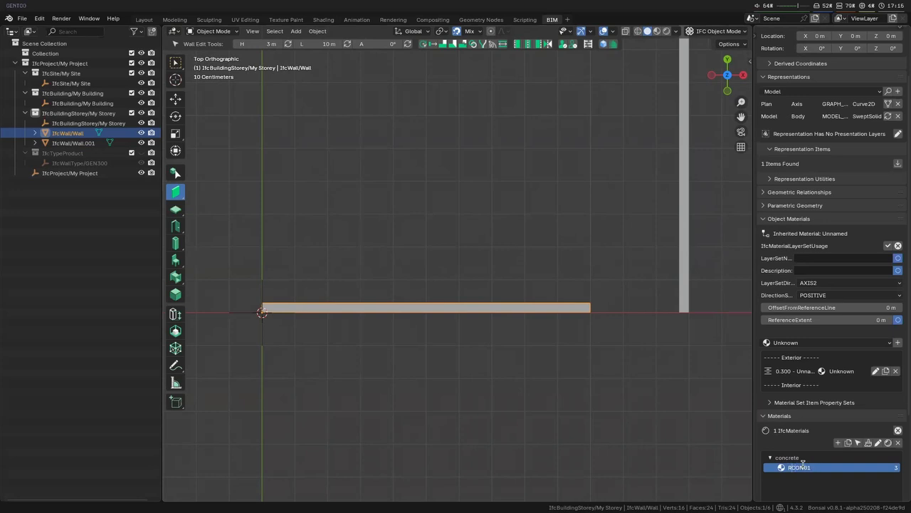
key("shift+End")
key("BackSpace")
key("Return")
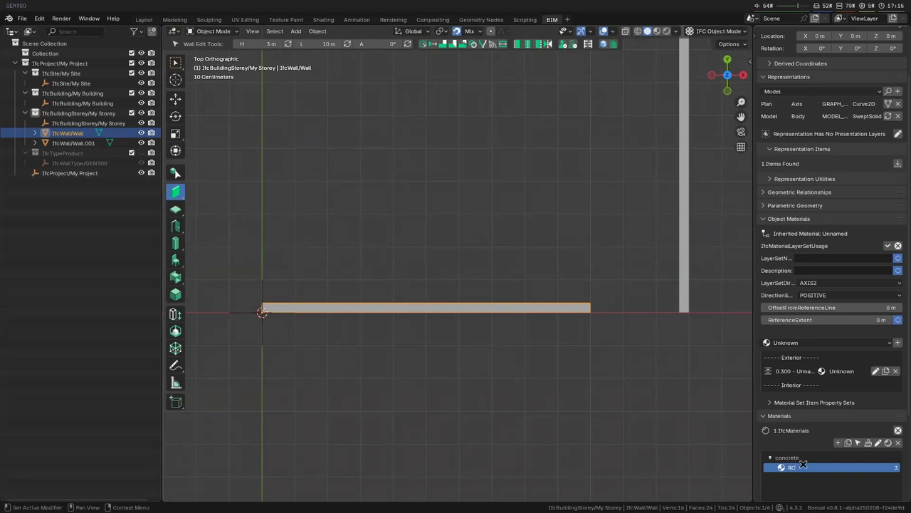
- Move the vertical wall along so that it meets the free end of the 10 m horizontal wall
scroll(423, 323, "down", 3)
scroll(423, 323, "down", 2)
middle_click_drag(423, 322, 449, 363, "shift")
scroll(509, 328, "up", 3)
left_click(654, 324)
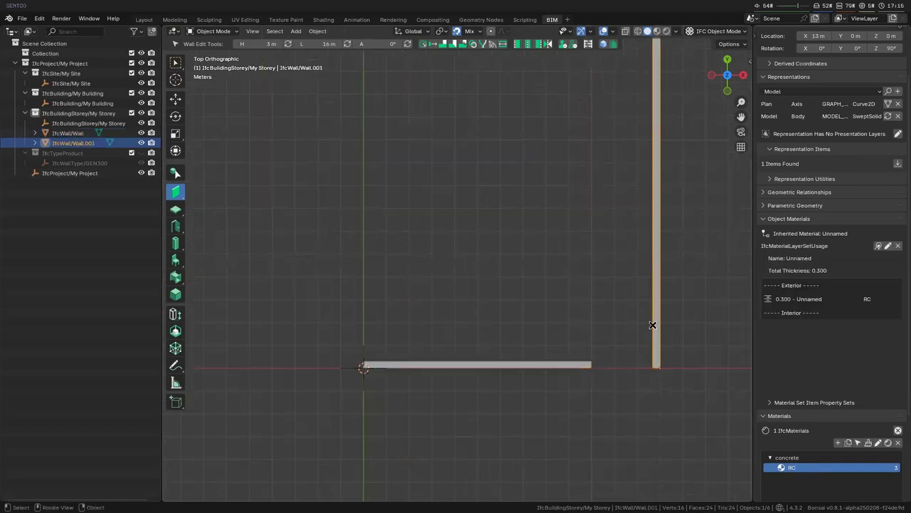
key("g")
left_click(565, 366)
scroll(561, 313, "down", 1)
scroll(561, 313, "down", 2)
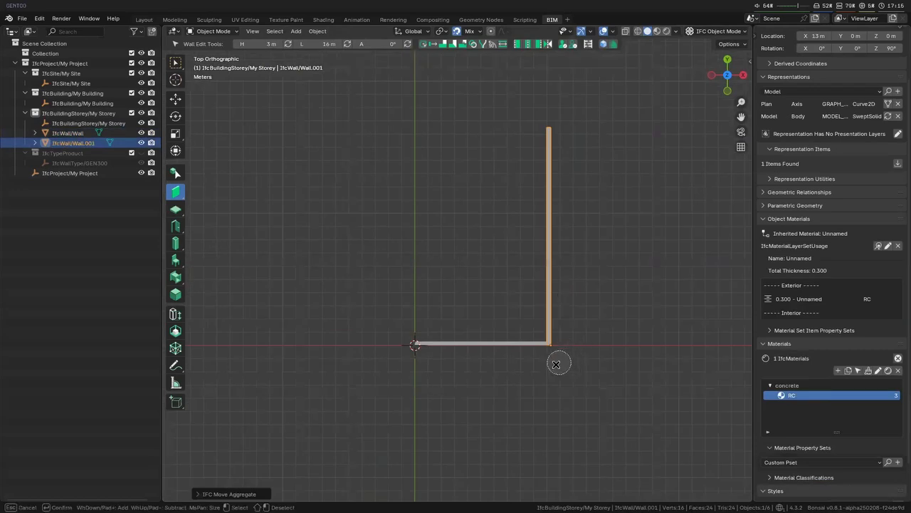
- Duplicate the vertical wall and offset the copy -10 m along X
key("w")
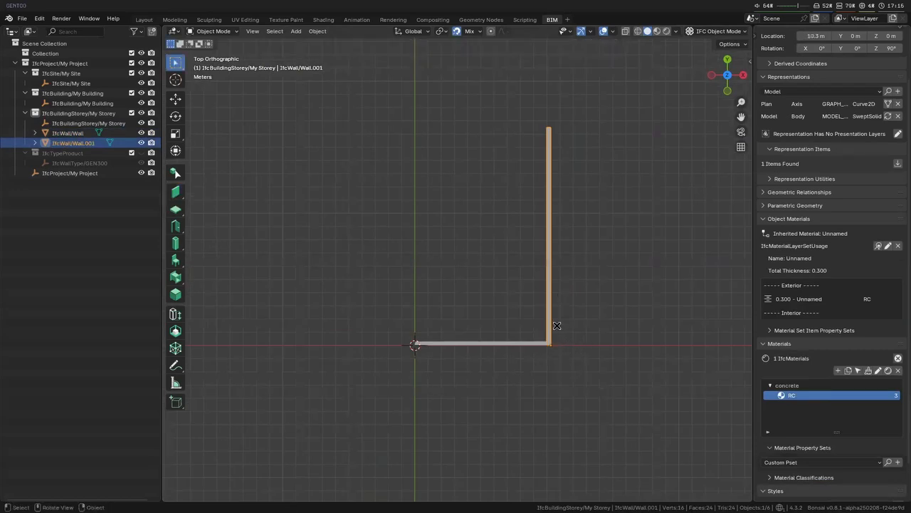
scroll(557, 325, "up", 4)
key("shift+d")
type("x-10")
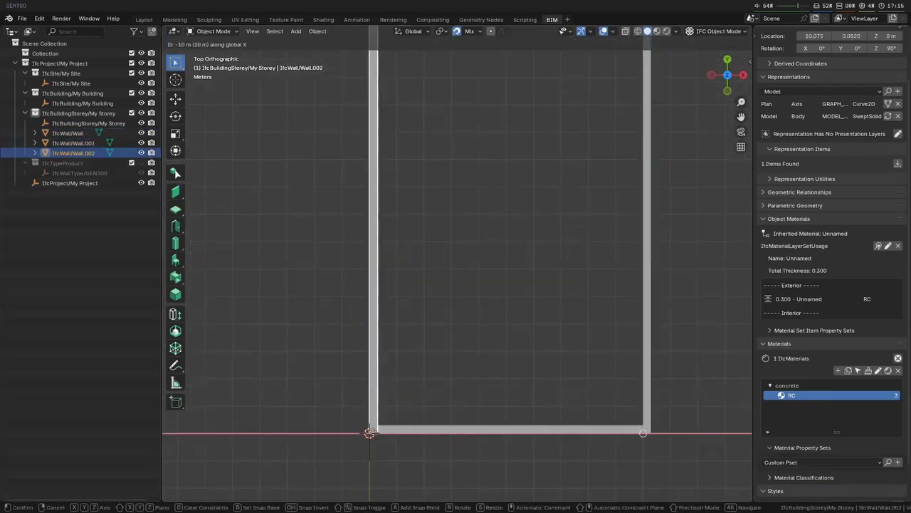
left_click(372, 432)
- Join the copied vertical wall with the horizontal wall at their corner by the origin
left_click(390, 427, "shift")
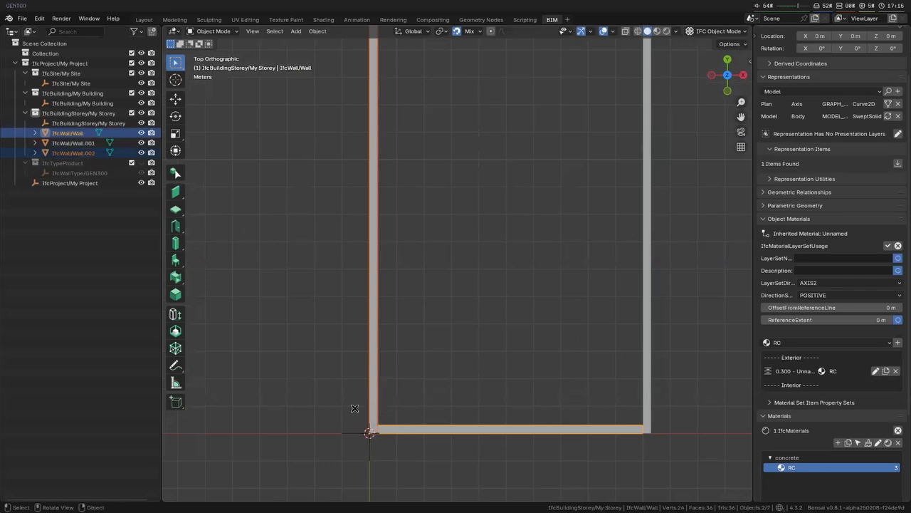
left_click(175, 294)
left_click(374, 396, "shift")
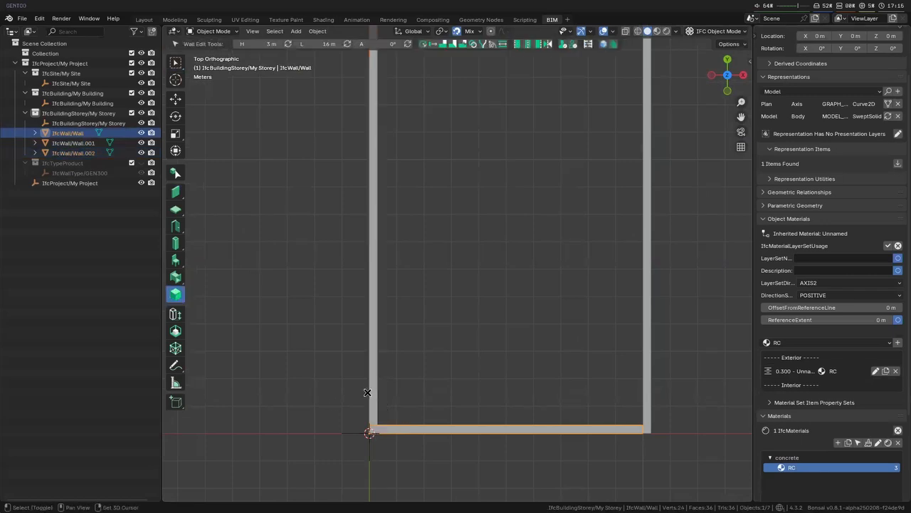
scroll(386, 398, "down", 4)
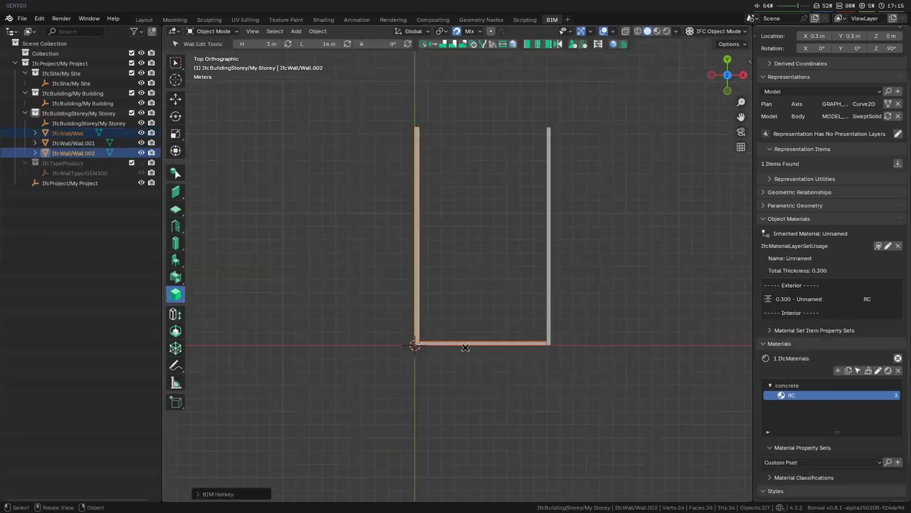
- Duplicate the horizontal wall and place the copy about 13.4 m away along Y, between the two vertical walls
left_click(469, 344)
key("shift+d")
key("y")
left_click(447, 164)
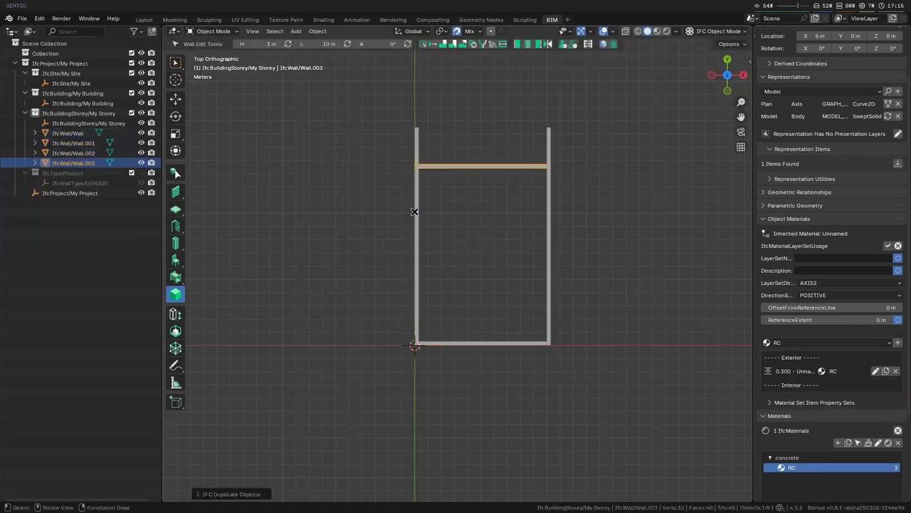
- Extend the copied horizontal wall to meet the vertical wall on each of its two ends
left_click(417, 190, "shift")
key("shift+e")
left_click(496, 166)
left_click(549, 198, "shift")
key("shift+e")
- Move the upper horizontal wall along Y to the bottom wall's inner face, then offset it 8 m along Y
left_click(506, 174)
key("g")
key("y")
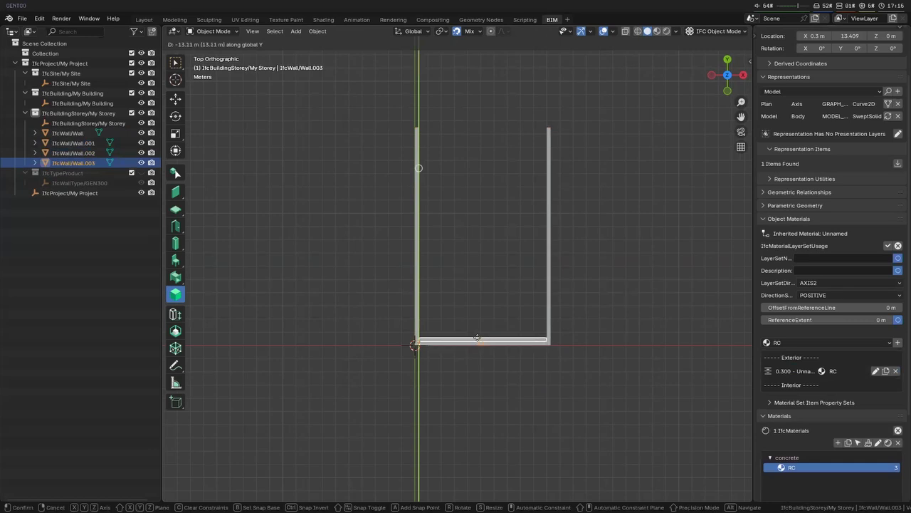
type("8")
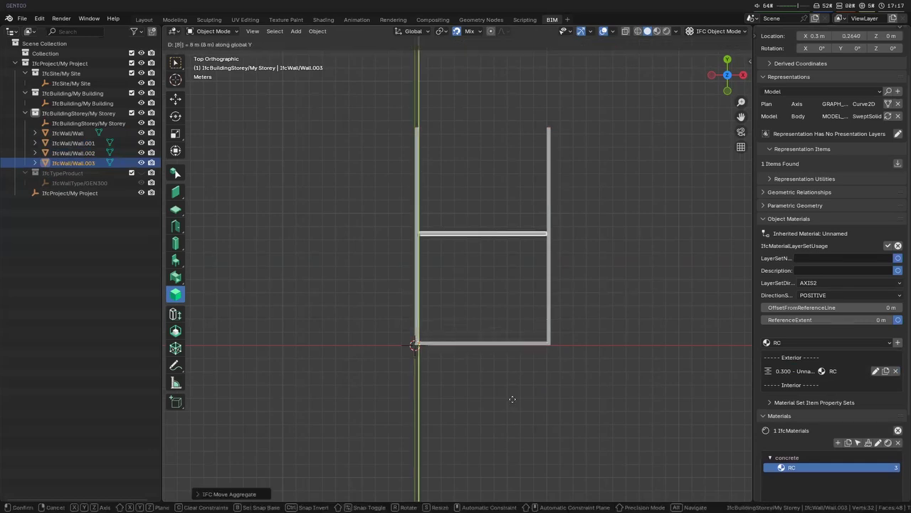
key("Return")
- Set the length of the vertical wall by the origin to 11 m
scroll(584, 356, "up", 3)
middle_click_drag(488, 165, 496, 199, "shift")
left_click(394, 321)
left_click(328, 44)
type("11")
key("Return")
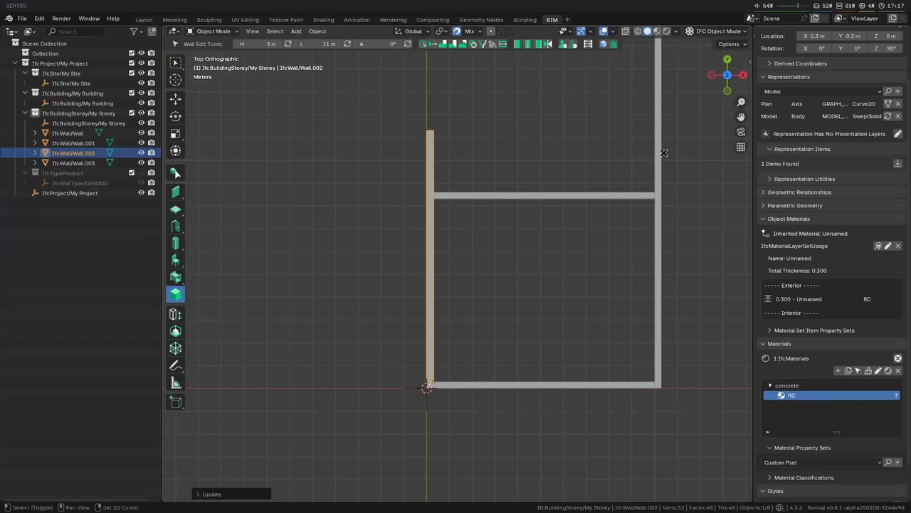
- Set the length of the opposite vertical outer wall to 11 m
left_click(657, 154, "shift")
left_click(347, 43)
left_click(329, 44)
type("11")
key("Return")
- Begin a new wall type with the Wall tool's type manager and name it GEN150
scroll(562, 213, "down", 2)
middle_click_drag(477, 315, 470, 356, "shift")
left_click(408, 243)
scroll(421, 233, "up", 2)
scroll(513, 313, "up", 2)
middle_click_drag(522, 301, 517, 259, "shift")
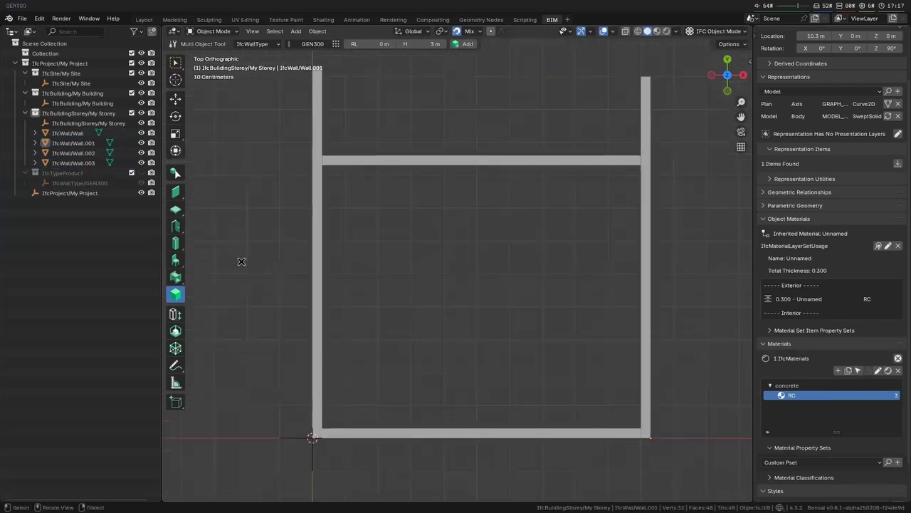
left_click(175, 208)
left_click(175, 190)
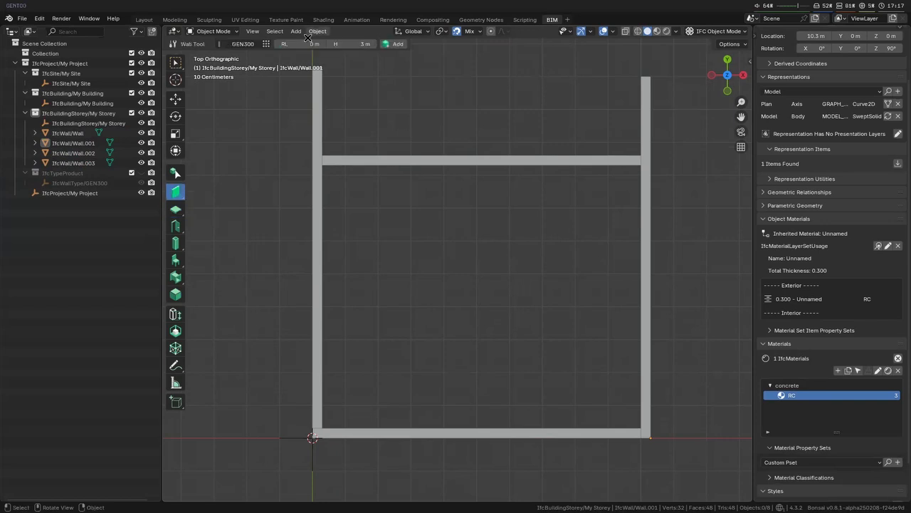
left_click(267, 47)
left_click(214, 64)
left_click(175, 71)
type("GEN150")
key("Return")
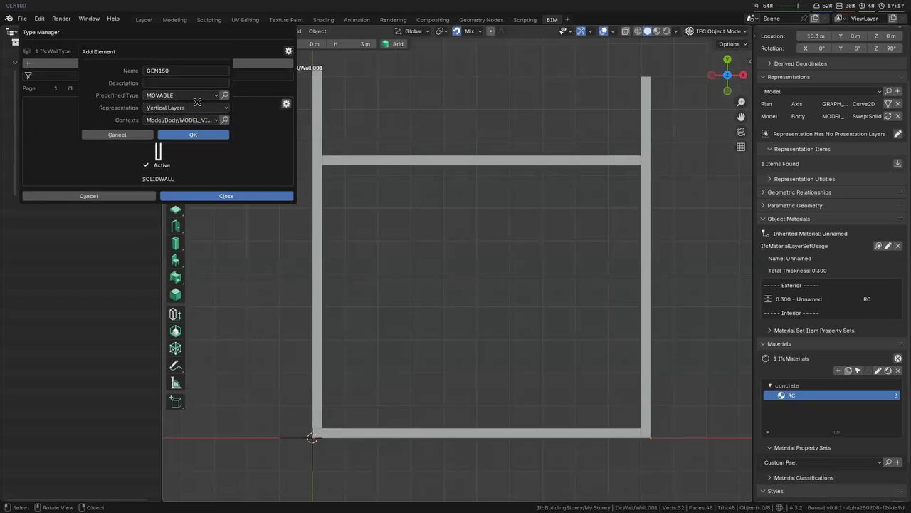
- Create the GEN150 type with the Vertical Layers representation and the description "Generic 150mm wall"
left_click(198, 109)
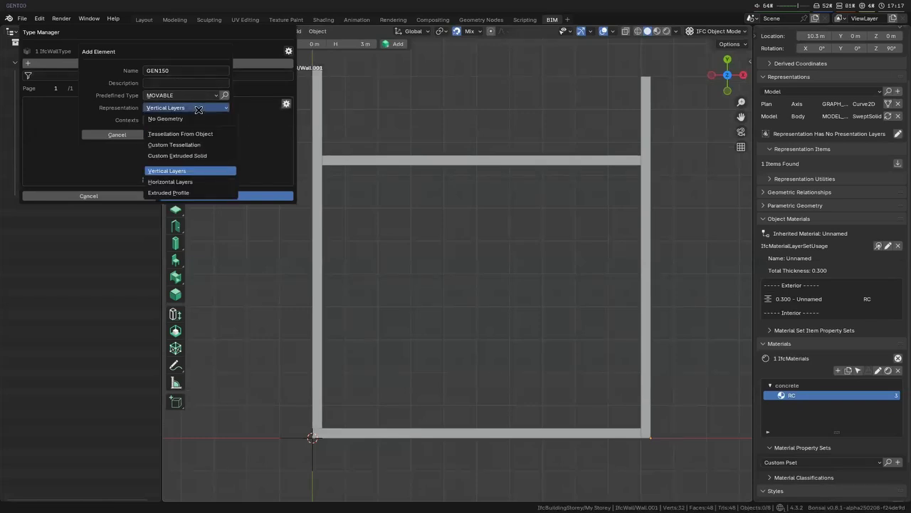
left_click(189, 170)
left_click(189, 82)
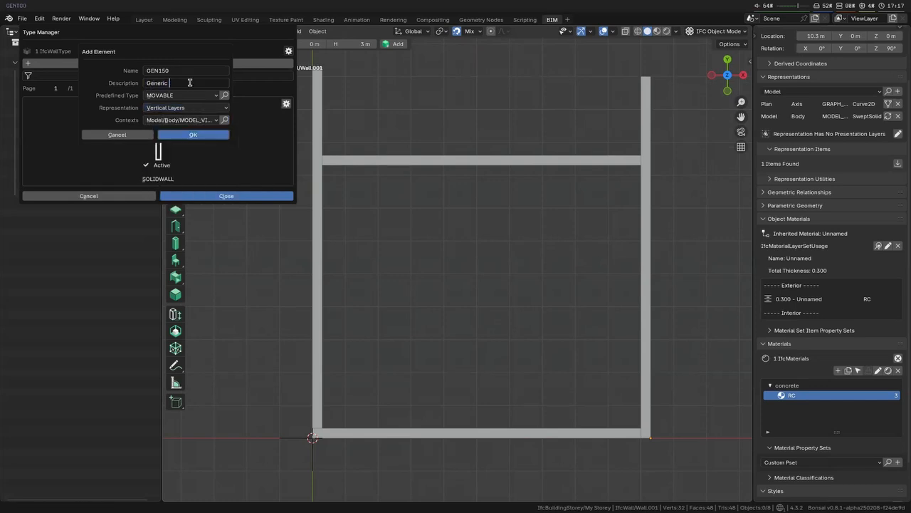
key("Return")
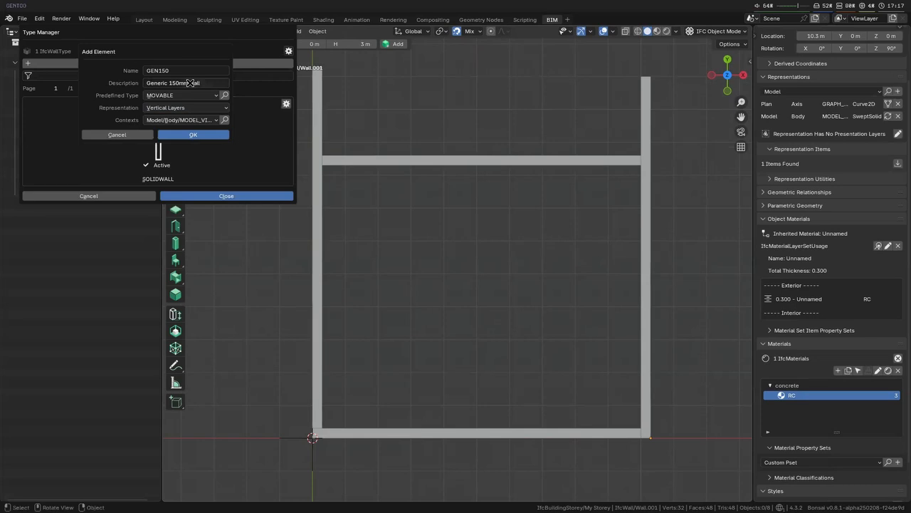
left_click(216, 136)
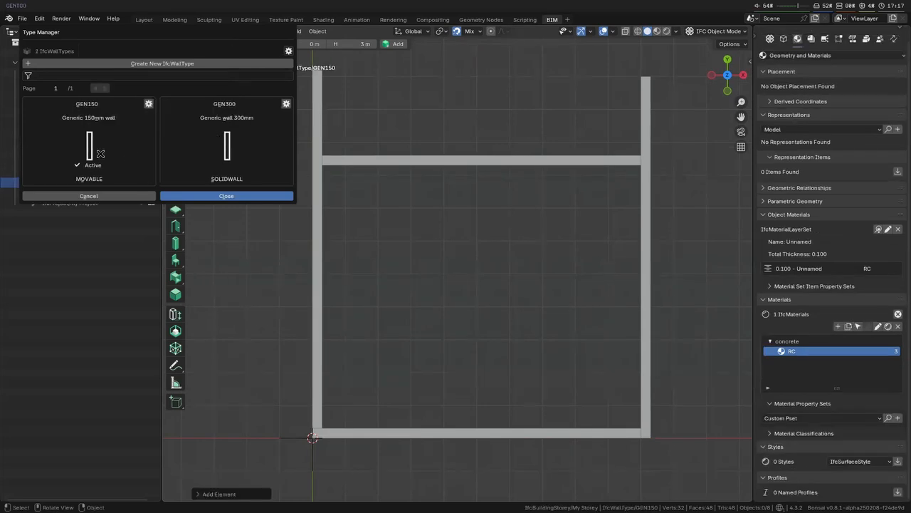
left_click(227, 196)
- Draw a vertical GEN150 partition 8 m long between the inner faces of the two horizontal walls
key("shift+a")
left_click(439, 428)
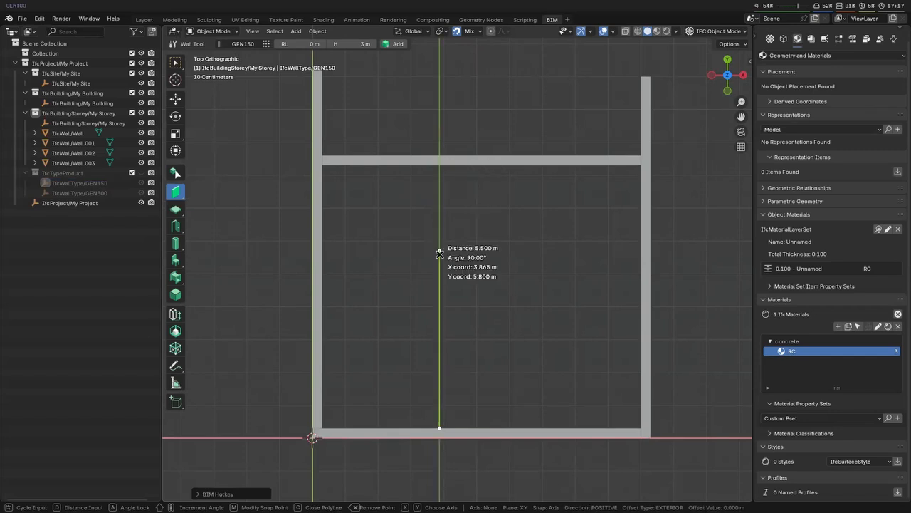
left_click(440, 164)
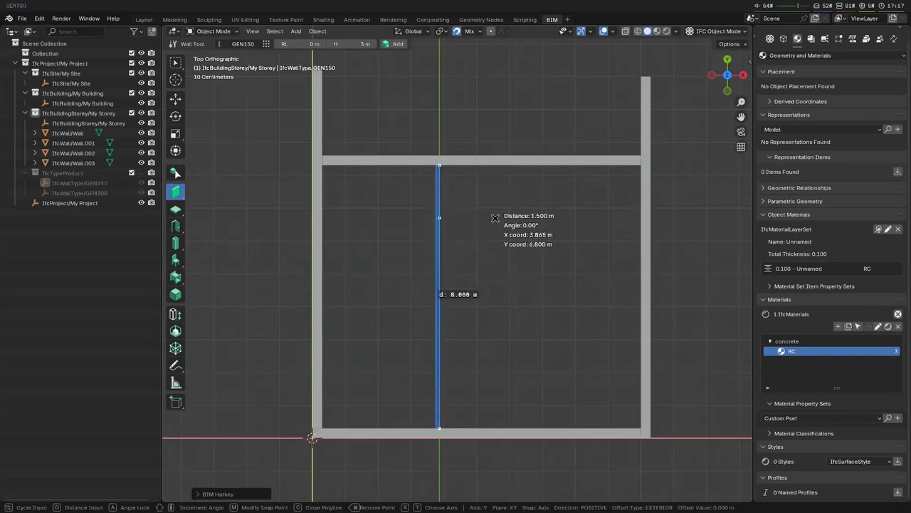
right_click(496, 217)
- Move the partition along X against the inner face of the wall by the origin, then offset it 4 m along X
left_click(437, 289)
type("gx")
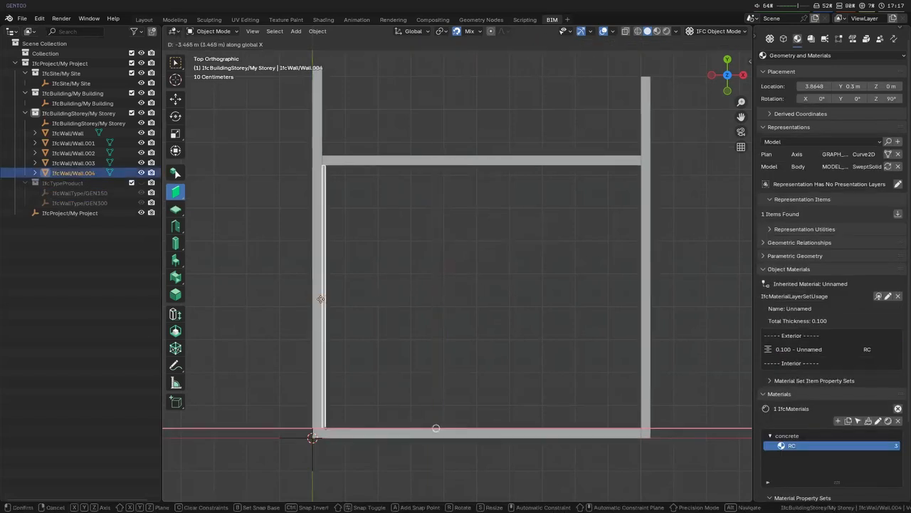
type("5")
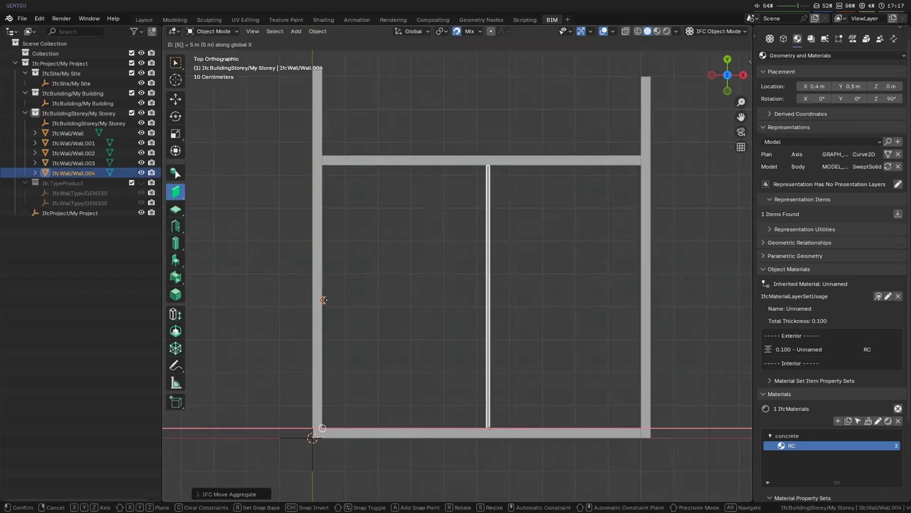
key("BackSpace")
type("4")
key("Return")
left_click(564, 357)
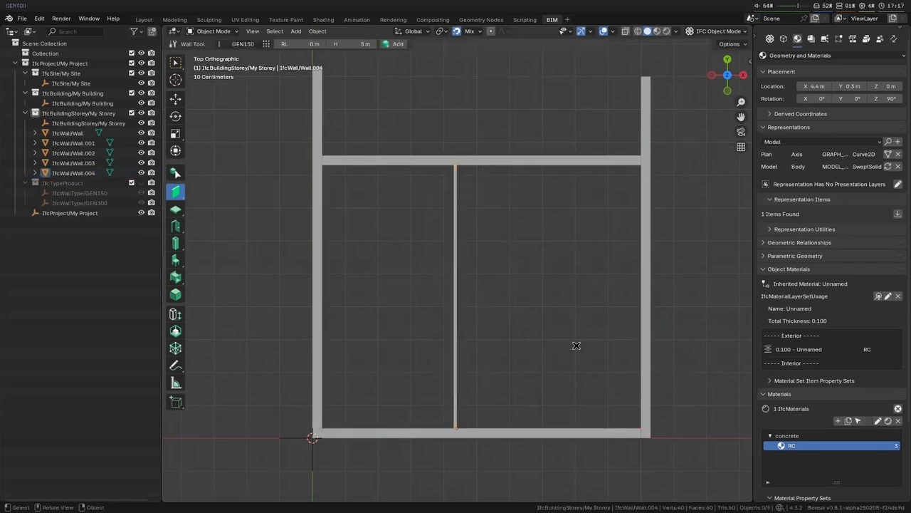
left_click(646, 249)
scroll(518, 330, "up", 2)
scroll(541, 370, "down", 1)
middle_click_drag(542, 369, 521, 320, "shift")
left_click(415, 349)
left_click(480, 413)
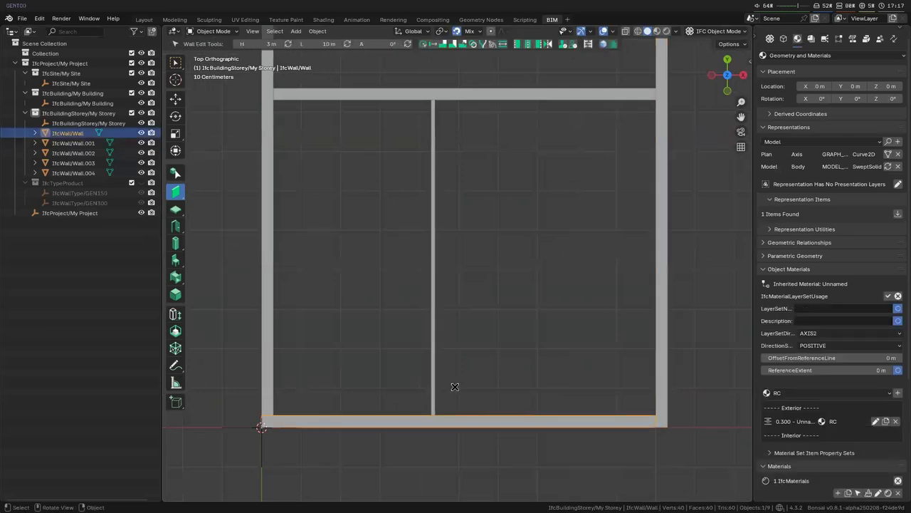
left_click(432, 373)
key("g")
left_click(440, 301)
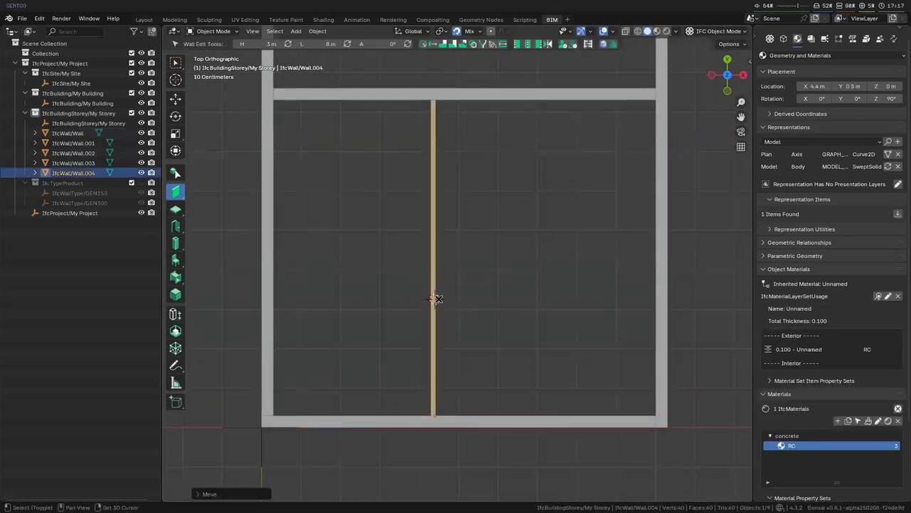
- Draw a short horizontal GEN150 partition in the room on the right of the vertical partition and set its length to 3 m
key("shift+a")
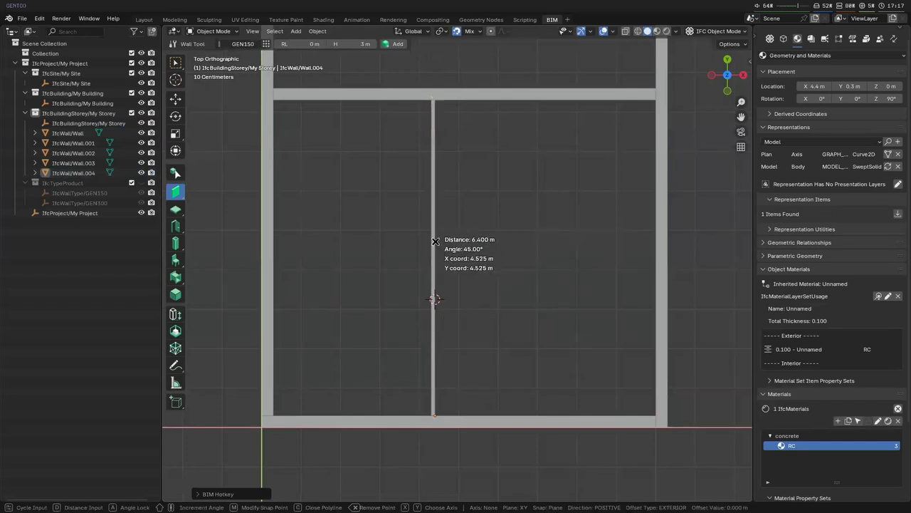
key("Escape")
key("shift+a")
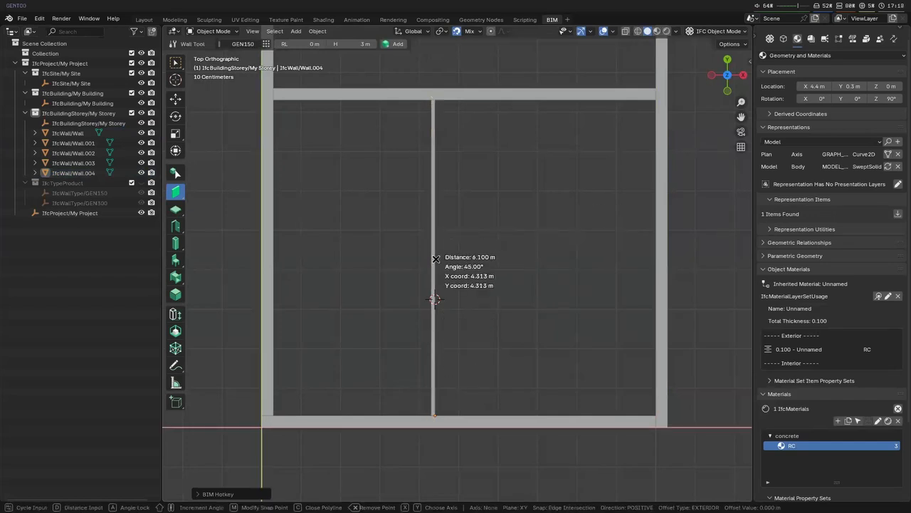
left_click(466, 254)
left_click(573, 253)
key("Return")
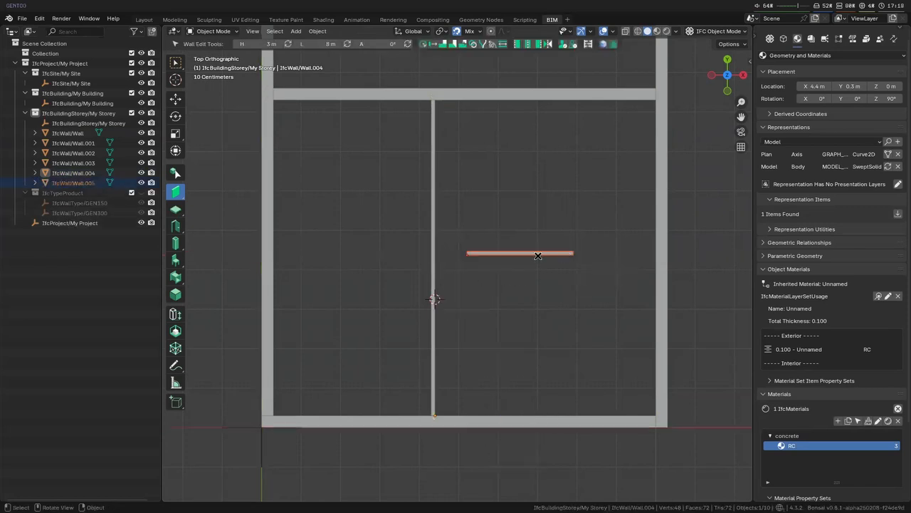
type("3")
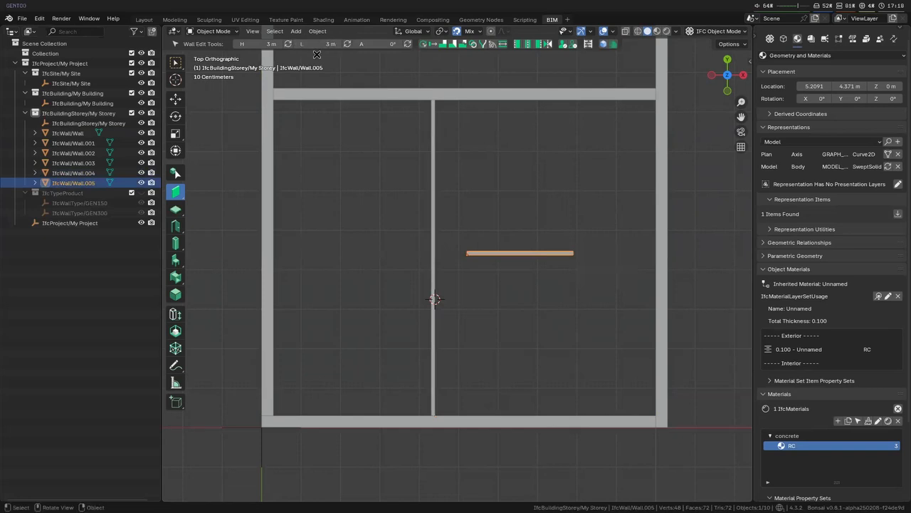
key("Return")
- Slide the 3 m partition along X against the vertical partition and move the right outer wall along X to its free end
key("g")
key("x")
left_click(438, 264)
left_click(661, 268)
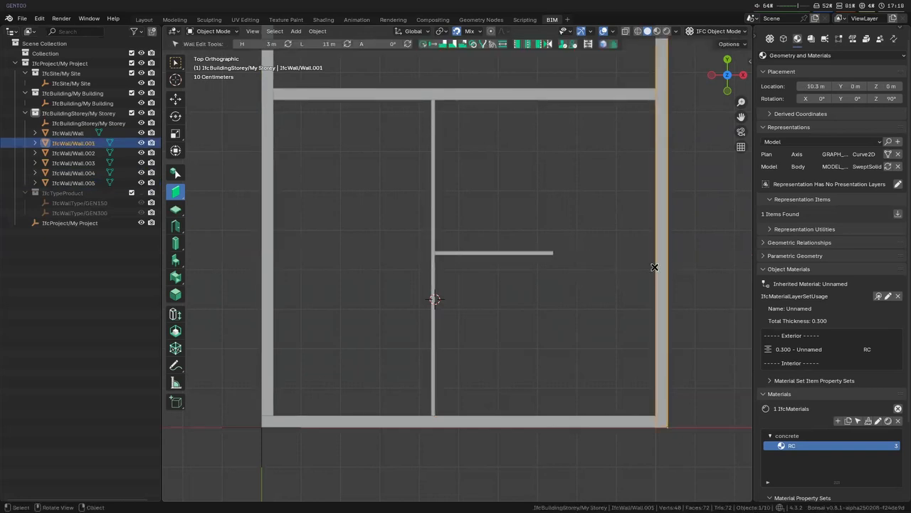
left_click(548, 259)
- Trim the two horizontal outer walls to the moved right outer wall
left_click(545, 127)
left_click(529, 421, "shift")
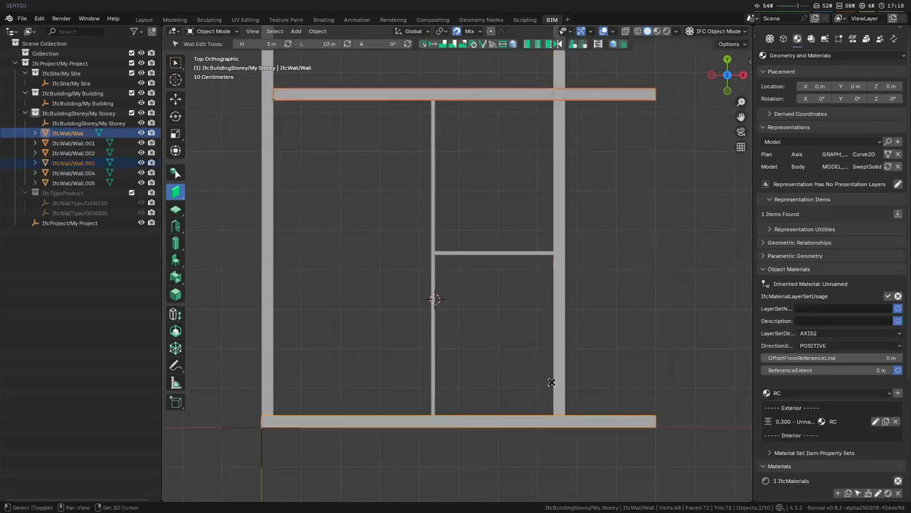
left_click(555, 381, "shift")
key("shift+e")
left_click(512, 270)
- Move the horizontal partition along Y to the upper wall's inner face, then offset it -3 m along Y
left_click(478, 249)
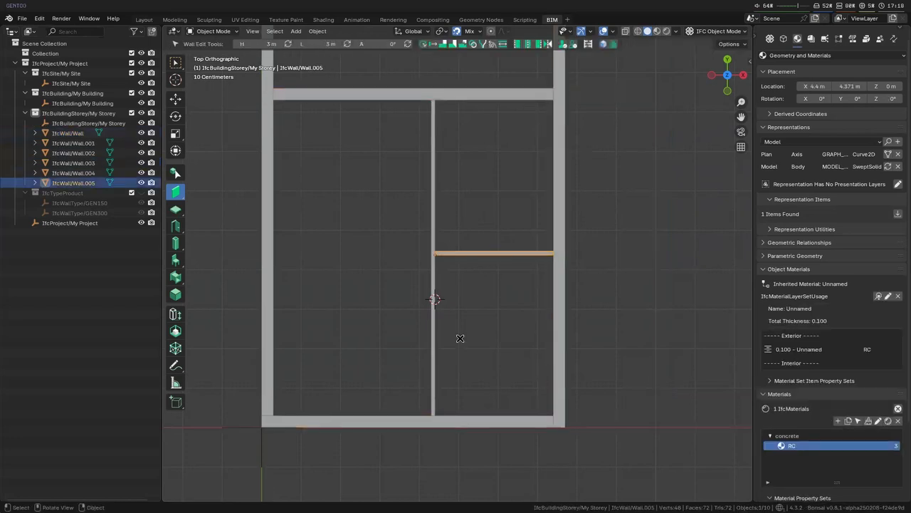
key("g")
key("y")
left_click(517, 114)
key("g")
key("y")
left_click(525, 97)
type("g3")
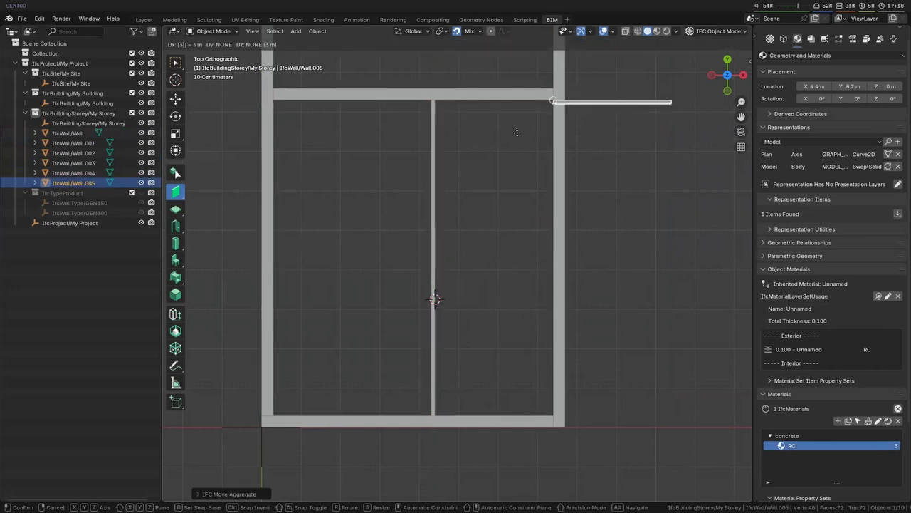
key("Escape")
type("gy3-")
key("Return")
left_click(518, 133)
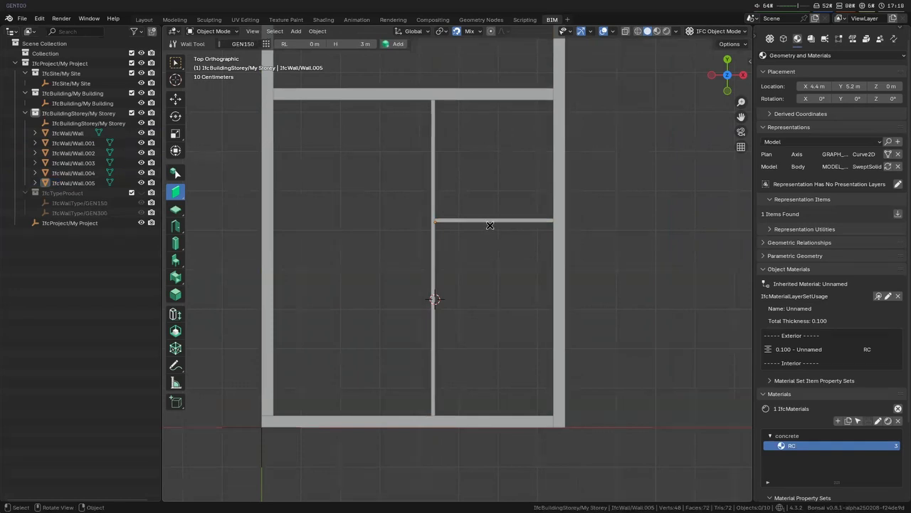
- Duplicate the vertical partition and offset the copy 1 m along X
left_click(434, 280)
middle_click_drag(490, 301, 438, 239, "shift")
key("shift+d")
type("x1")
key("Return")
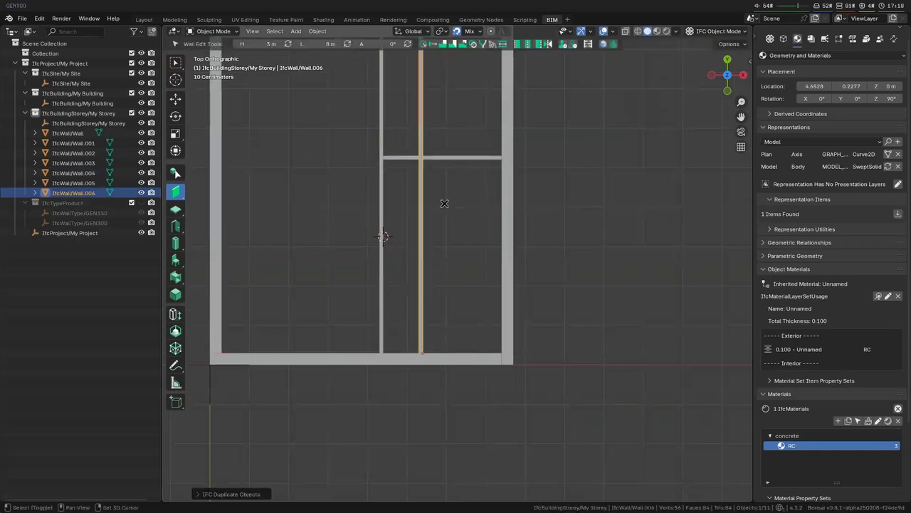
- Trim the copied vertical partition to the horizontal partition so that only its lower part is kept
middle_click_drag(444, 204, 450, 235, "shift")
right_click(429, 156, "shift")
key("shift+e")
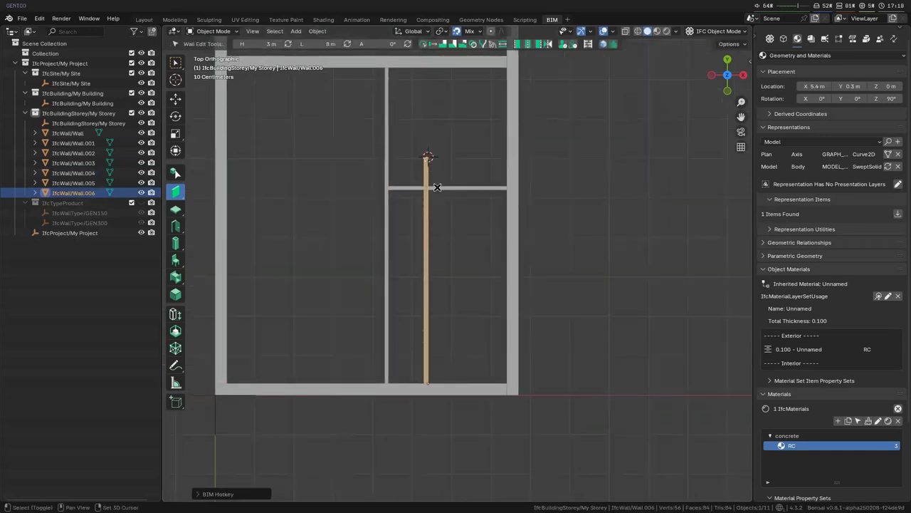
left_click(438, 188, "shift")
key("shift+e")
left_click(446, 240)
- Move the right outer wall 1.5 m along X
middle_click_drag(450, 269, 439, 210, "shift")
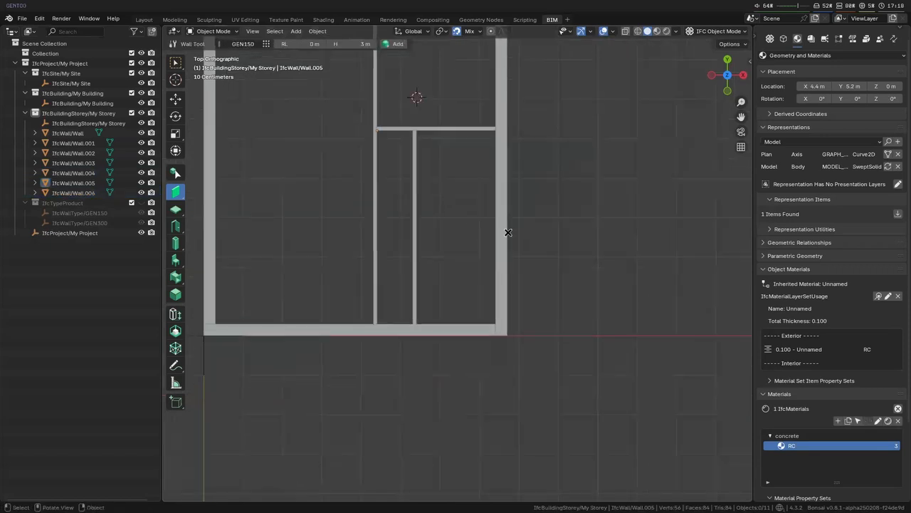
left_click(506, 232)
middle_click_drag(507, 232, 435, 299, "shift")
key("g")
key("x")
key("1")
key("period")
key("5")
key("Return")
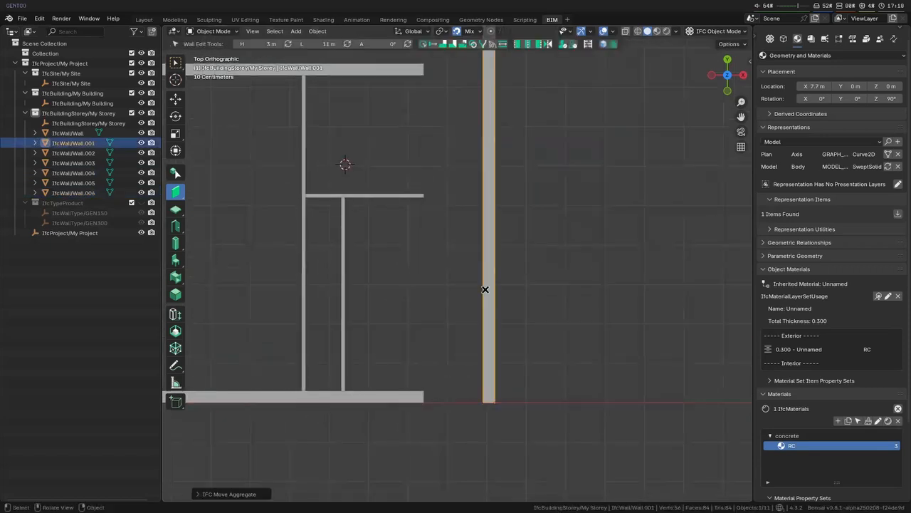
- Draw a vertical GEN150 partition from the free end of the horizontal partition up to the upper horizontal wall
left_click(387, 196)
right_click(446, 181, "shift")
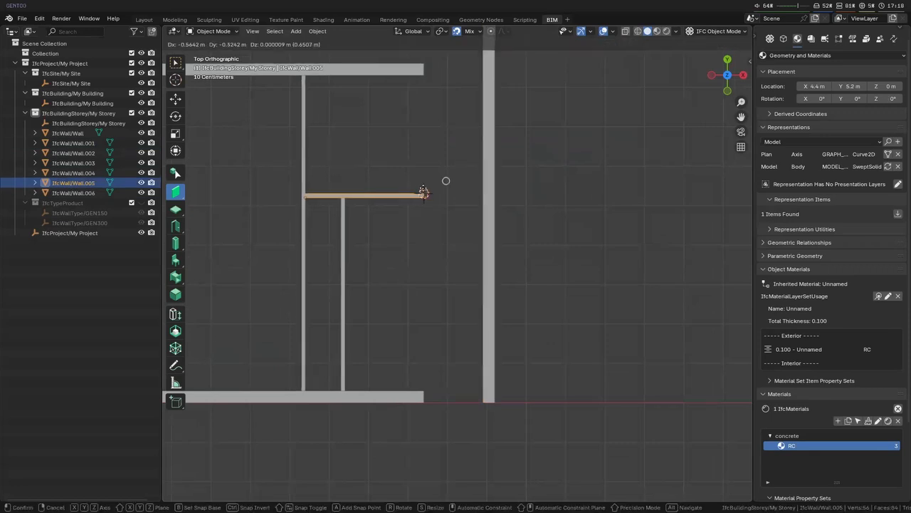
key("shift+a")
left_click(425, 193)
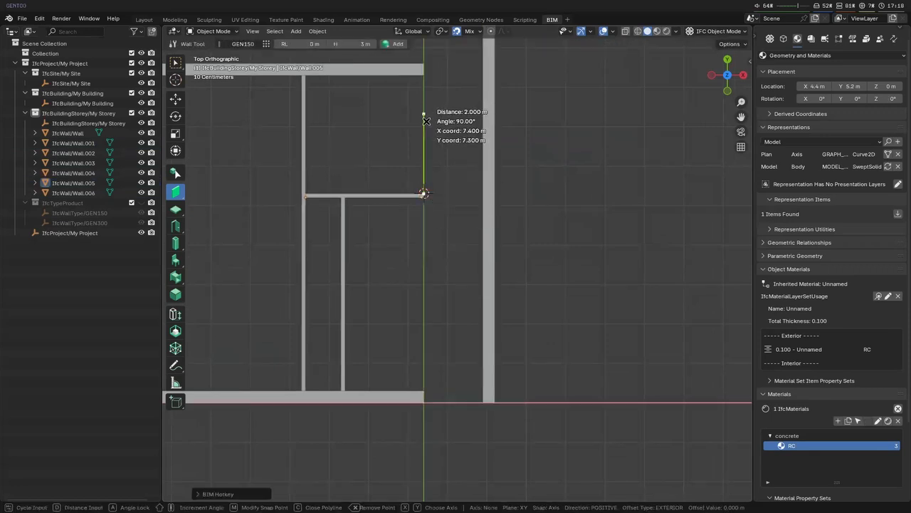
right_click(420, 76)
- Extend the upper horizontal wall to the right outer wall
left_click(417, 71)
left_click(487, 98, "shift")
key("shift+e")
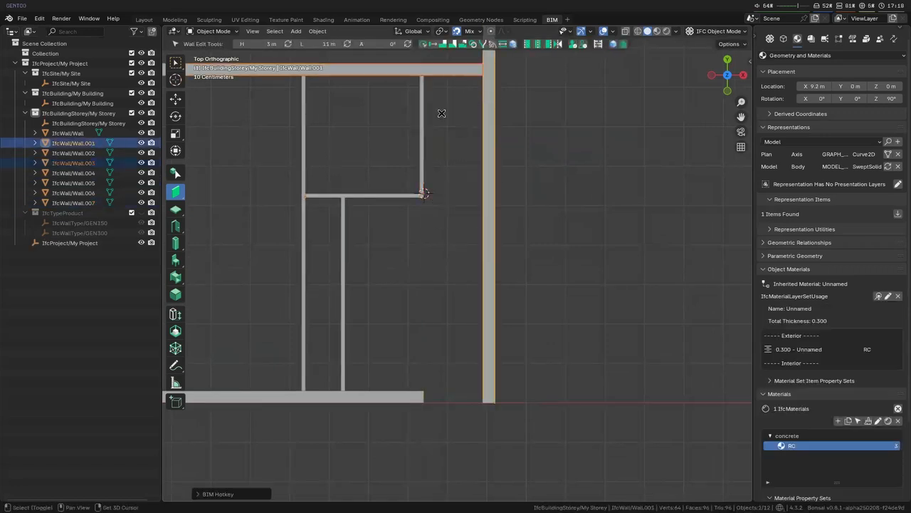
- Move the short upper vertical partition 0.1 m along X at the horizontal partition's free end
left_click(423, 131)
key("g")
key("x")
left_click(420, 193)
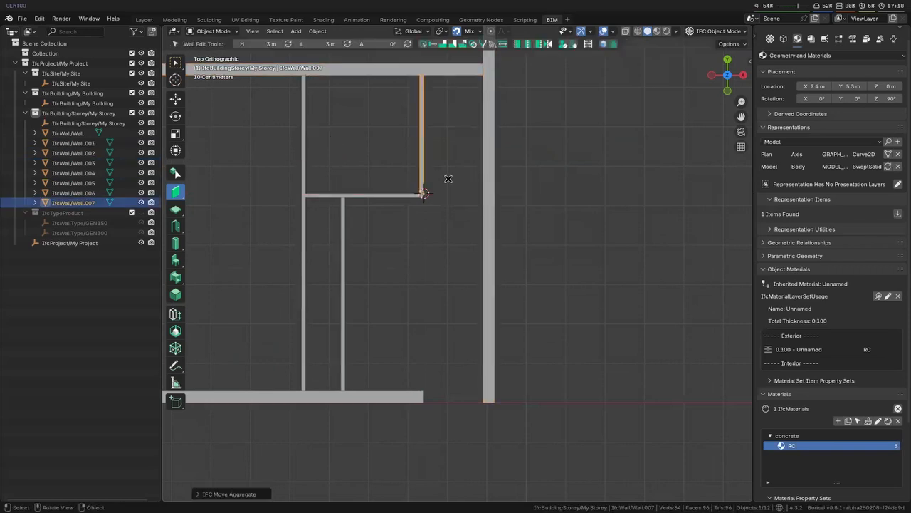
type("gx.1")
key("Return")
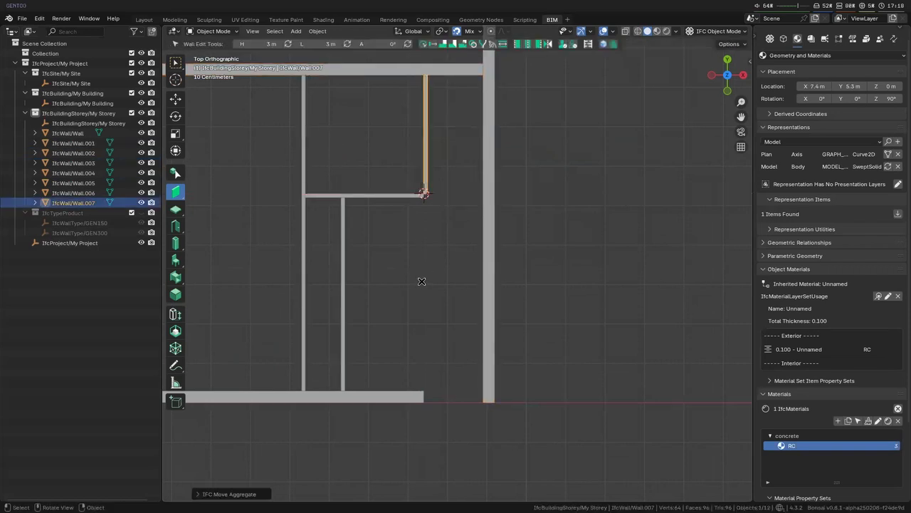
- Extend the horizontal partition to meet the short upper vertical partition at its free end
left_click(419, 195, "shift")
left_click(426, 179, "shift")
key("shift+e")
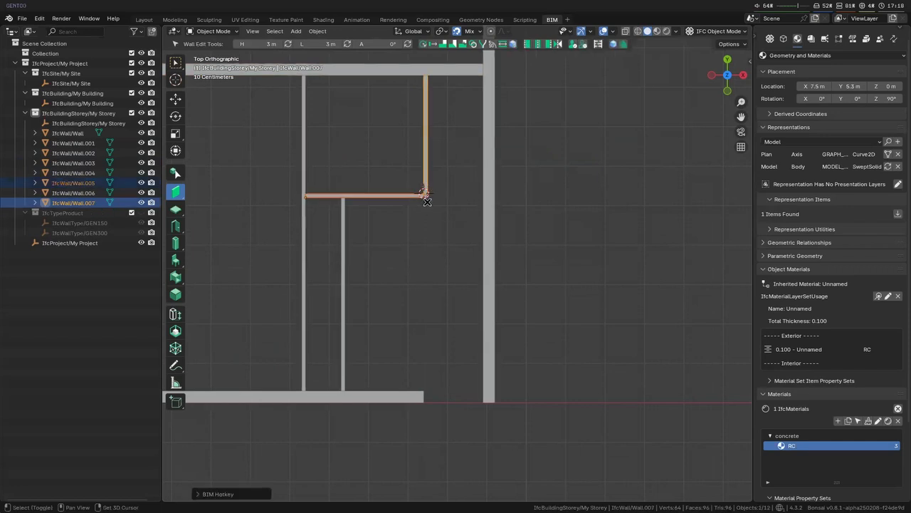
- Extend the lower outer wall to the right outer wall and clear the selection
left_click(336, 308)
left_click(400, 400)
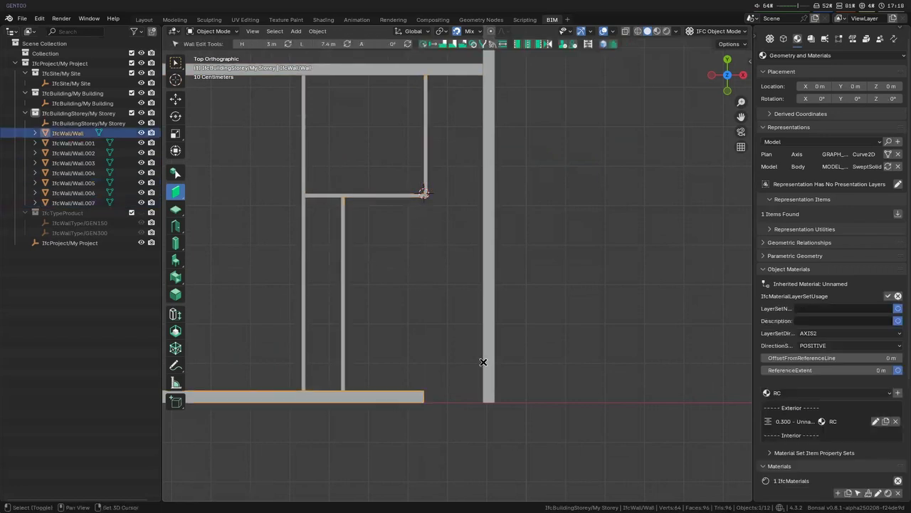
left_click(485, 361, "shift")
key("shift+e")
left_click(425, 301)
middle_click_drag(442, 251, 465, 266, "shift")
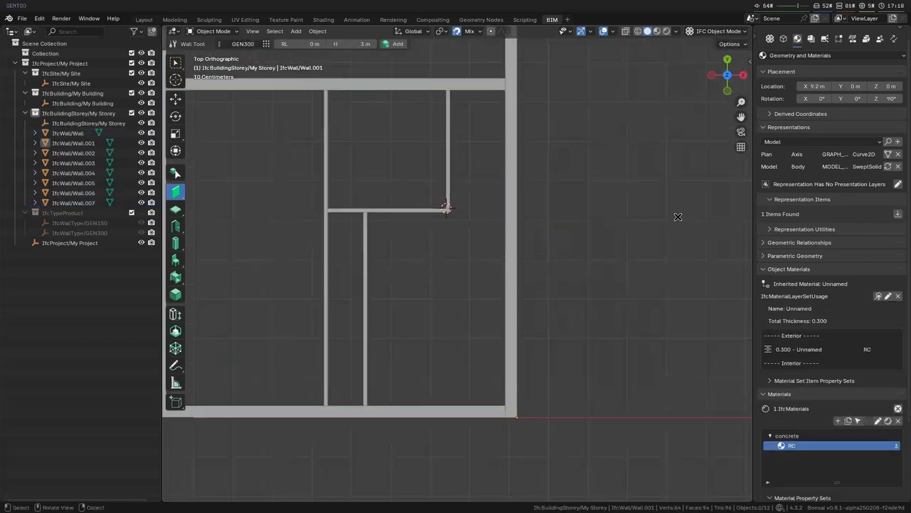
- Find the Screencast Keys add-on in the preferences and enable it
key("n")
left_click(746, 84)
left_click(747, 106)
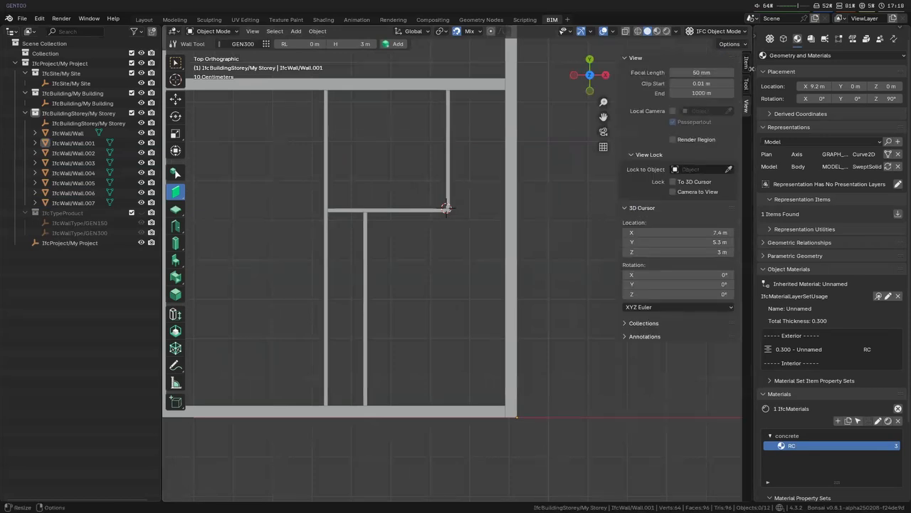
left_click(40, 18)
left_click(77, 150)
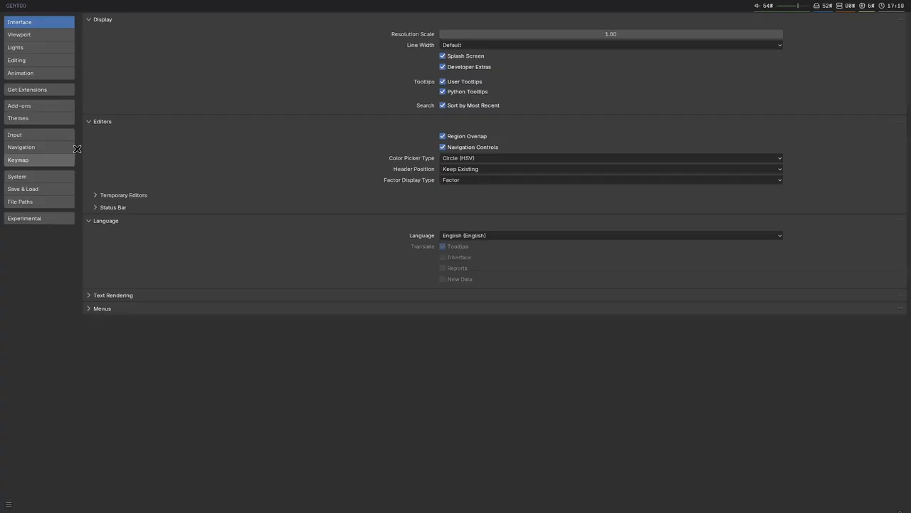
left_click(28, 106)
left_click(51, 89)
left_click(161, 19)
type("s")
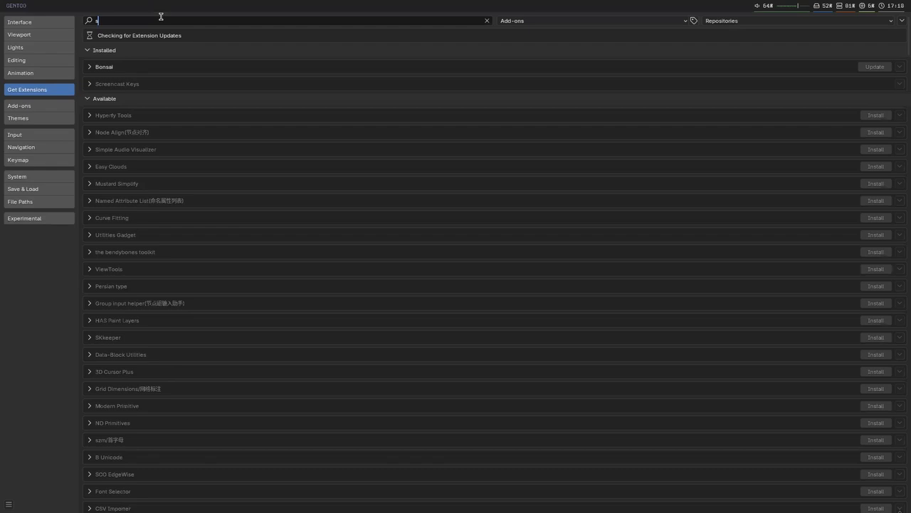
type("on")
left_click(89, 67)
left_click(20, 106)
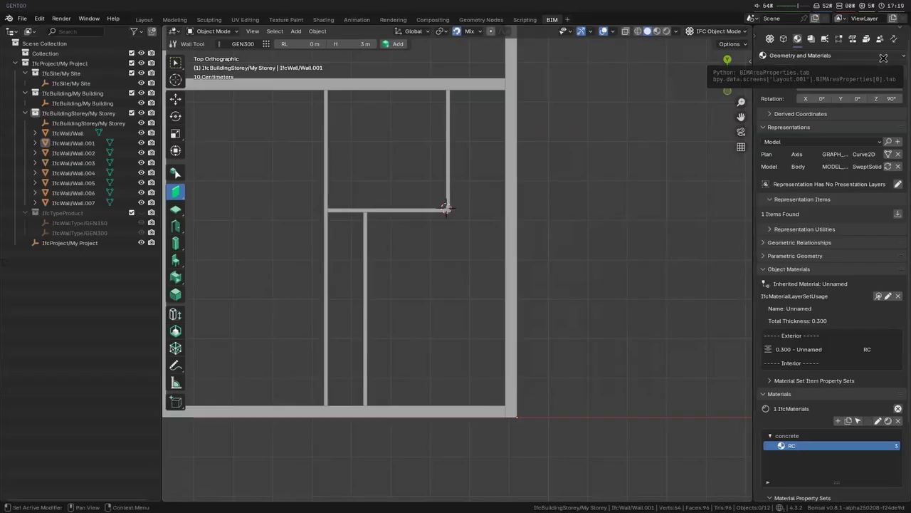
- Turn on the Screencast Keys overlay for the 3D viewport
key("n")
left_click(747, 141)
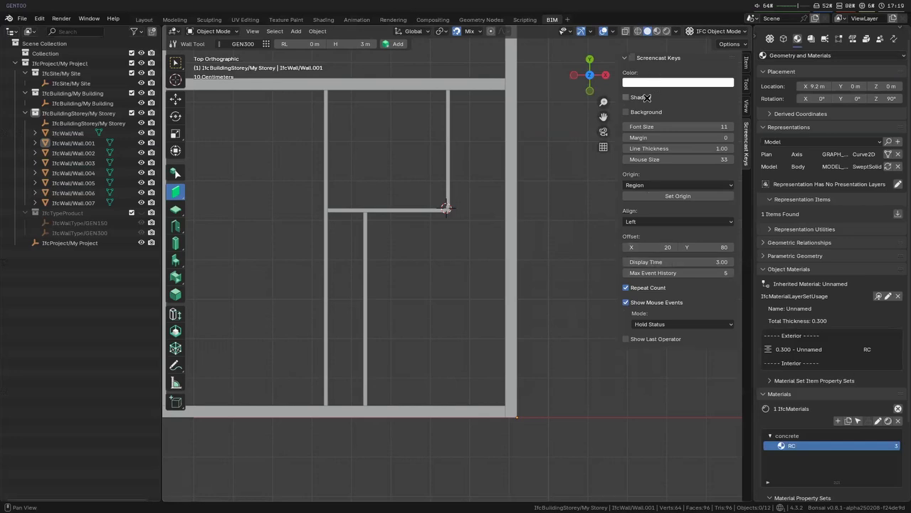
left_click(636, 61)
key("n")
- Draw a horizontal GEN150 partition about 3.6 m long from the lower right vertical partition to the right outer wall
scroll(445, 313, "down", 3)
middle_click_drag(441, 314, 611, 252, "shift")
scroll(612, 252, "up", 3)
middle_click_drag(612, 252, 602, 303, "shift")
middle_click_drag(588, 366, 499, 299, "shift")
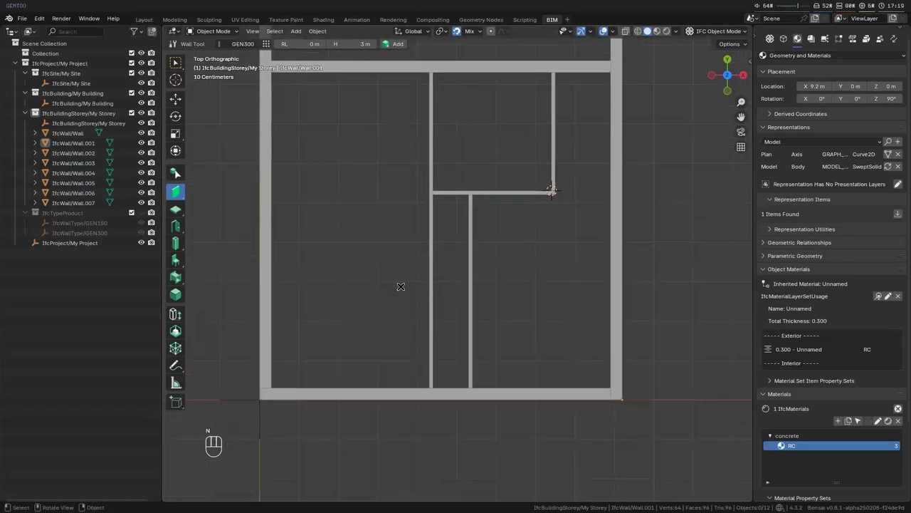
left_click(431, 325)
left_click(471, 316)
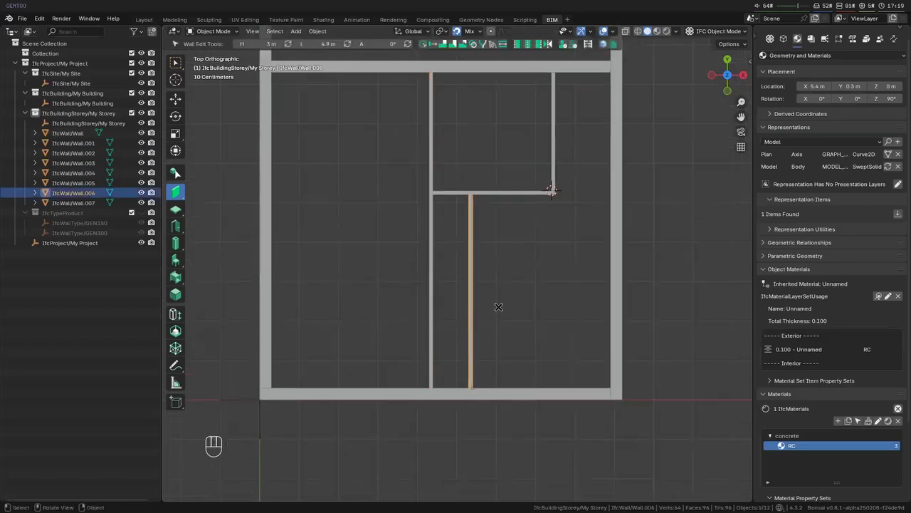
scroll(582, 326, "up", 3)
middle_click_drag(582, 326, 541, 339, "shift")
scroll(542, 293, "down", 2)
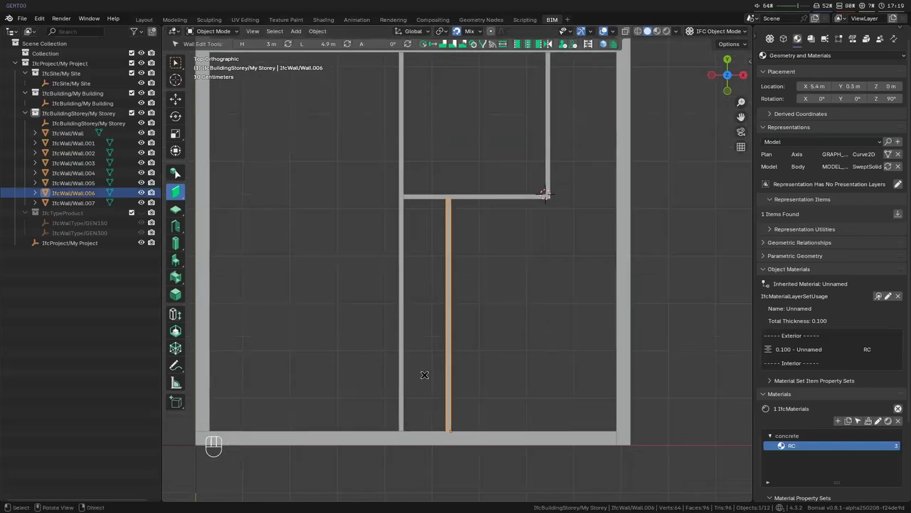
key("g")
left_click(452, 351)
key("shift+a")
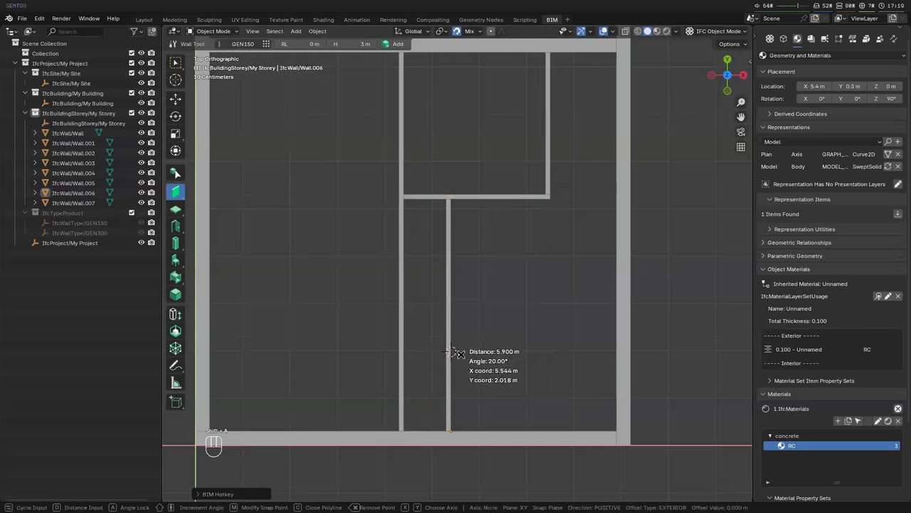
scroll(453, 351, "down", 4)
left_click(454, 306)
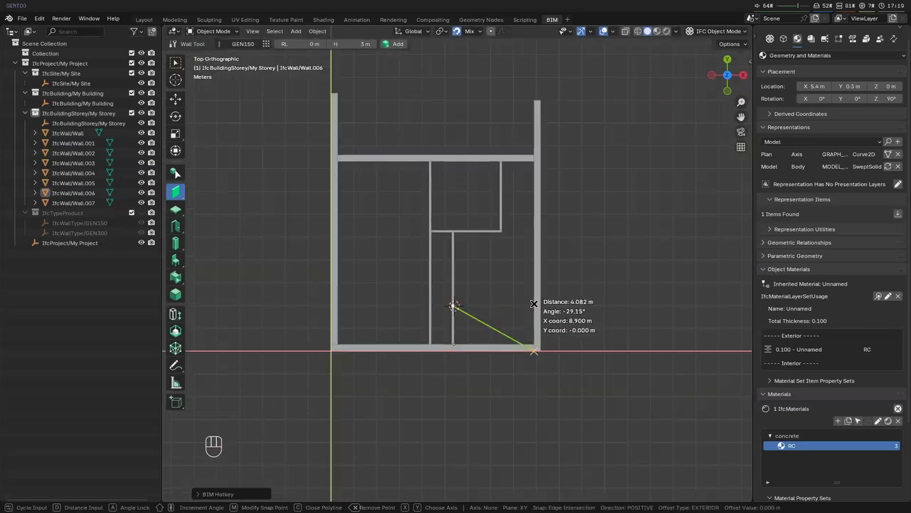
key("x")
left_click(534, 309)
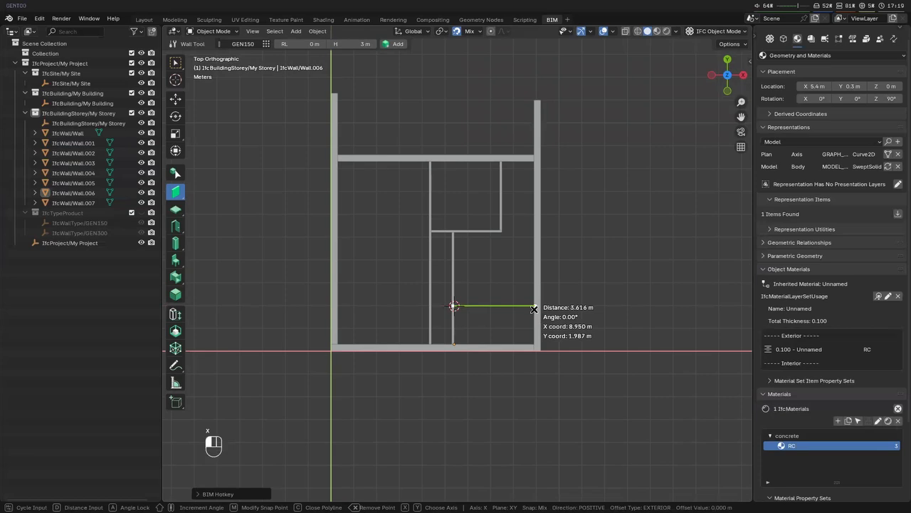
right_click(523, 334)
- Move the new horizontal partition down along Y and snap it to the inner face of the lower outer wall
scroll(478, 305, "up", 6)
middle_click_drag(486, 327, 480, 210, "shift")
key("g")
key("y")
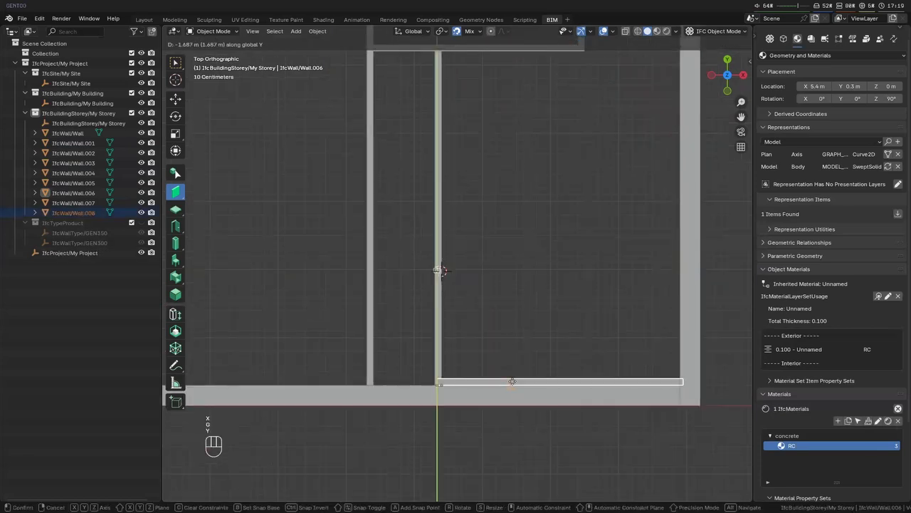
left_click(512, 388)
- Move the new horizontal partition 1.8 m up along Y from the lower outer wall
key("g")
key("y")
key("KP_7")
key("BackSpace")
key("KP_8")
key("Return")
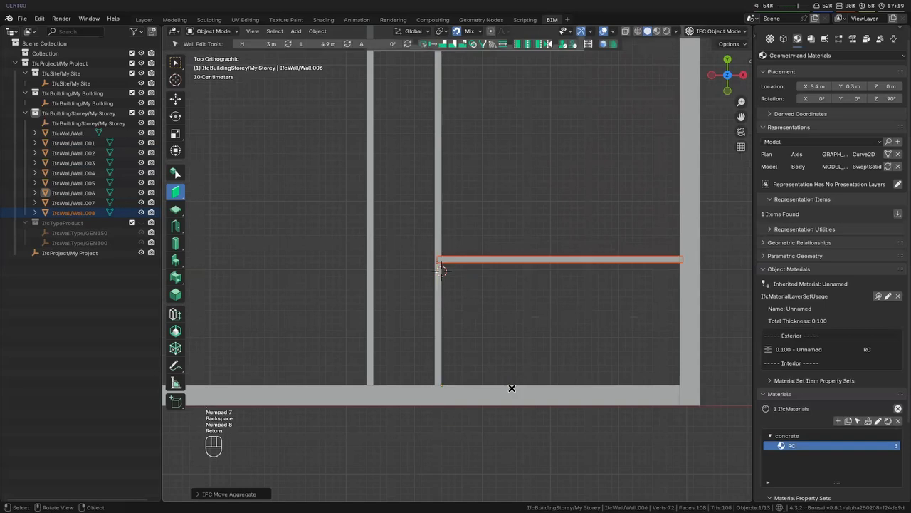
- Extend the new partition's ends to the adjacent vertical partition and the right outer wall, then clear the selection
left_click(442, 294, "shift")
key("shift+e")
left_click(645, 261)
left_click(696, 279, "shift")
key("shift+e")
key("alt+a")
- Duplicate the lower right horizontal partition and snap the copy against the lower outer wall, 1.8 m below
scroll(541, 302, "down", 4)
scroll(450, 304, "up", 6)
scroll(598, 375, "down", 4)
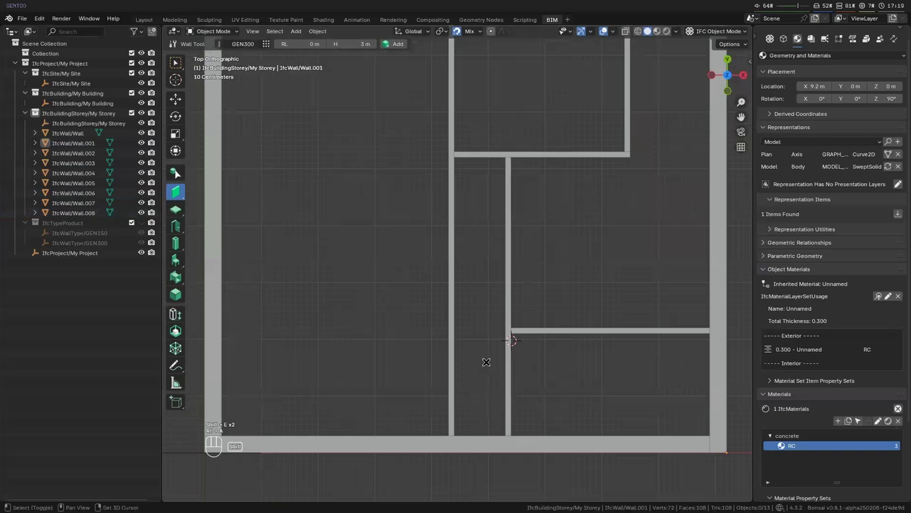
middle_click_drag(486, 362, 502, 357, "shift")
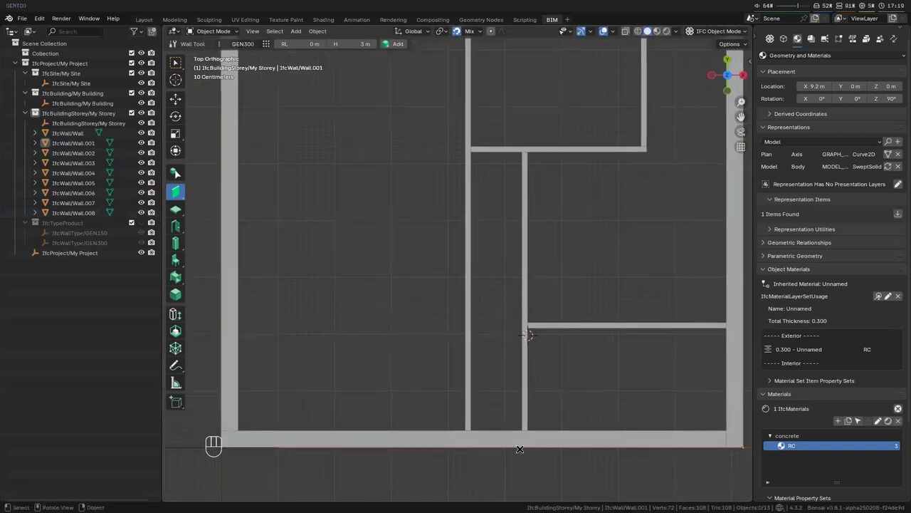
left_click(598, 327)
key("shift+d")
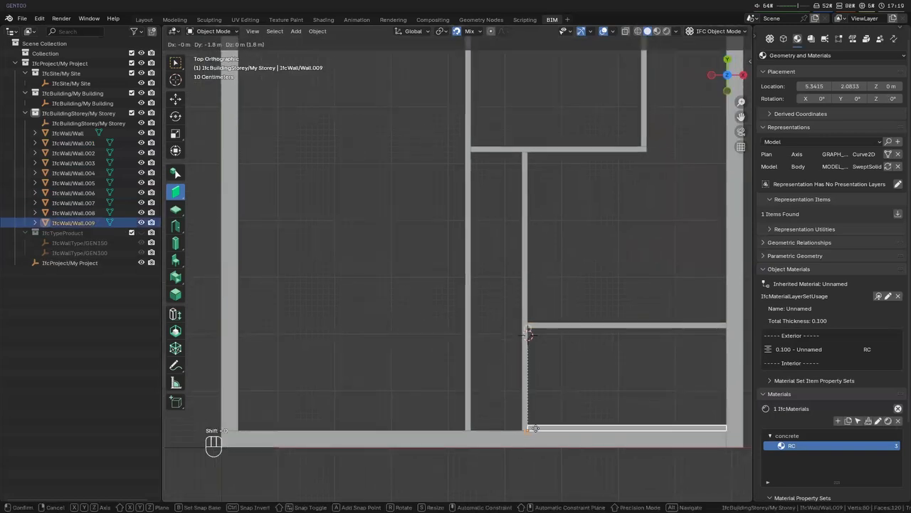
type("gy1.8")
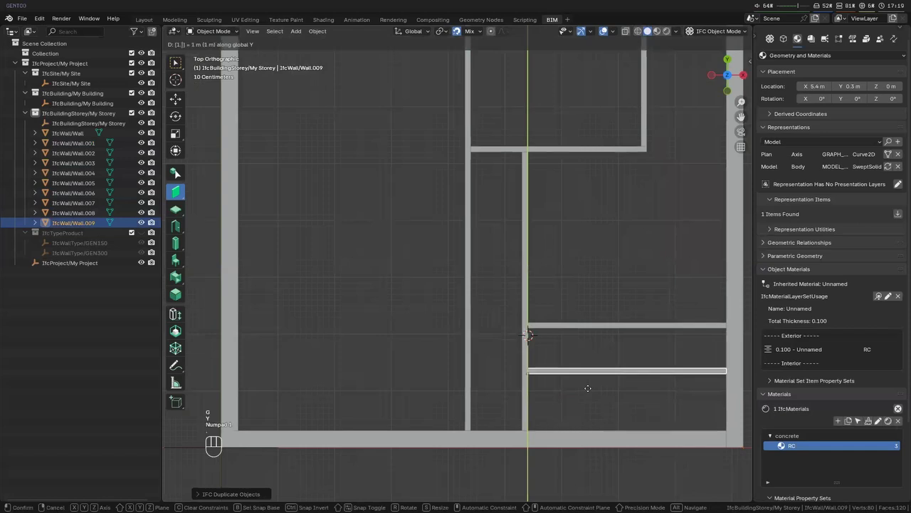
key("Escape")
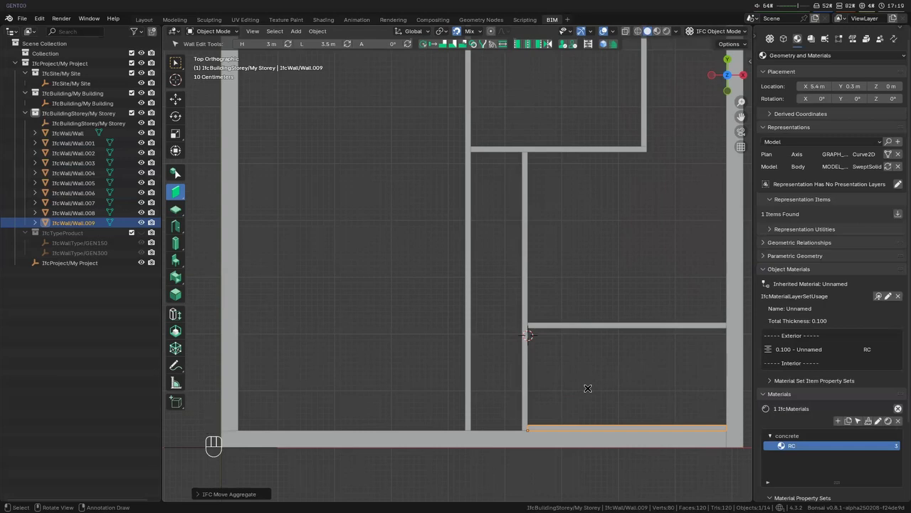
- Move the duplicated partition 2.4 m up along Y from the lower outer wall
type("gy")
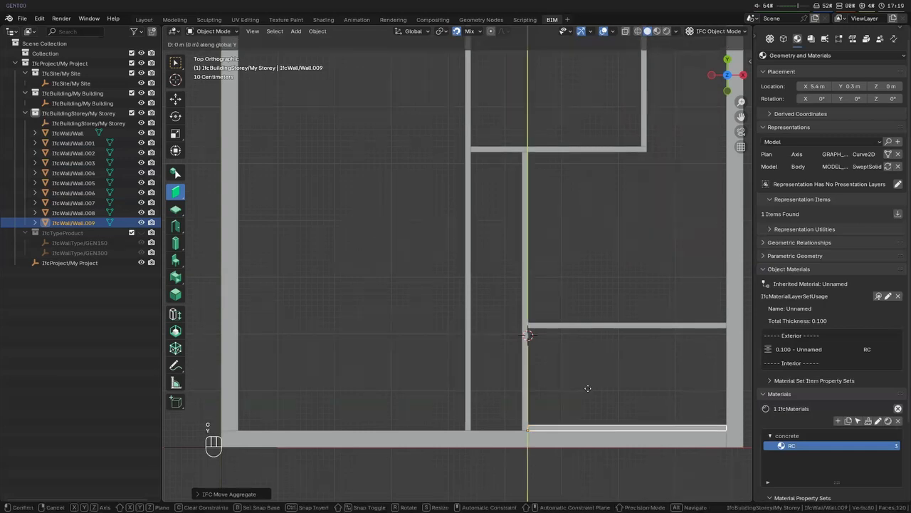
type("2")
type(".4")
key("Return")
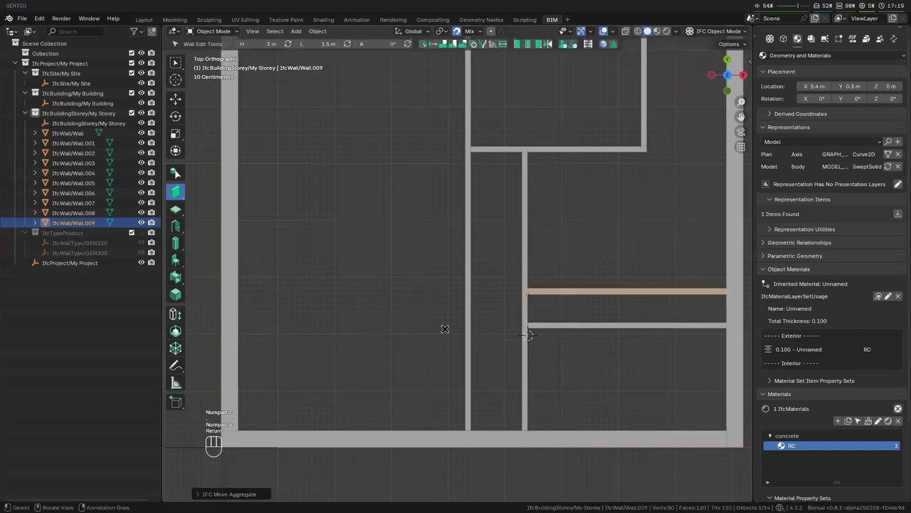
- Extend the duplicated partition to the long vertical partition and trim its other end back to the parallel vertical partition
left_click(468, 333, "shift")
key("shift+e")
left_click(597, 293)
right_click(600, 291, "shift")
key("shift+e")
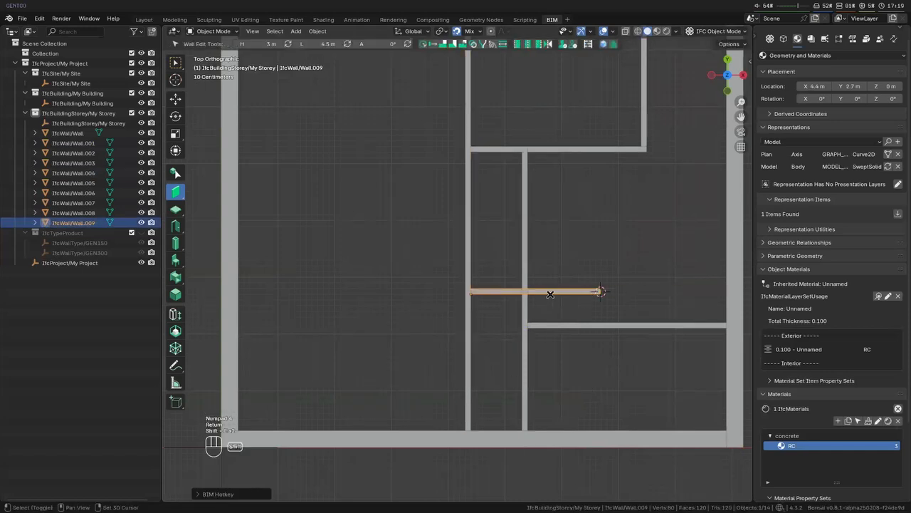
right_click(550, 294, "shift")
key("shift+e")
left_click(523, 308, "shift")
key("shift+e")
left_click(526, 327)
key("g")
key("x")
right_click(473, 369)
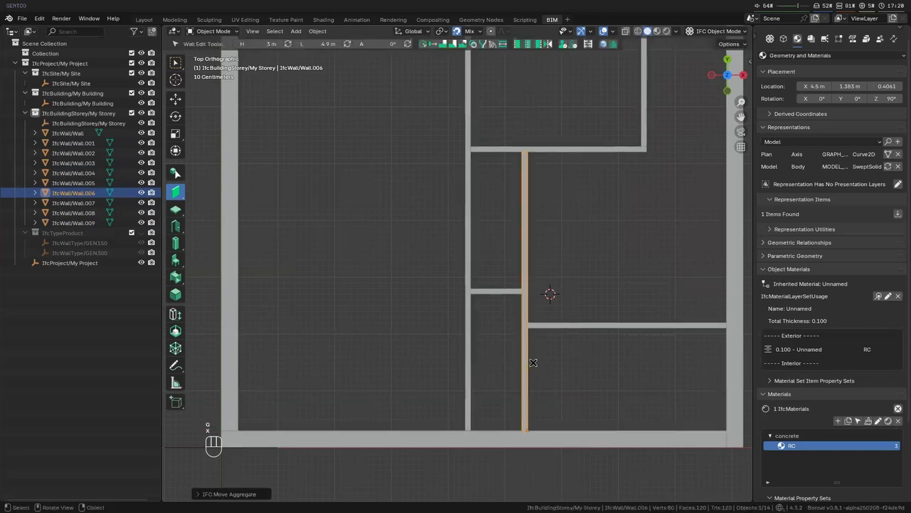
key("g")
key("x")
right_click(573, 350)
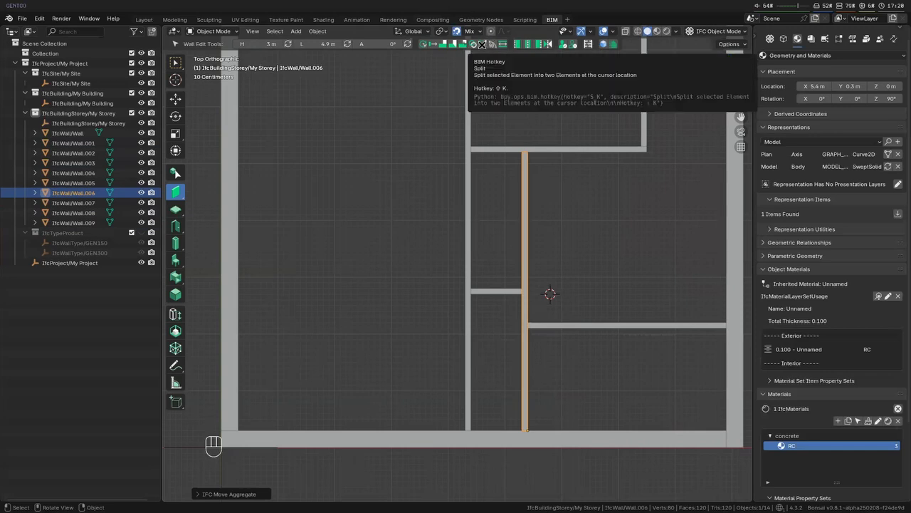
- Split the right vertical partition just below the short horizontal one and place its lower piece 1.8 m along X from the long vertical partition
right_click(525, 302, "shift")
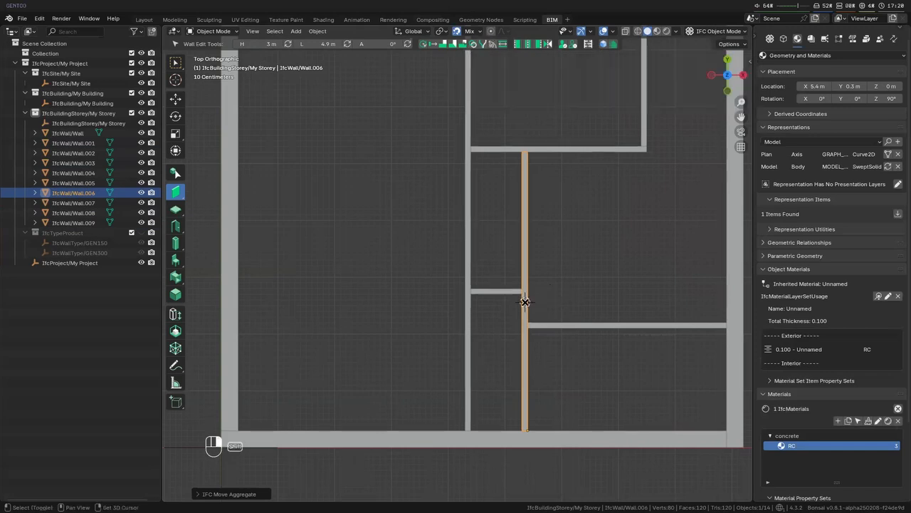
key("shift+k")
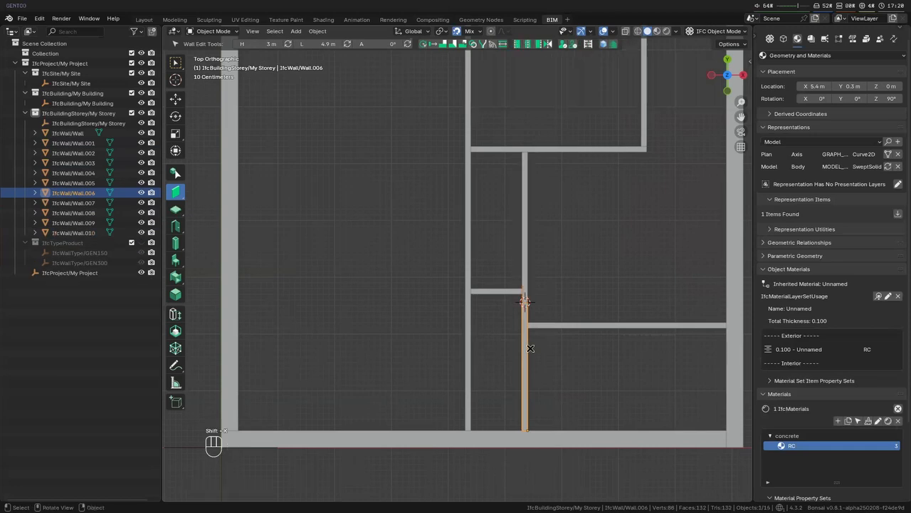
type("gx1.8")
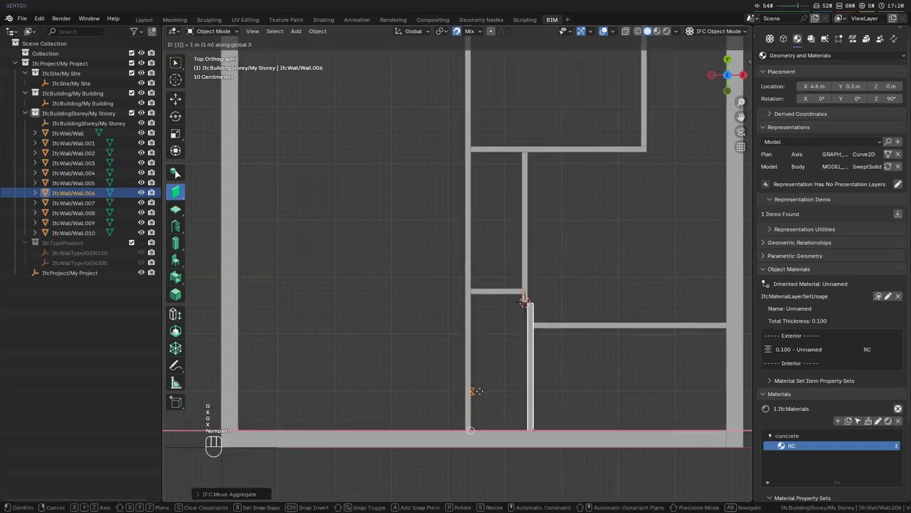
key("Return")
- Join the short horizontal partition to the moved lower piece at a corner, and extend the upper vertical piece to the horizontal partition
left_click(516, 291, "shift")
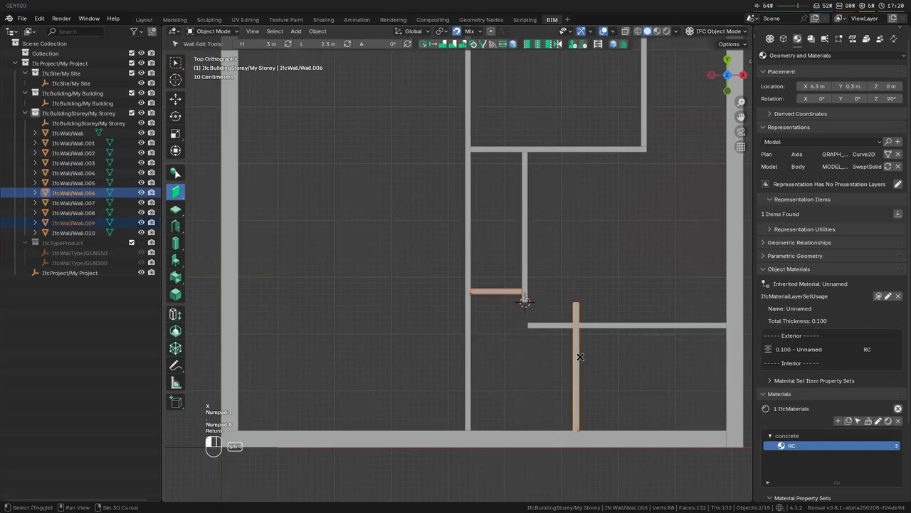
key("shift+t")
left_click(529, 287)
left_click(546, 291, "shift")
key("shift+e")
- Trim the lower right horizontal partition back to the moved vertical piece and clear the selection
left_click(586, 326)
key("shift+e")
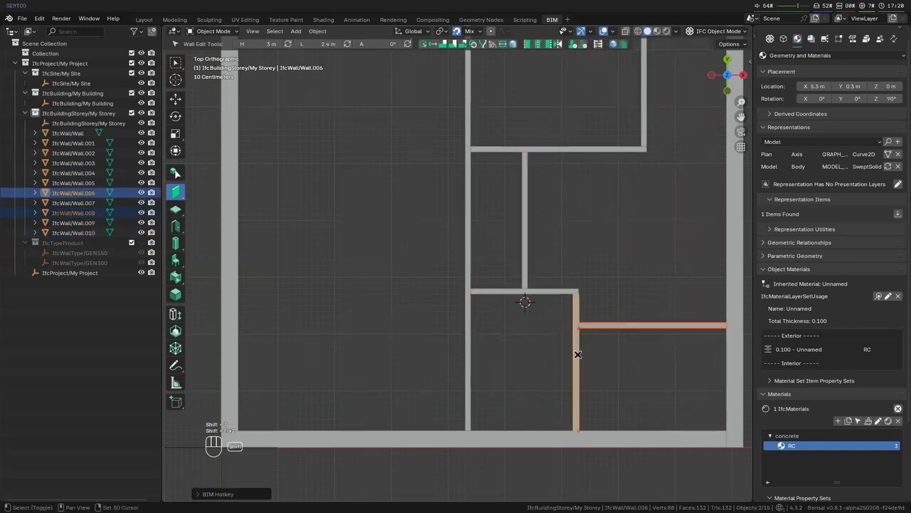
key("alt+a")
scroll(582, 352, "down", 3)
scroll(576, 332, "up", 2)
middle_click_drag(534, 304, 277, 249, "shift")
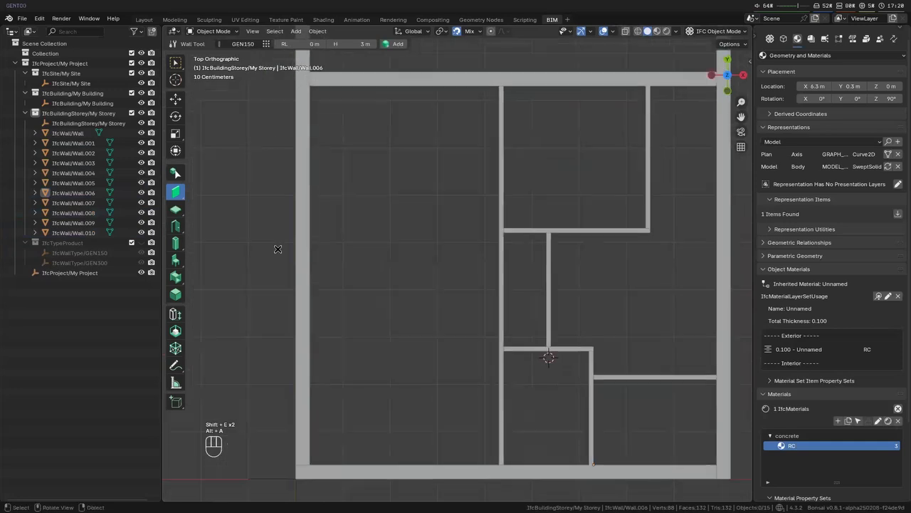
middle_click_drag(485, 197, 561, 204, "shift")
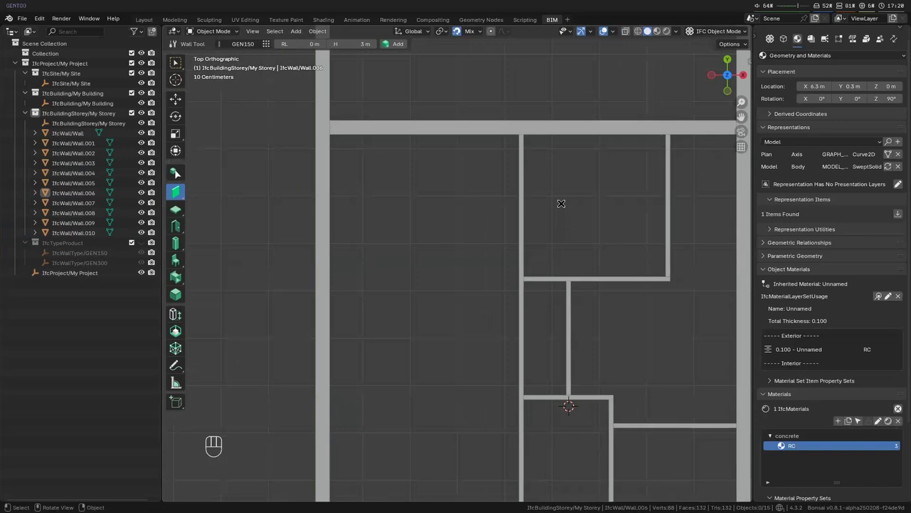
left_click(563, 133)
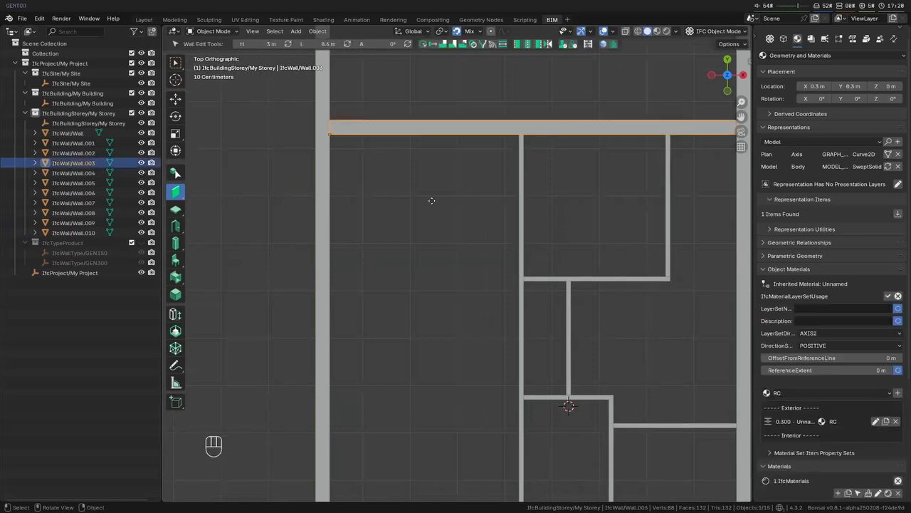
key("g")
key("y")
key("KP_2")
key("KP_Decimal")
key("KP_1")
key("KP_2")
key("Escape")
scroll(431, 201, "down", 2)
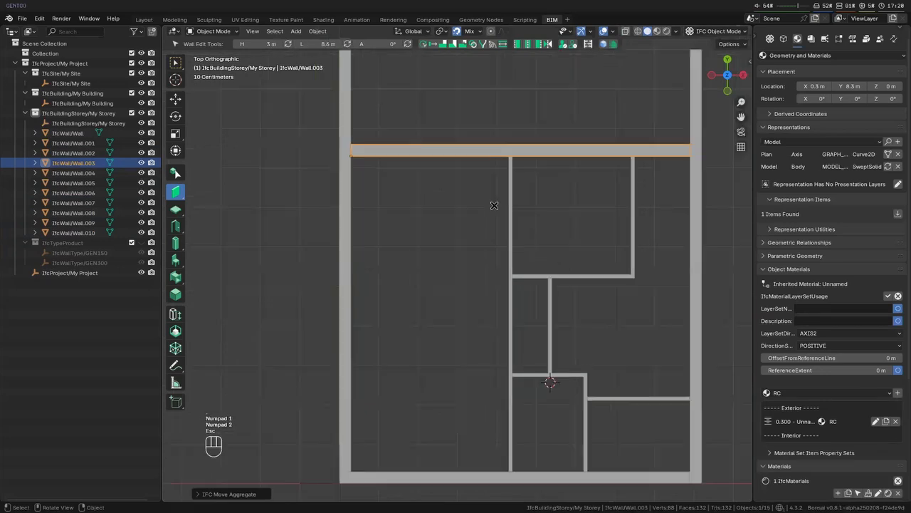
- Move the upper horizontal 300 mm wall -1 m along Y
key("g")
key("y")
key("KP_2")
key("BackSpace")
key("KP_1")
key("KP_Decimal")
key("KP_5")
key("KP_Subtract")
key("BackSpace")
key("BackSpace")
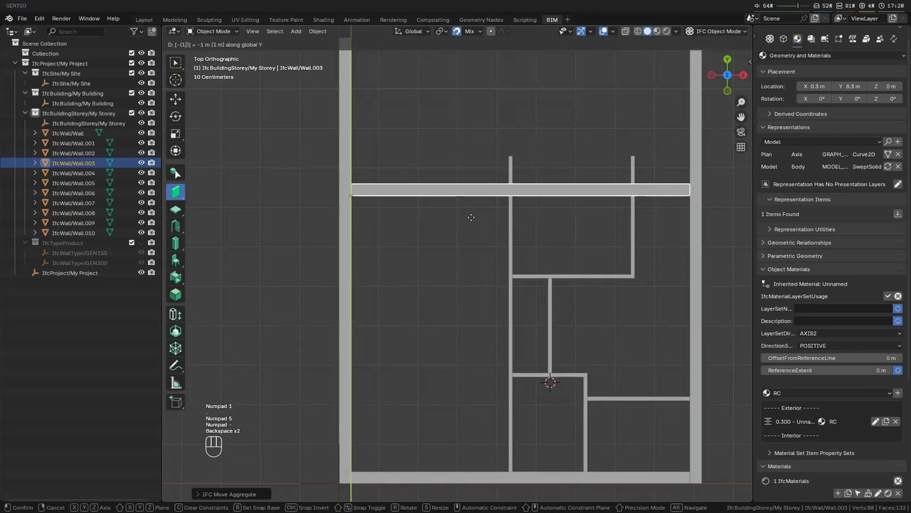
key("Return")
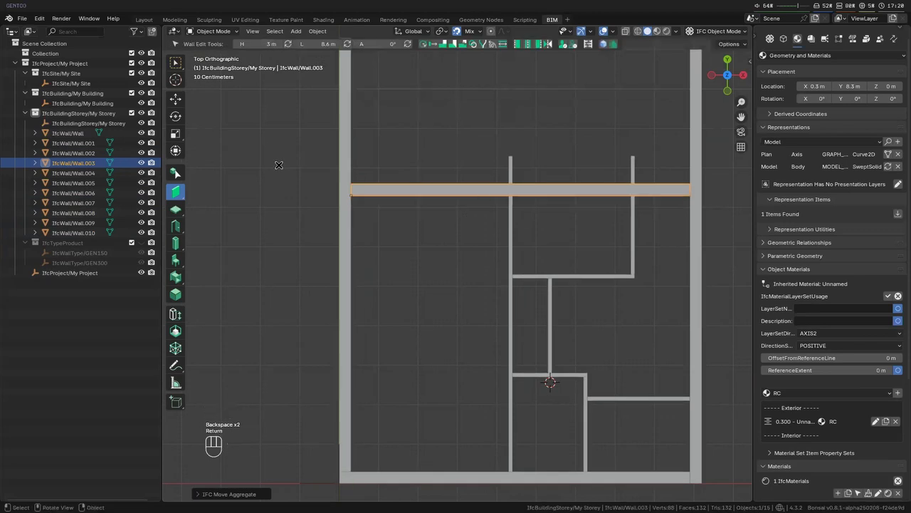
- Draw GEN300 walls from where the moved wall crosses the long vertical partition, first up along Y and then along X to the right outer wall
key("alt+a")
left_click(254, 47)
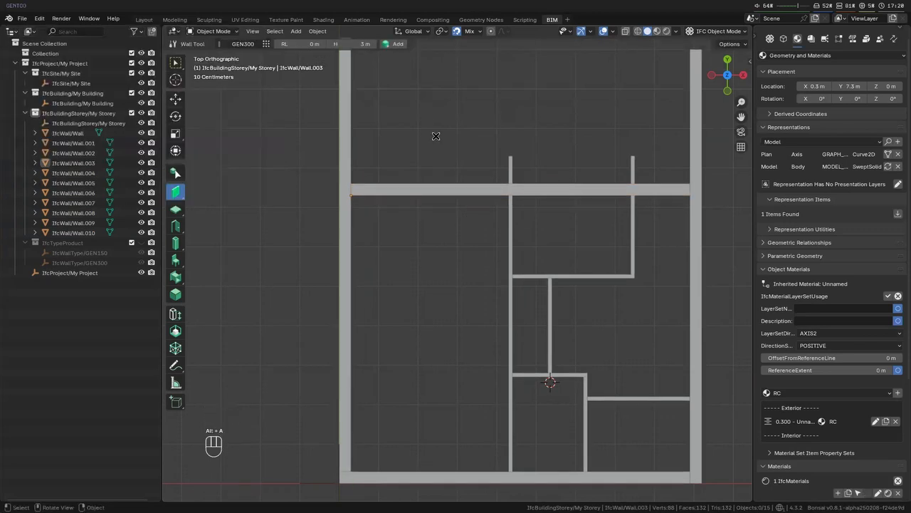
key("shift+a")
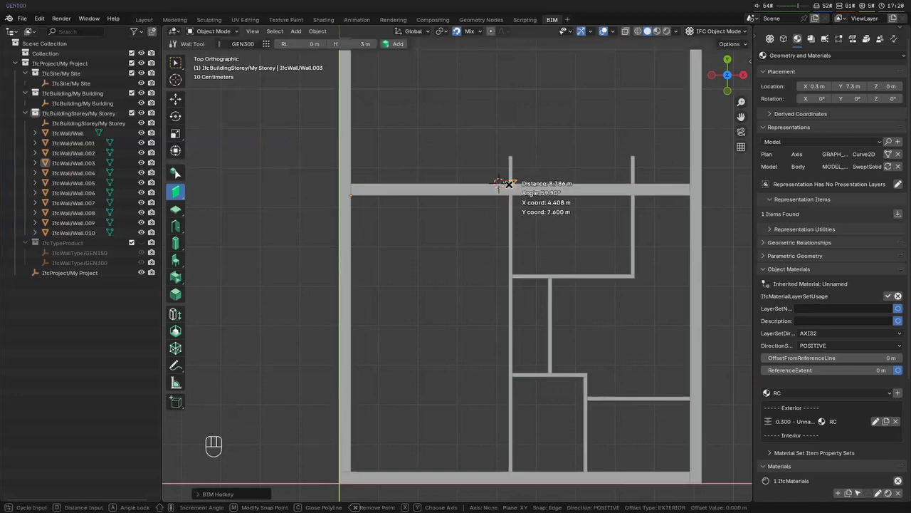
left_click(509, 188)
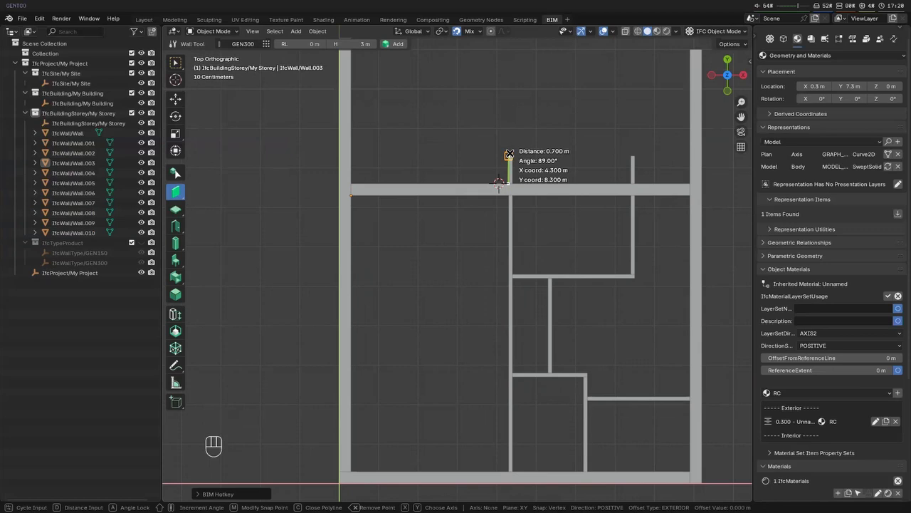
type("y1")
key("Return")
key("x")
left_click(693, 144)
right_click(693, 145)
scroll(507, 176, "up", 2)
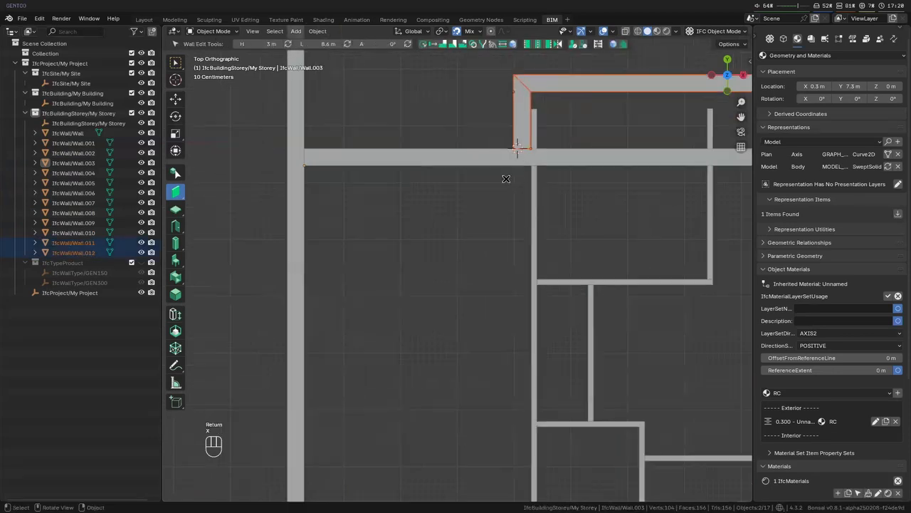
- Extend the new short vertical wall to the moved horizontal wall and butt-join the two at their corner, removing the horizontal wall's excess
left_click(528, 160)
right_click(601, 158, "shift")
key("shift+e")
left_click(516, 141)
left_click(490, 162, "shift")
key("shift+t")
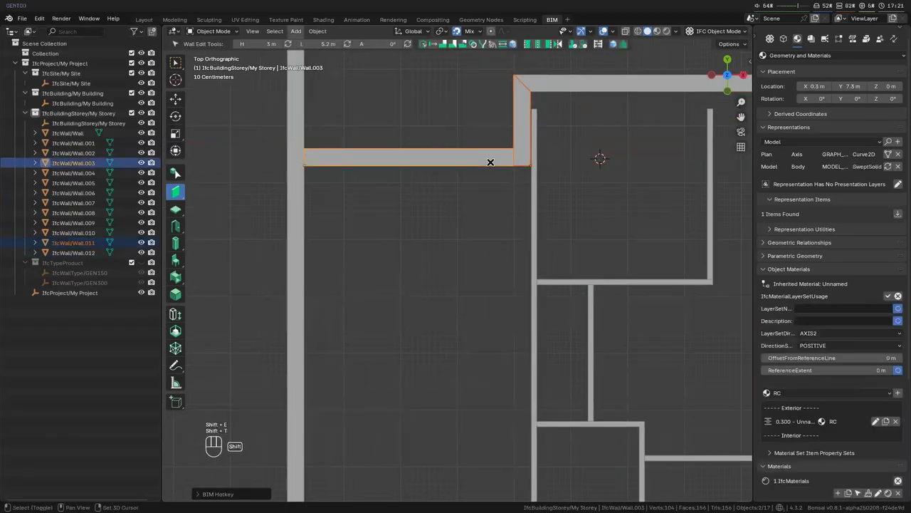
- Align the short vertical wall's left face flush with the left face of the long vertical partition and regenerate its joined walls
left_click(529, 172)
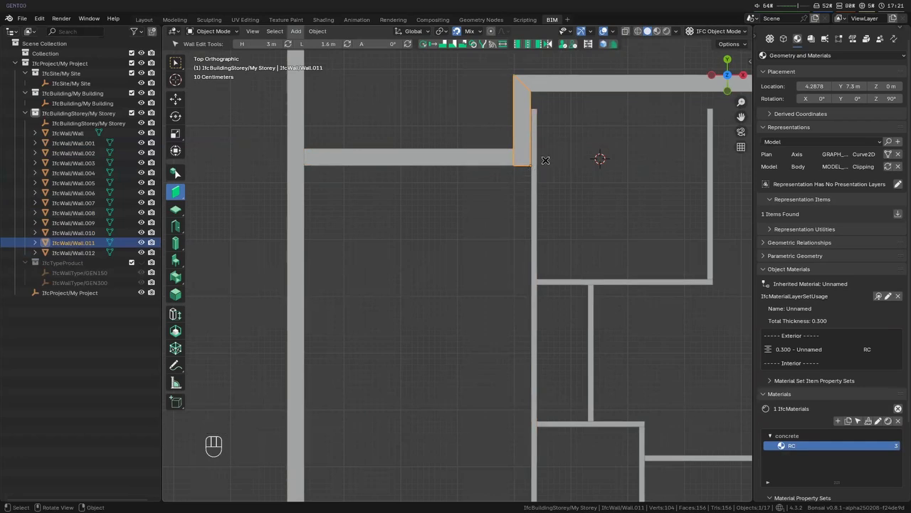
scroll(566, 171, "up", 2)
left_click(548, 212, "shift")
middle_click_drag(576, 176, 435, 257, "shift")
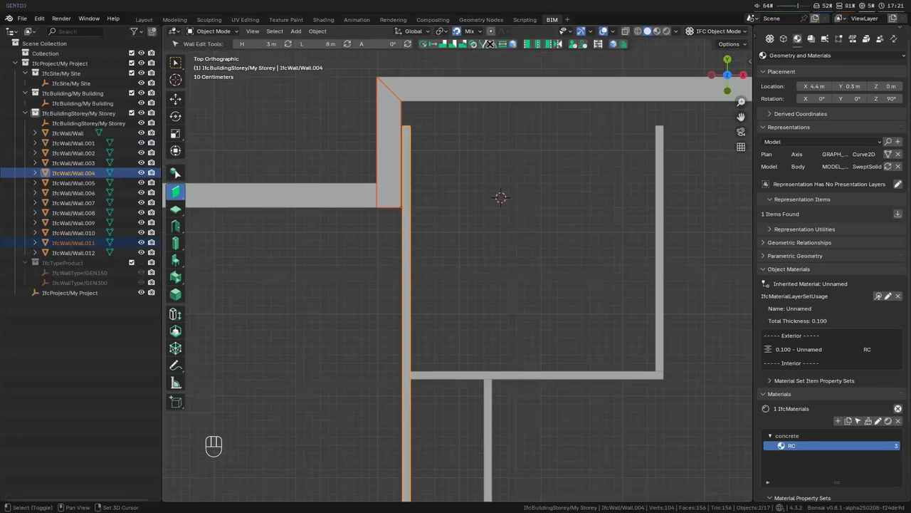
left_click(528, 45)
left_click(534, 45)
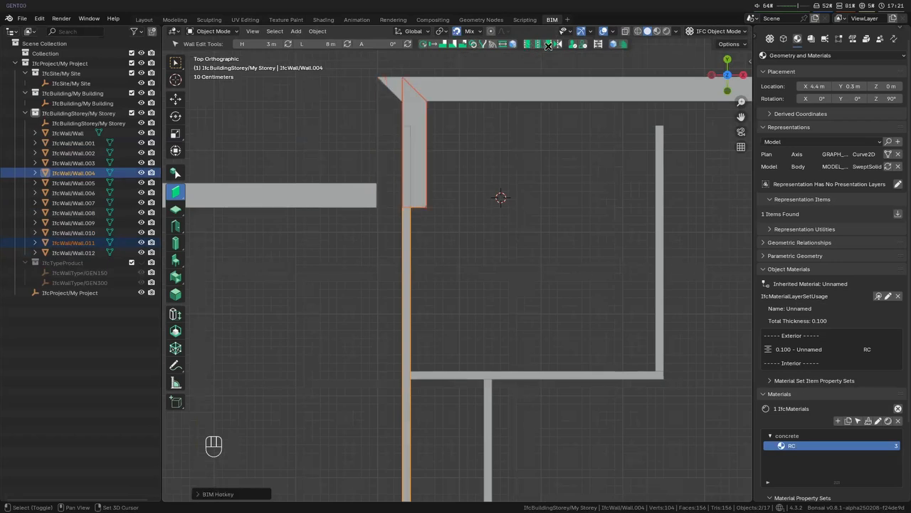
key("shift+g")
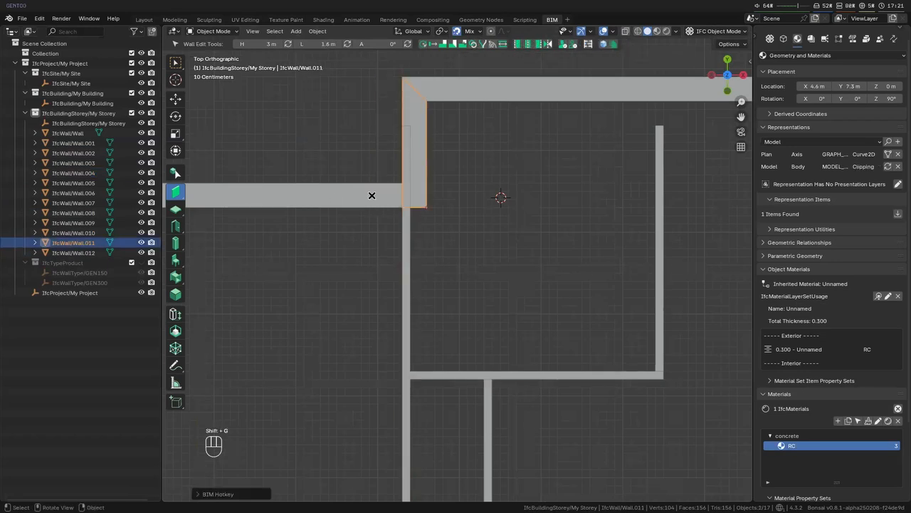
- Trim the long vertical partition back to the lower end of the short 300 mm wall and clear the selection
left_click(406, 237)
right_click(418, 210, "shift")
key("shift+e")
scroll(442, 243, "down", 9)
key("alt+a")
- Extend the upper right vertical partition to the new top wall and clear the selection
scroll(519, 267, "up", 3)
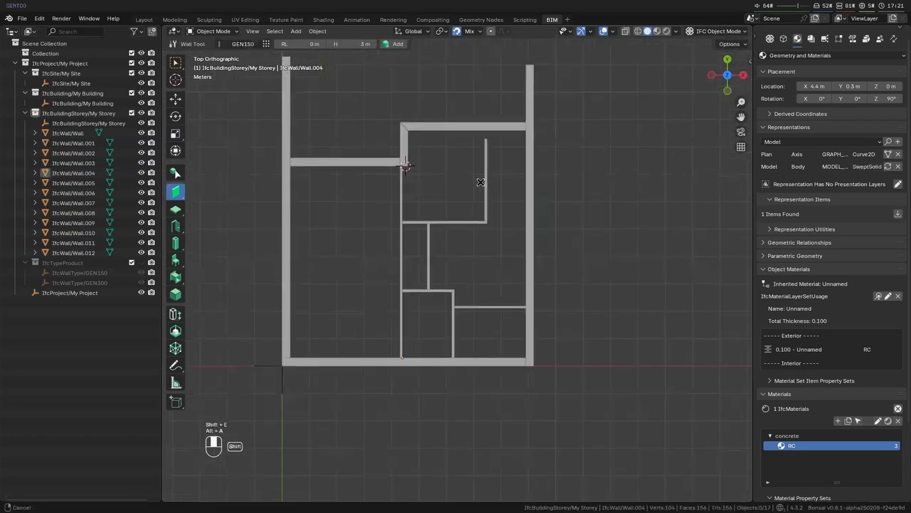
left_click(484, 140)
left_click(481, 127, "shift")
key("shift+e")
key("alt+a")
middle_click_drag(415, 217, 471, 232, "shift")
- Create a new door type and rename it DT01
left_click(175, 227)
left_click(329, 44)
scroll(427, 358, "up", 3)
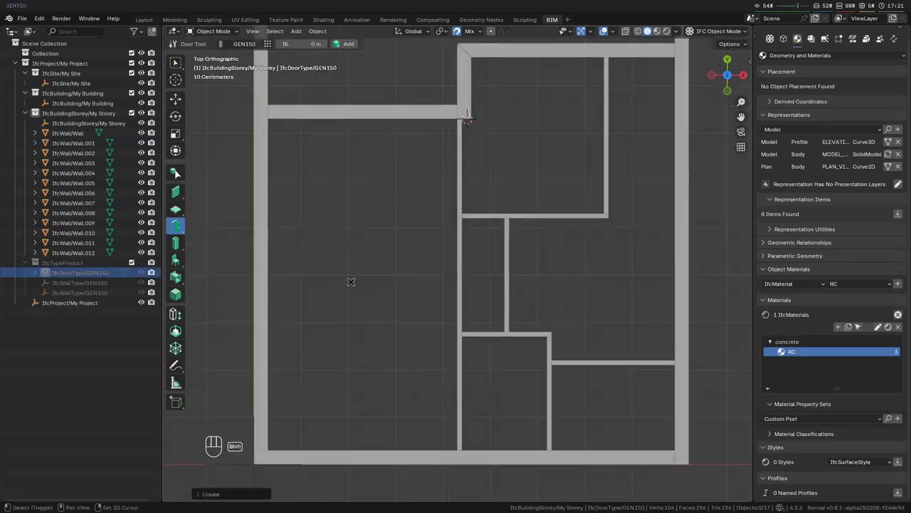
key("shift+a")
key("Escape")
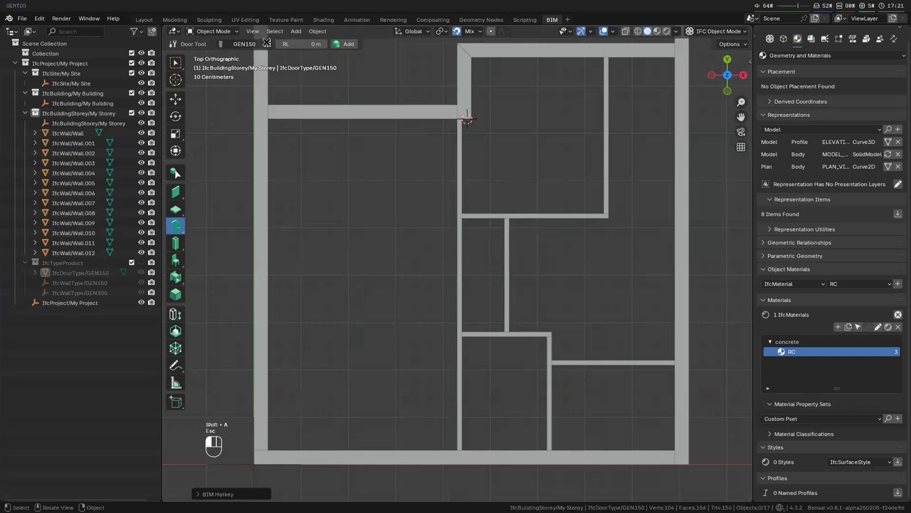
left_click(266, 43)
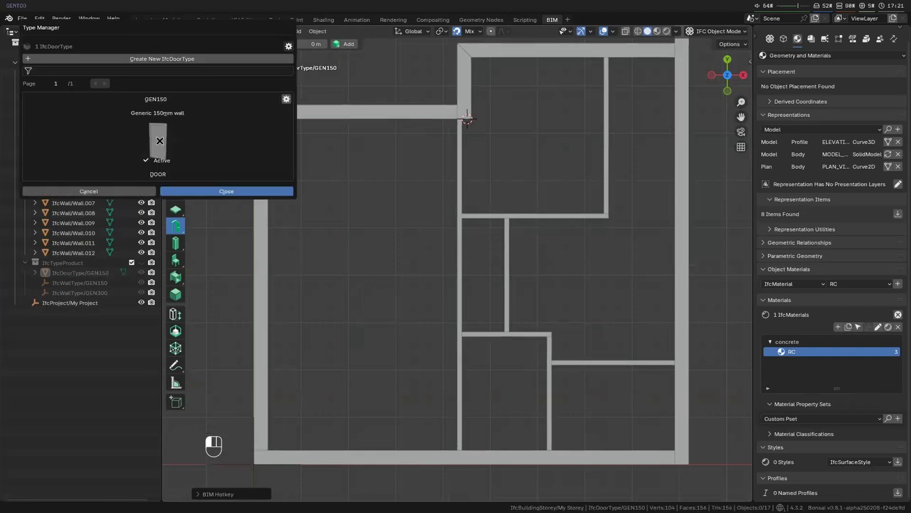
left_click(288, 98)
left_click(279, 98)
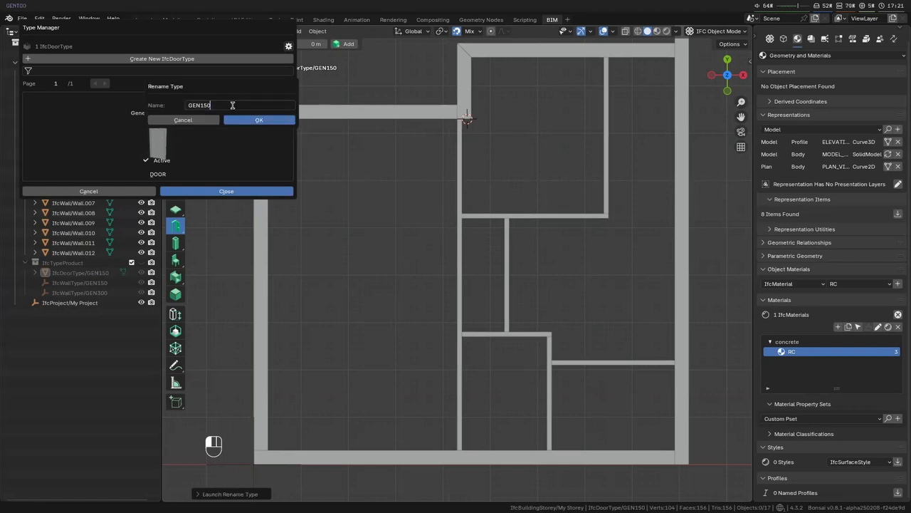
type("DT01")
left_click(252, 117)
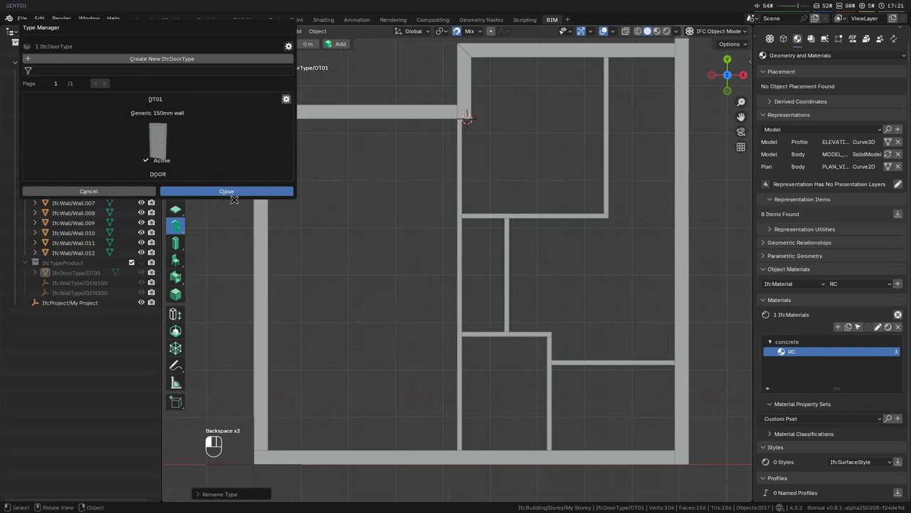
left_click(209, 190)
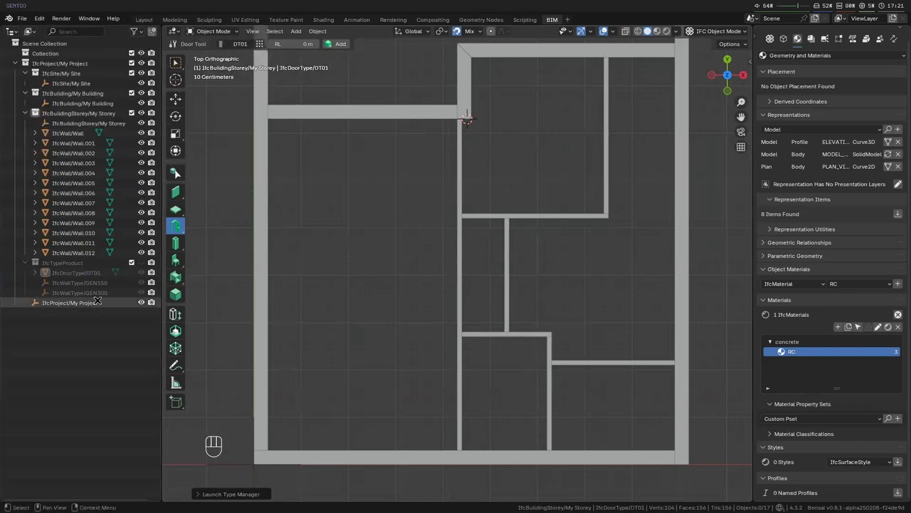
- Change the DT01 door type's description to "920 Swing door" and save its attributes
left_click(77, 272)
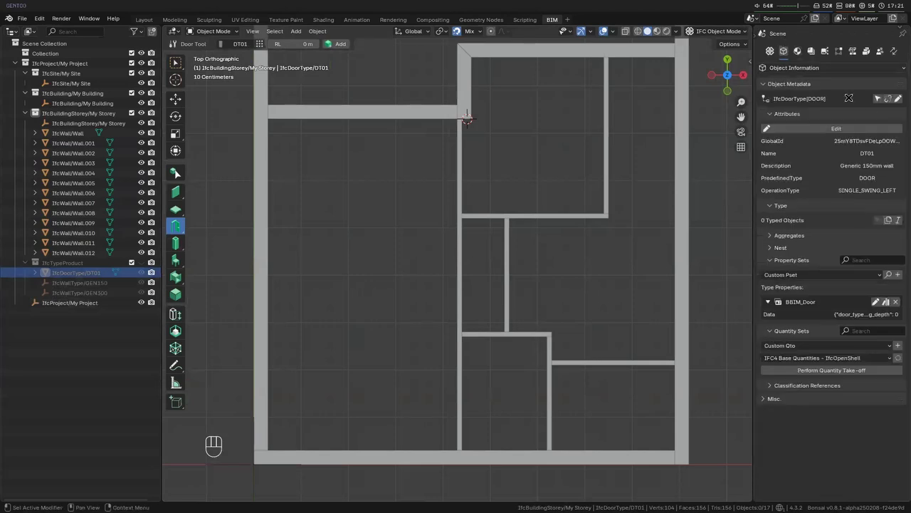
left_click(874, 128)
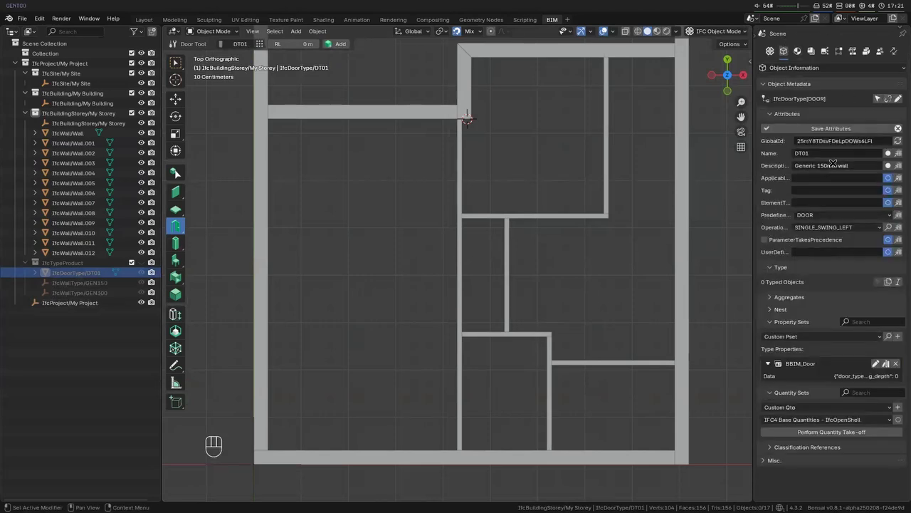
left_click(864, 166)
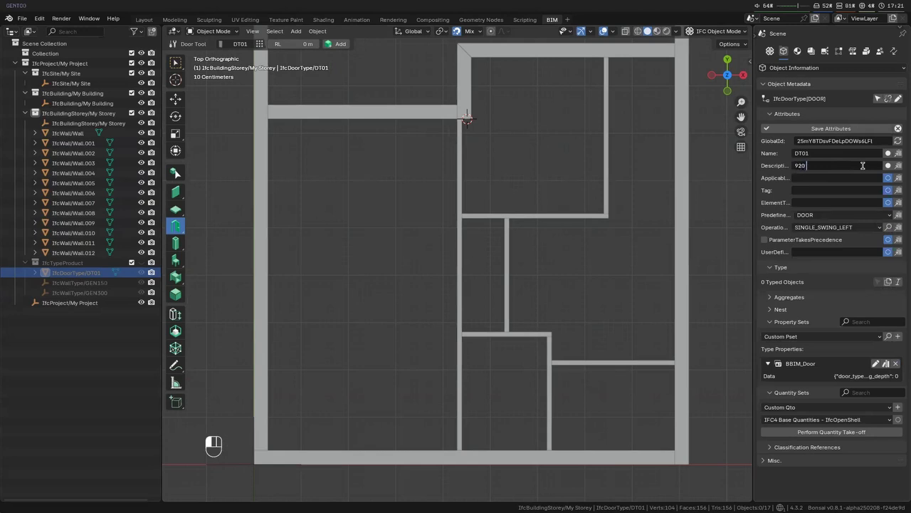
key("Return")
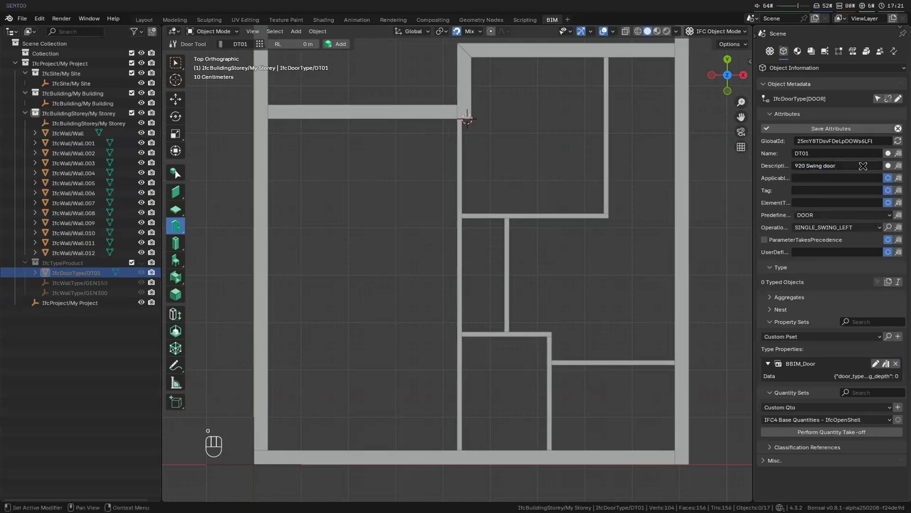
left_click(862, 130)
- Place one DT01 door in the bottom outer wall and one in the upper horizontal partition near the long vertical partition
key("shift+a")
left_click(403, 455)
scroll(456, 261, "down", 3)
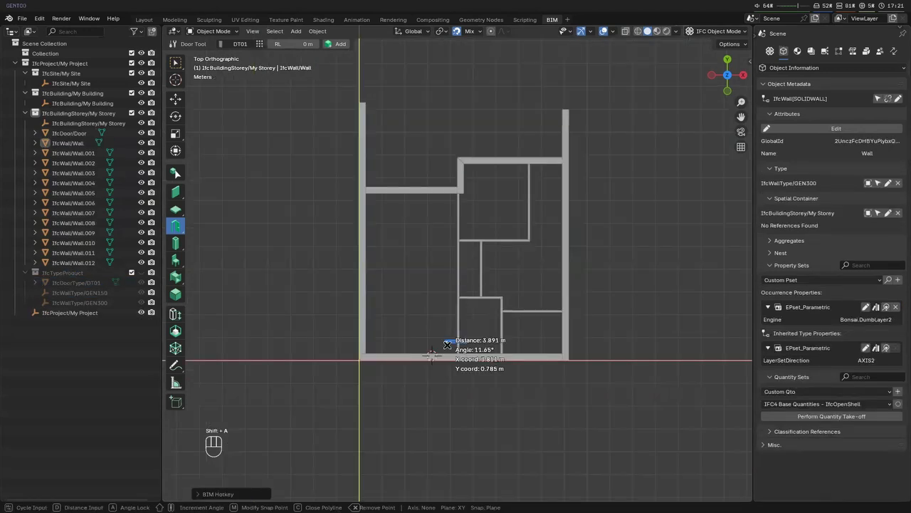
scroll(461, 242, "up", 3)
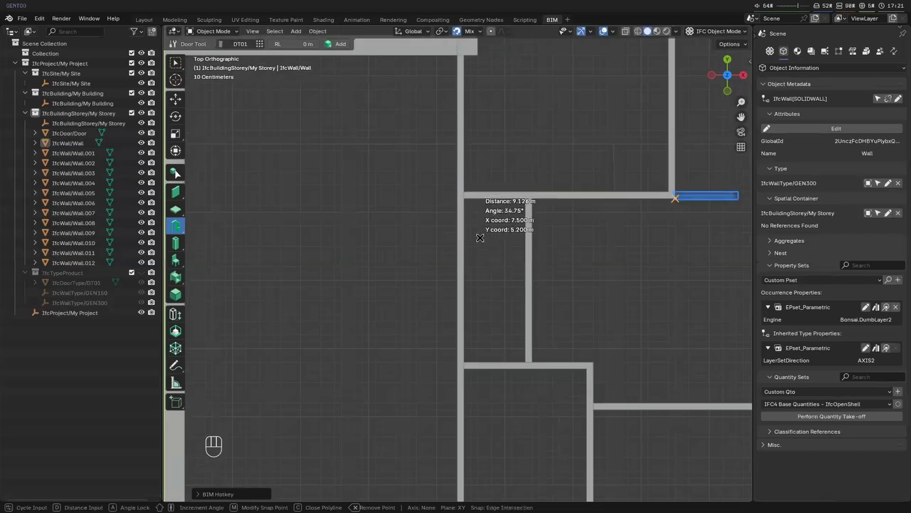
middle_click_drag(470, 197, 432, 240)
left_click(488, 120)
scroll(528, 310, "down", 5)
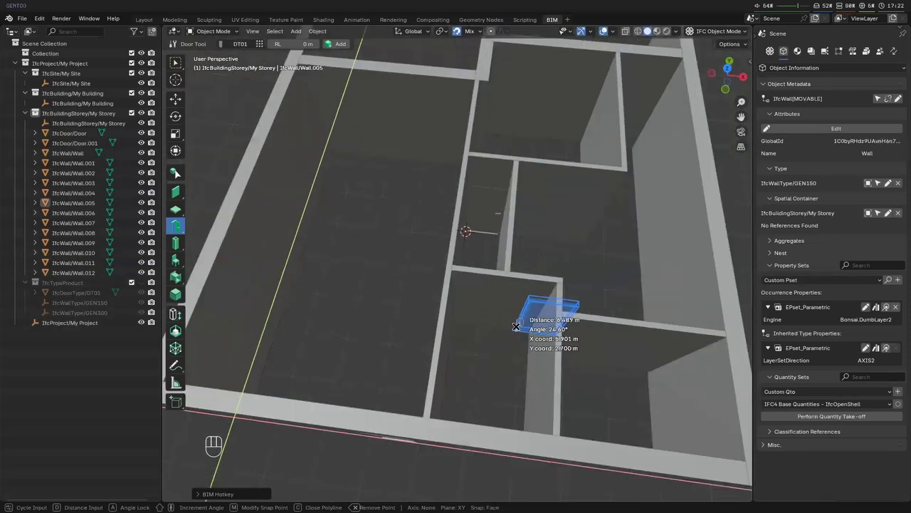
- Place three more DT01 doors in the partitions, including the middle vertical one and the lower right horizontal one
left_click(461, 296)
middle_click_drag(460, 297, 406, 297)
left_click(410, 298)
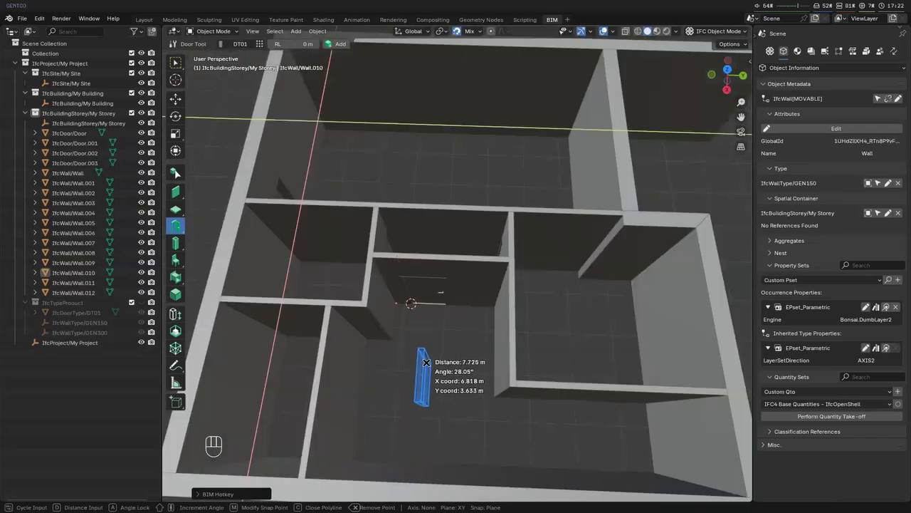
left_click(339, 369)
key("Escape")
key("Escape")
- Snap the door in the middle vertical partition along Y to the corner with the short horizontal partition
left_click(425, 292)
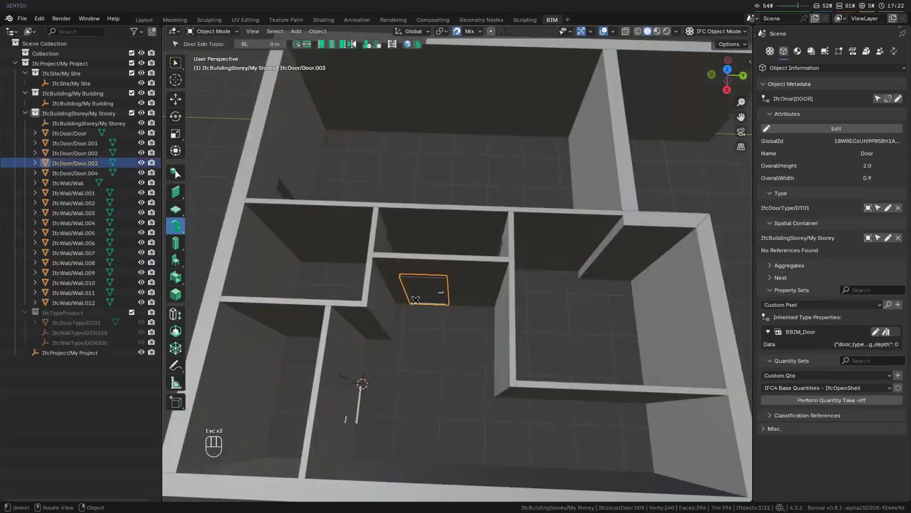
scroll(425, 292, "up", 7)
key("g")
key("x")
left_click(419, 270)
key("g")
key("y")
left_click(420, 272)
- Offset the middle vertical partition's door 0.15 m along Y from the corner and regenerate its opening
key("g")
key("y")
key("KP_1")
key("KP_5")
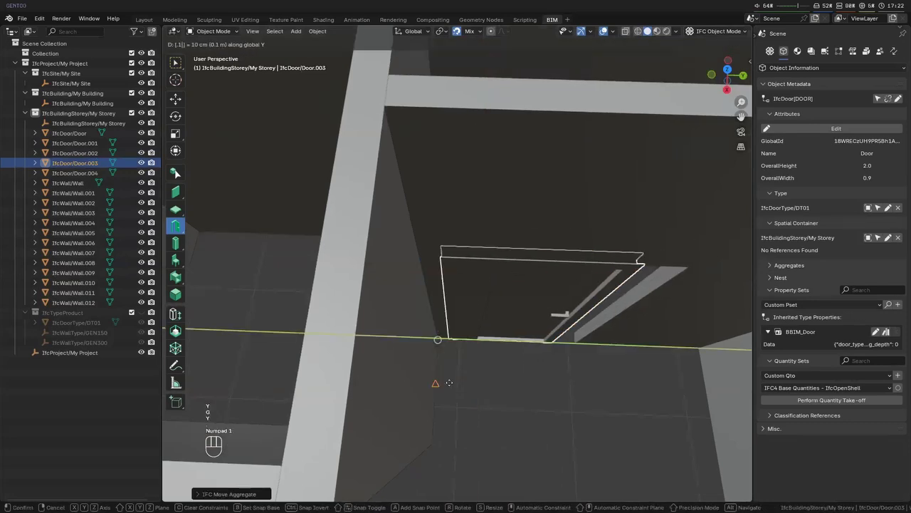
key("Return")
key("shift+g")
- Snap the door in the lower right horizontal partition to the corner with the lower vertical partition
middle_click_drag(472, 379, 427, 320)
left_click(362, 342)
key("g")
key("y")
left_click(403, 251)
key("g")
key("x")
- Offset the lower right horizontal partition's door 0.15 m along X from the corner and regenerate its opening
key("g")
key("x")
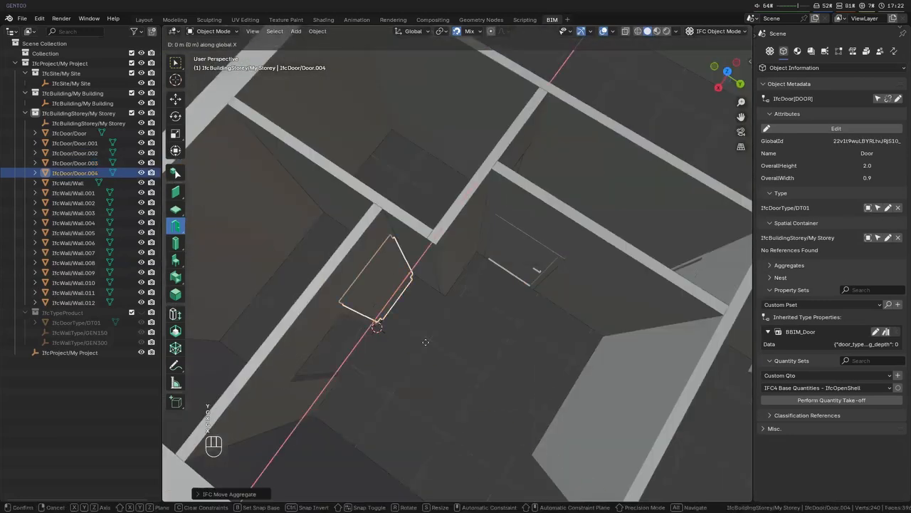
key("KP_1")
key("KP_5")
key("Return")
key("shift+g")
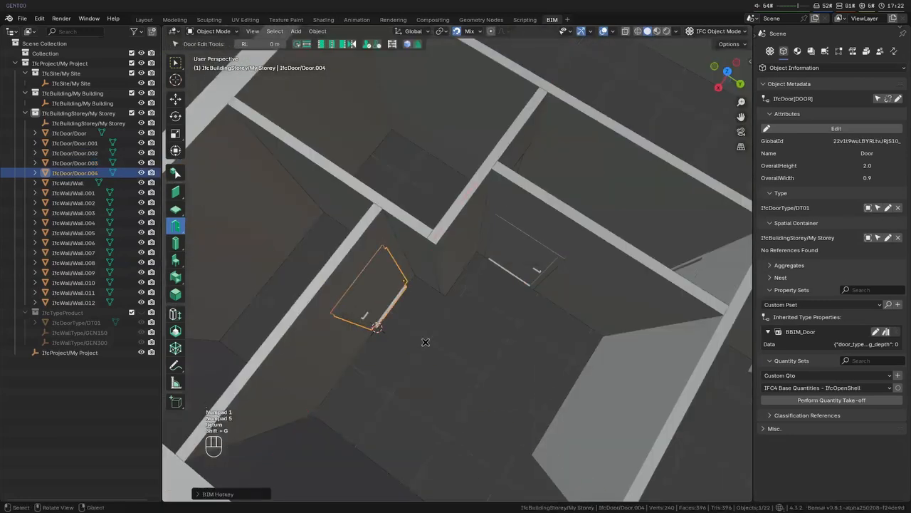
- Clear the selection, return to the top view and save the IFC project
middle_click_drag(426, 342, 541, 350)
key("alt+a")
key("KP_7")
scroll(418, 268, "up", 1)
scroll(419, 268, "down", 6)
key("ctrl+s")
left_click(665, 400)
- Create a new slab type and rename it GEN200
left_click(177, 206)
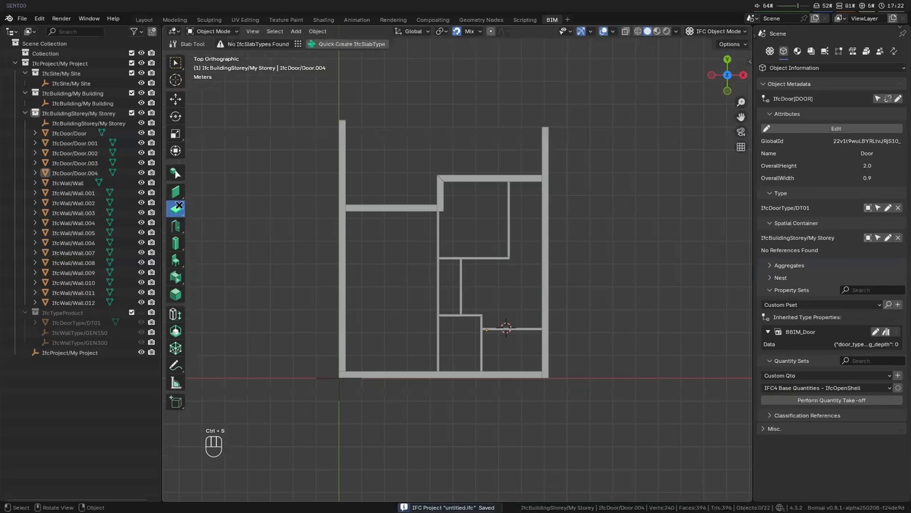
left_click(342, 43)
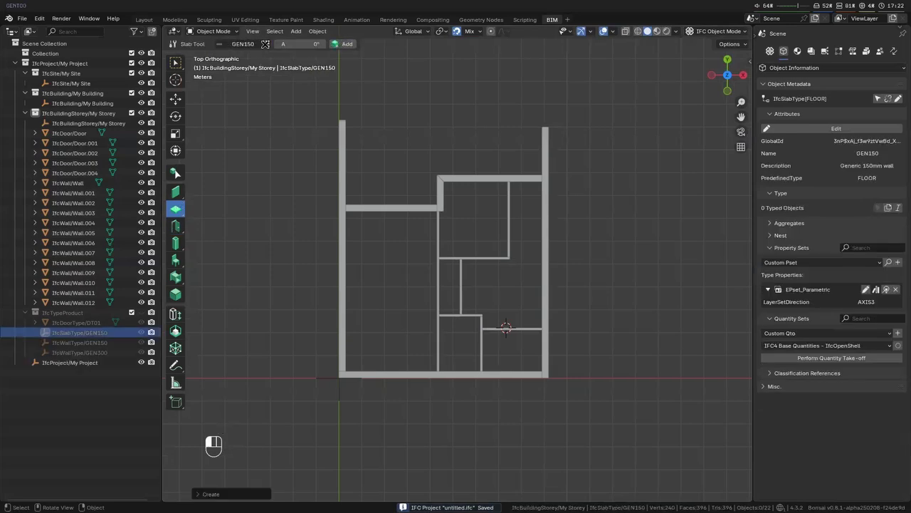
left_click(265, 44)
left_click(285, 101)
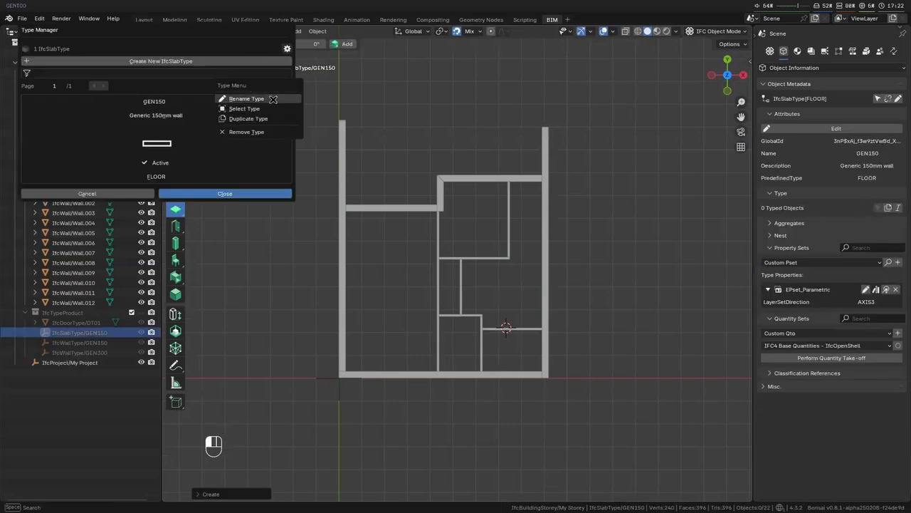
left_click(291, 95)
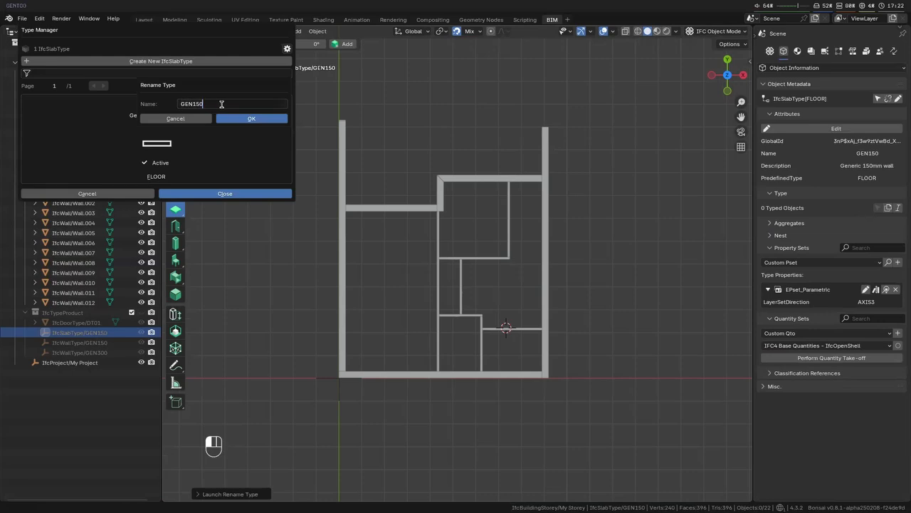
key("Return")
left_click(203, 103)
key("Return")
left_click(243, 121)
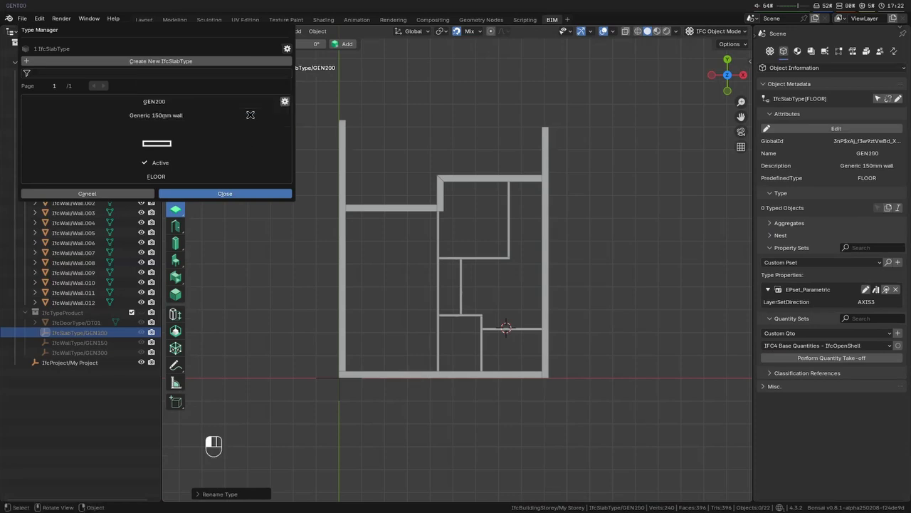
- Change the GEN200 slab type's description to "Generic 200mm" and save its attributes
left_click(186, 193)
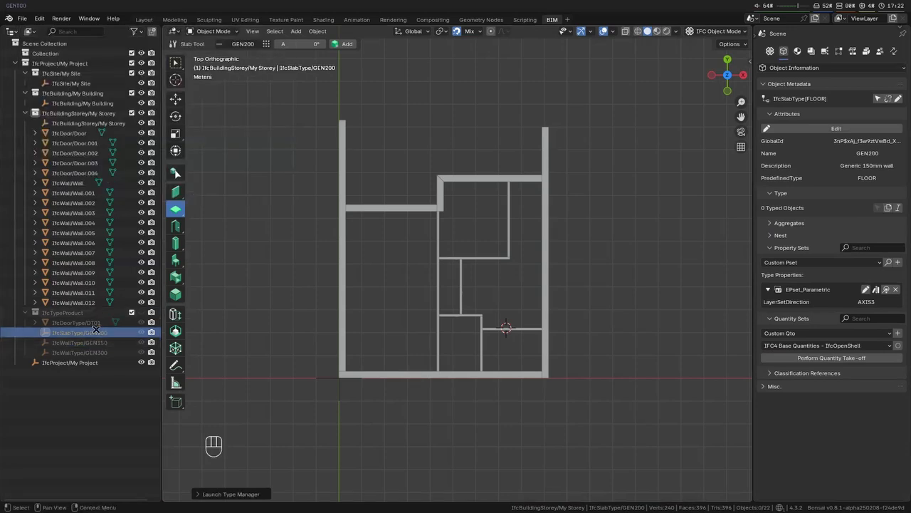
left_click(853, 129)
left_click(823, 165)
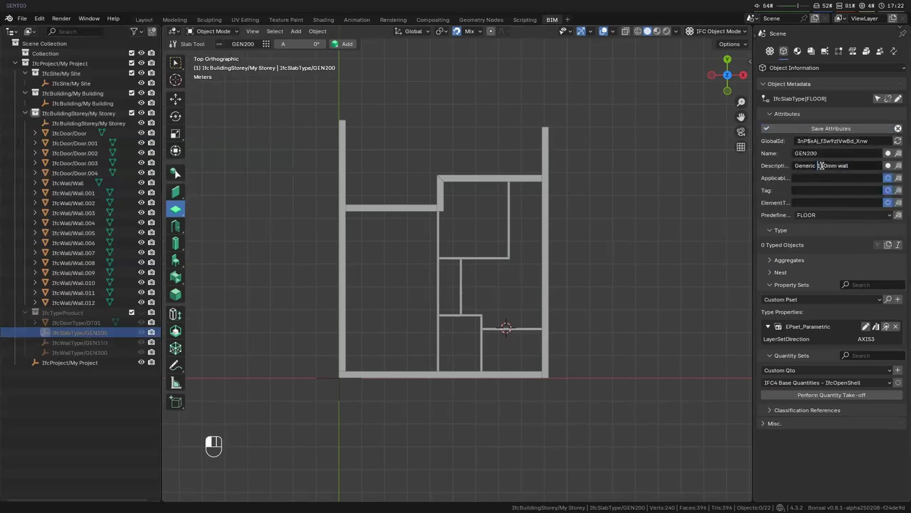
type("200mm")
key("Return")
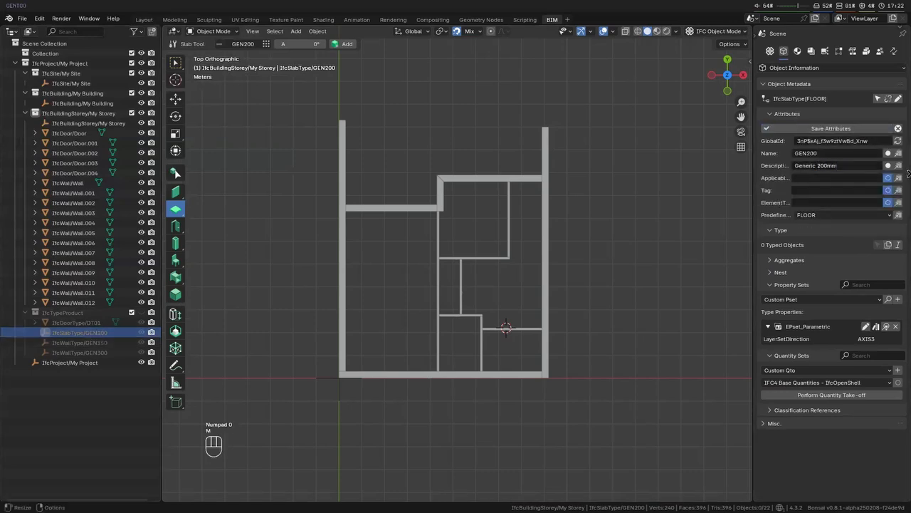
left_click(885, 132)
- Draw a rectangular GEN200 floor slab about 9.2 by 11.3 m from the origin corner, covering the whole building footprint
middle_click_drag(601, 281, 606, 309, "shift")
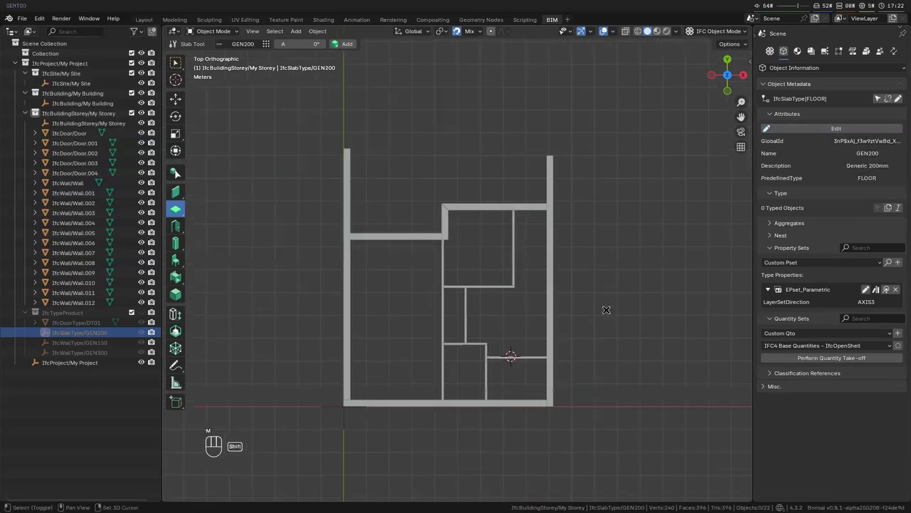
key("shift+a")
left_click(344, 406)
left_click(344, 149)
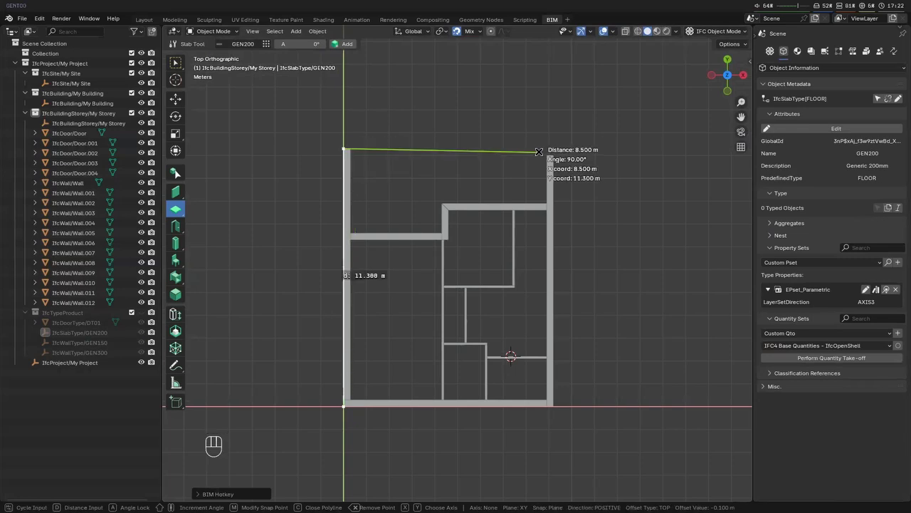
key("x")
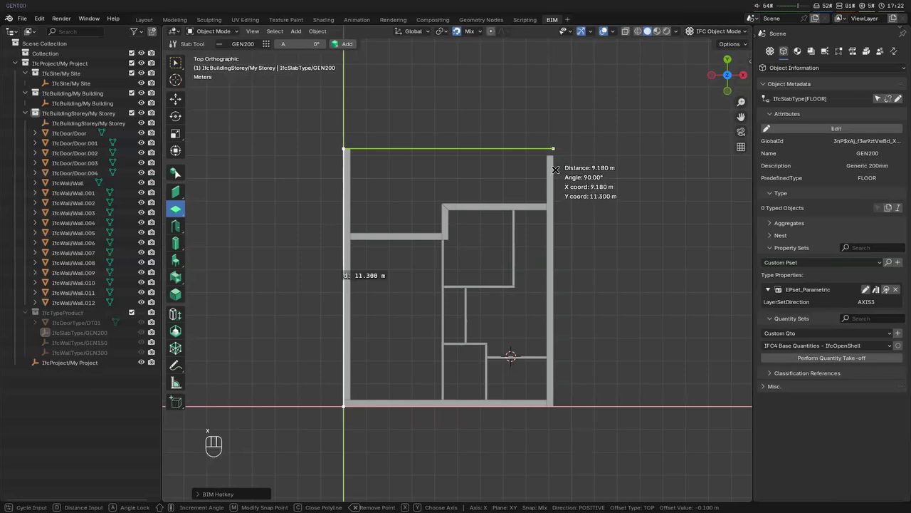
left_click(553, 148)
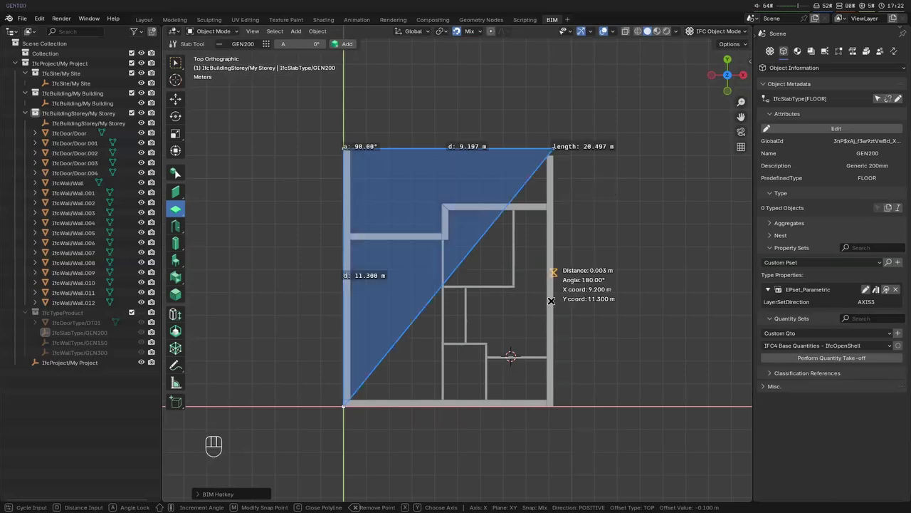
key("y")
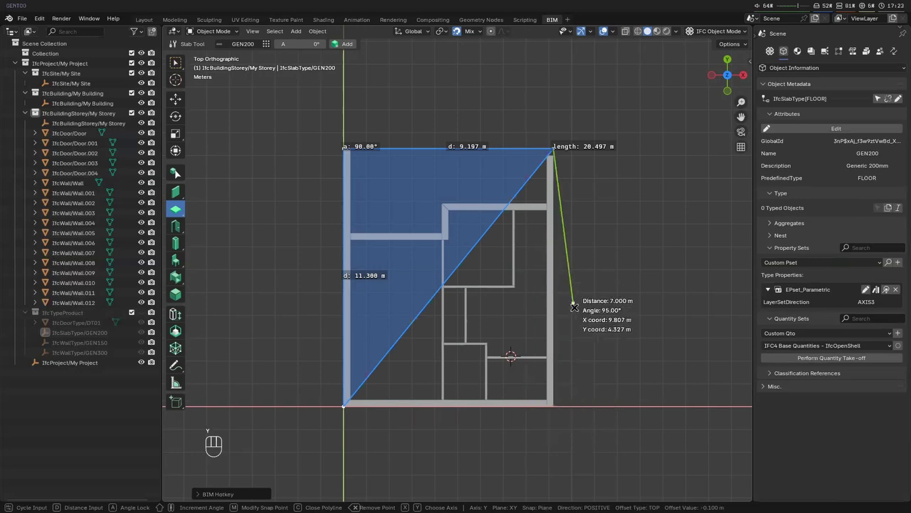
key("y")
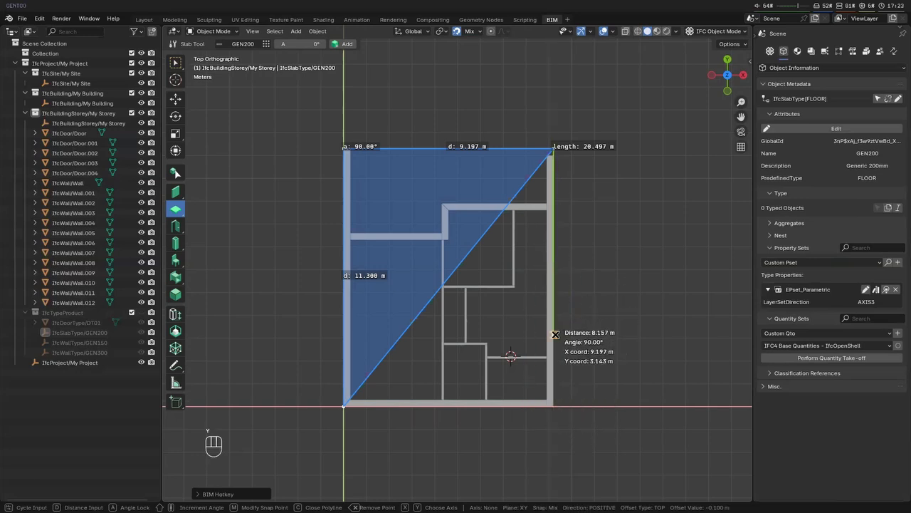
left_click(511, 408)
key("Return")
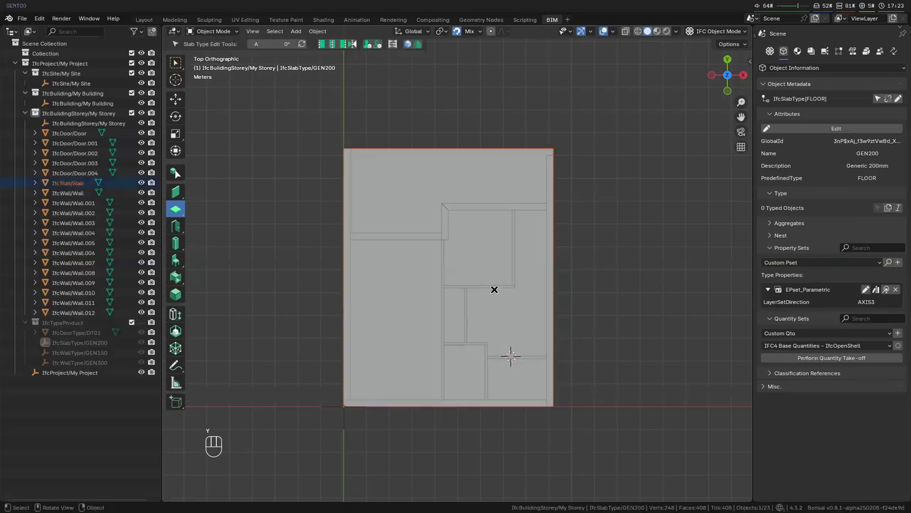
- Duplicate the right outer wall along X and snap the copy to the corner where the upper cross walls meet
scroll(492, 287, "up", 5)
middle_click_drag(490, 402, 496, 323)
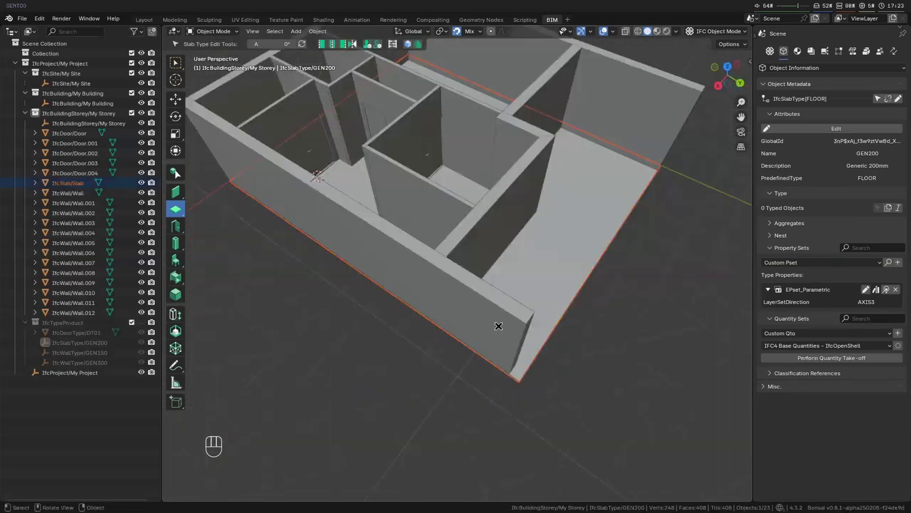
left_click(524, 348)
key("KP_7")
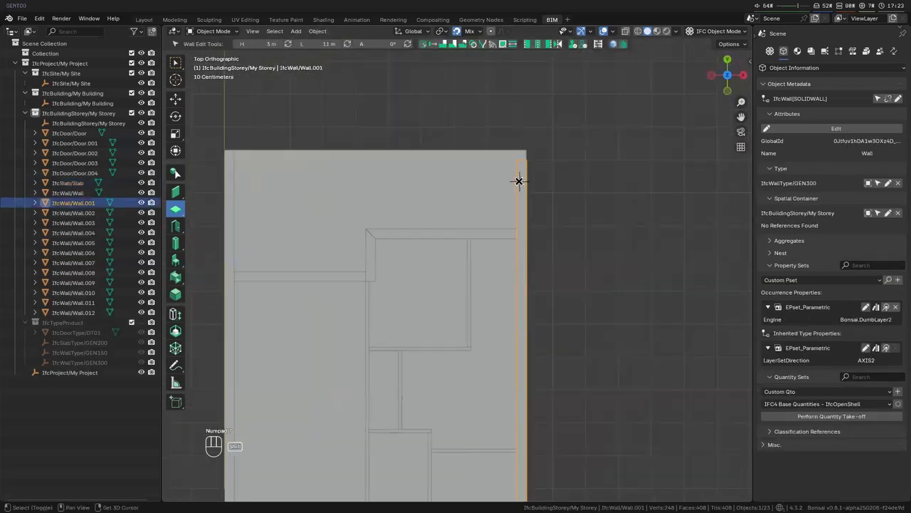
left_click_drag(519, 181, 515, 197, "shift")
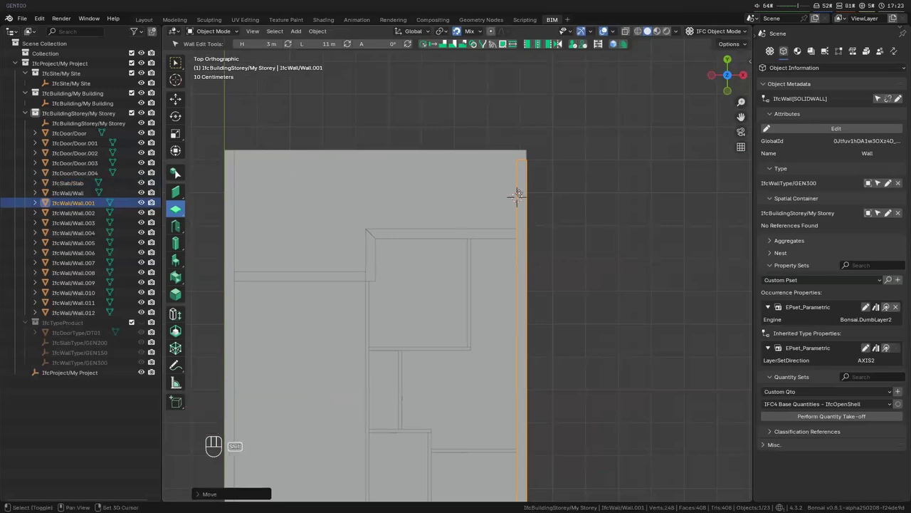
key("shift+d")
key("x")
left_click(365, 235)
- Move the copied wall along Y so its end projects past the slab's upper edge
key("g")
key("y")
key("KP_3")
key("Return")
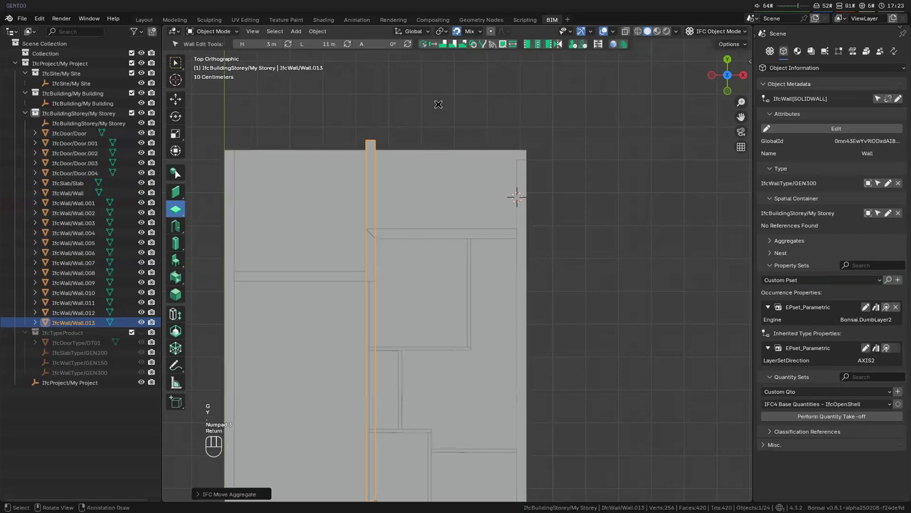
key("g")
key("y")
key("Return")
- Set the copied wall's length to 1 m and move it along Y to straddle the slab's upper edge
scroll(438, 105, "down", 5)
scroll(454, 205, "up", 3)
left_click(331, 45)
type("1")
left_click(348, 43)
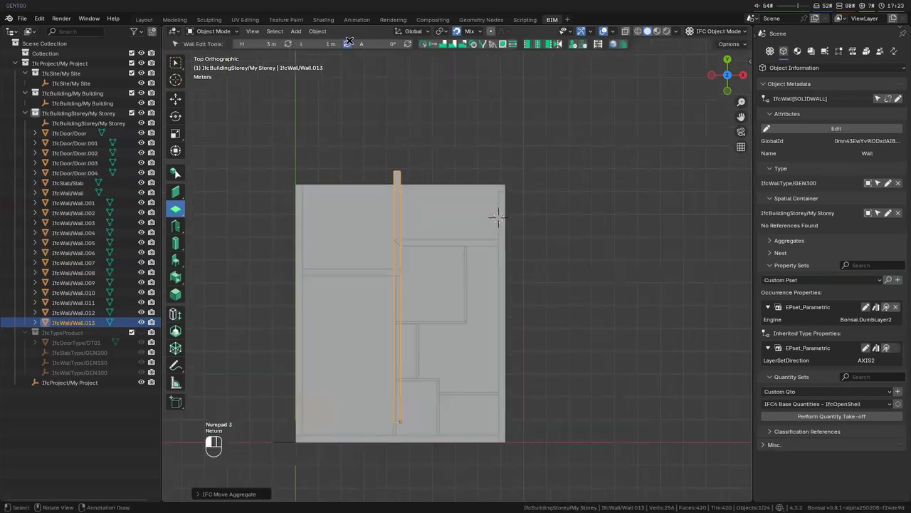
key("g")
key("y")
left_click(421, 169)
key("g")
key("y")
key("Return")
- Set the short middle wall's length to 2 m and move it -0.4 m along Y
scroll(513, 202, "up", 3)
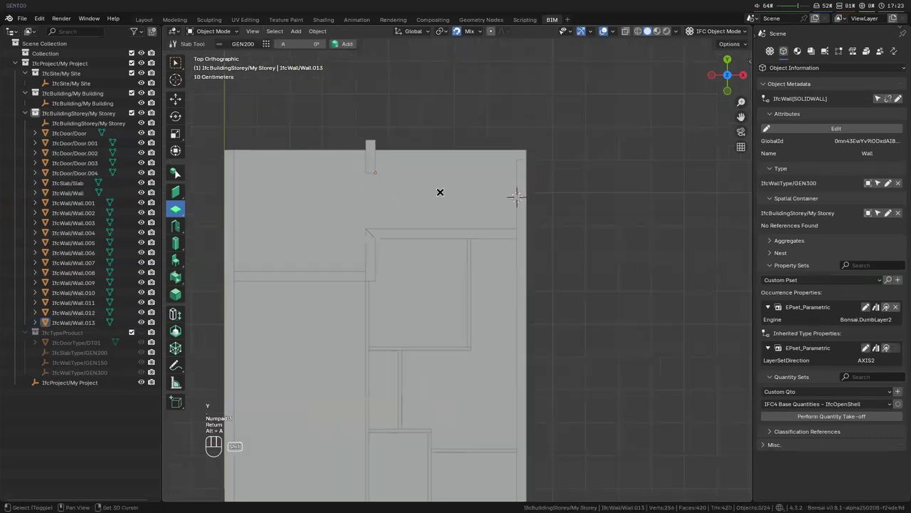
key("alt+a")
left_click(316, 42)
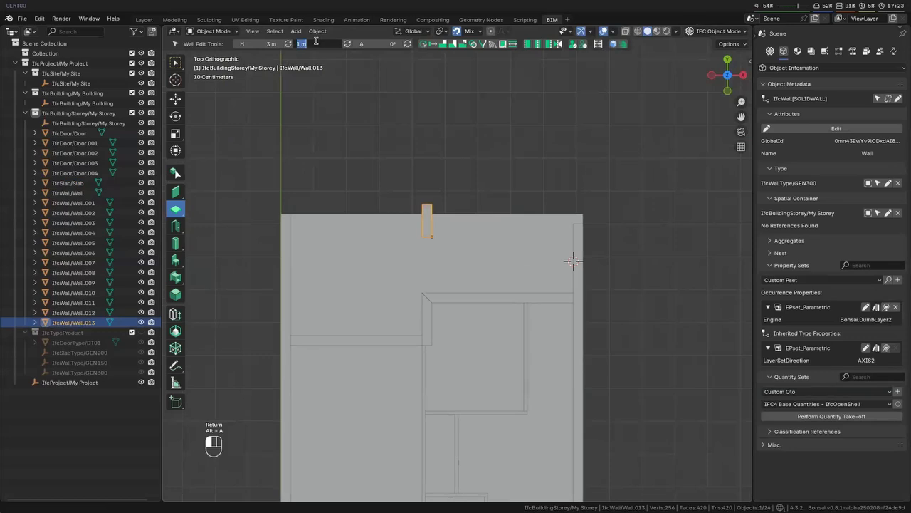
key("Return")
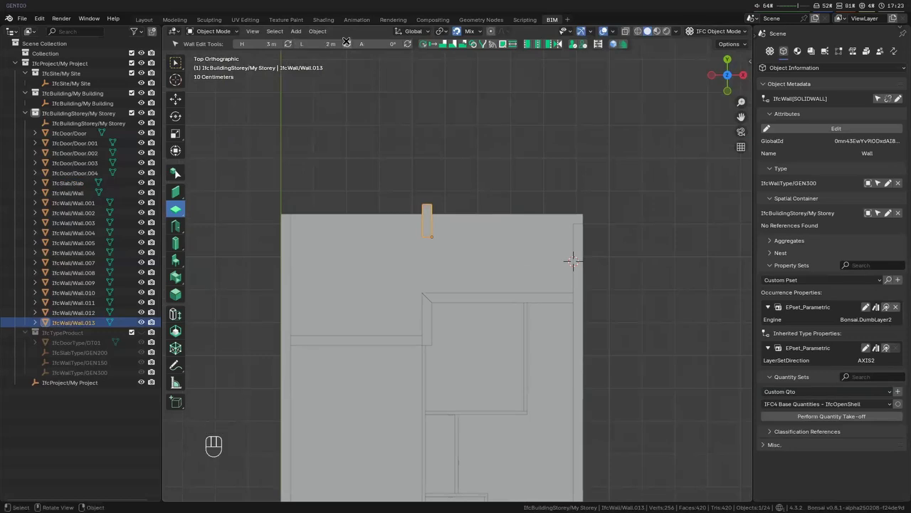
left_click(347, 42)
key("g")
key("y")
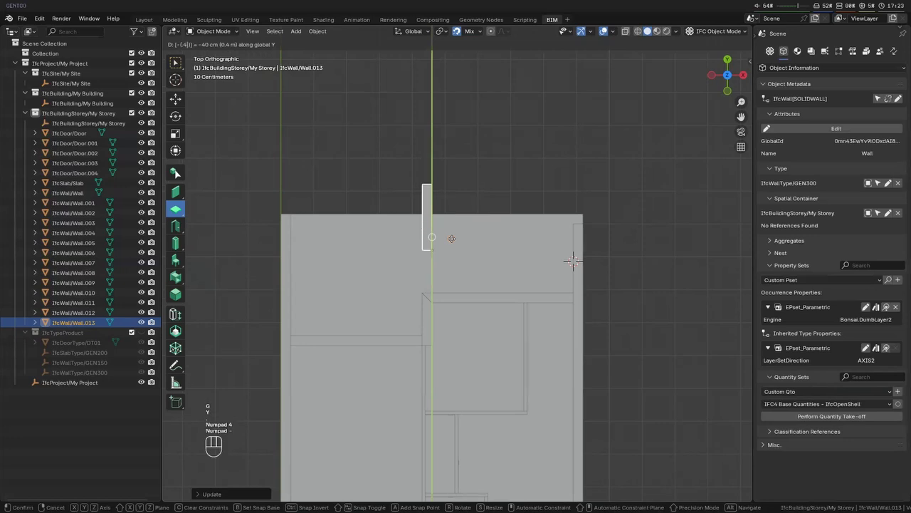
key("Return")
- Place the 3D cursor at the slab's upper edge and extend the right outer wall to it
scroll(451, 239, "down", 4)
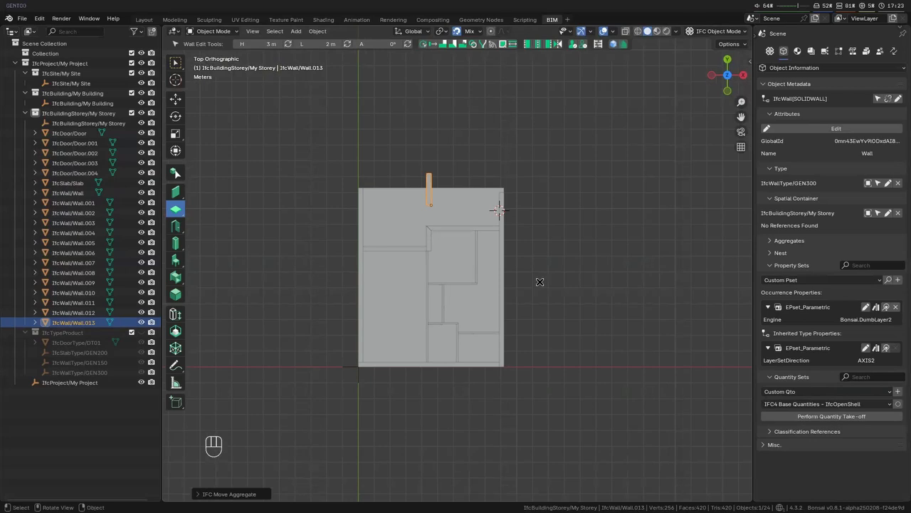
key("alt+a")
middle_click_drag(476, 299, 445, 314, "shift")
left_click(470, 223)
scroll(492, 257, "up", 1)
scroll(495, 257, "up", 1)
middle_click_drag(457, 217, 458, 242, "shift")
right_click_drag(454, 208, 454, 203, "shift")
key("shift+e")
- Clear the selection, switch to the Railing Tool and create a new railing type
middle_click_drag(502, 395, 309, 299, "shift")
key("alt+a")
middle_click_drag(362, 333, 190, 206)
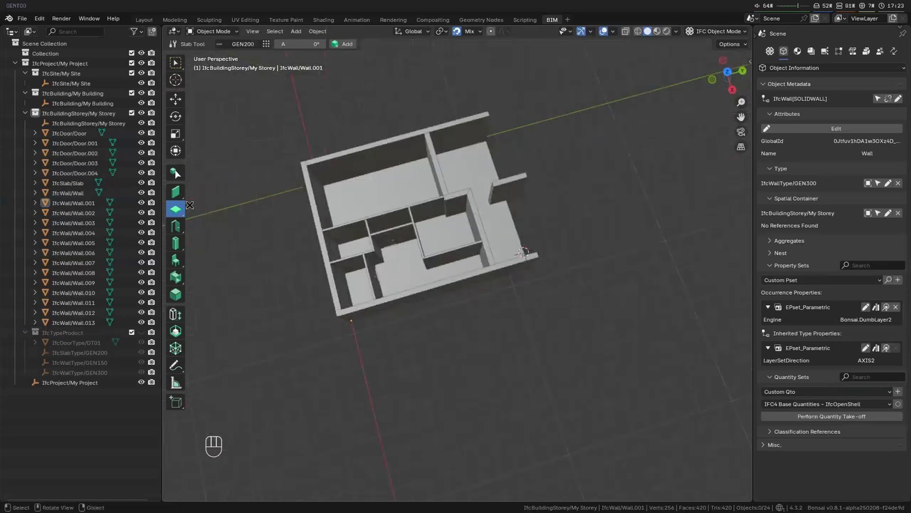
left_click_drag(177, 195, 218, 214)
middle_click_drag(359, 279, 480, 311)
left_click(310, 44)
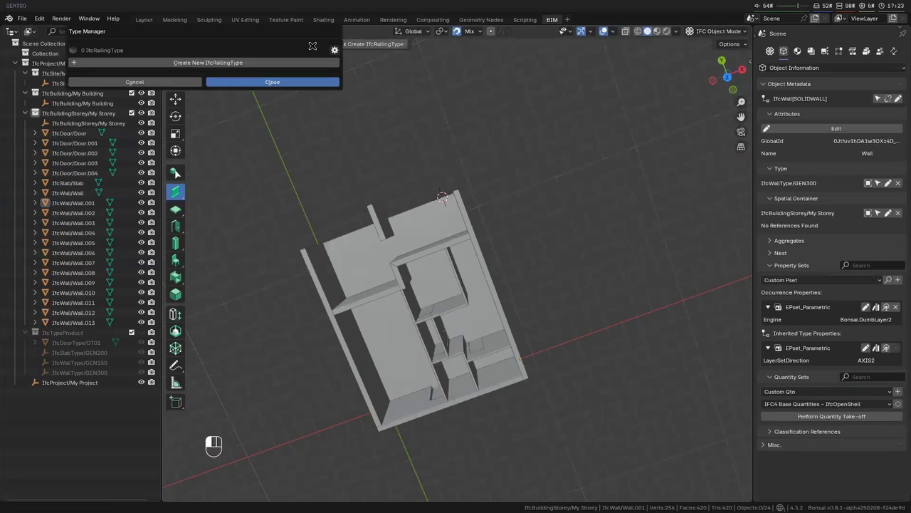
left_click(354, 44)
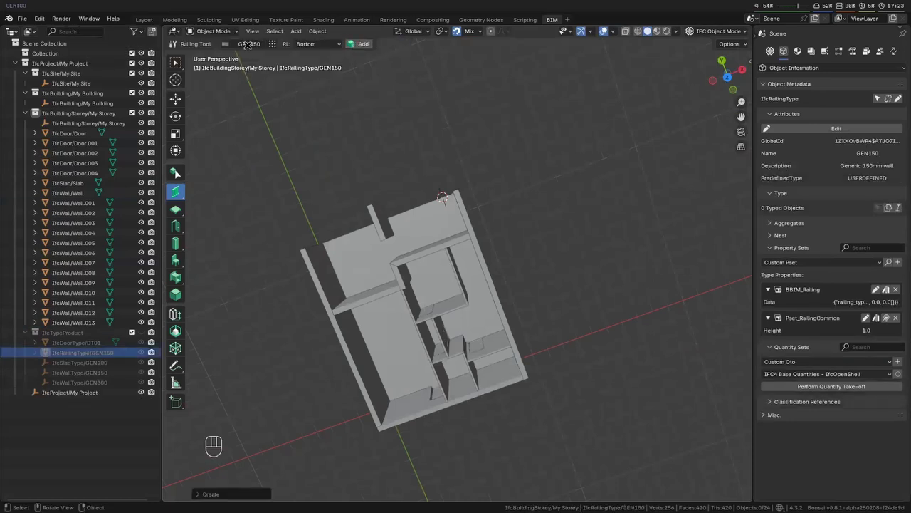
left_click(272, 44)
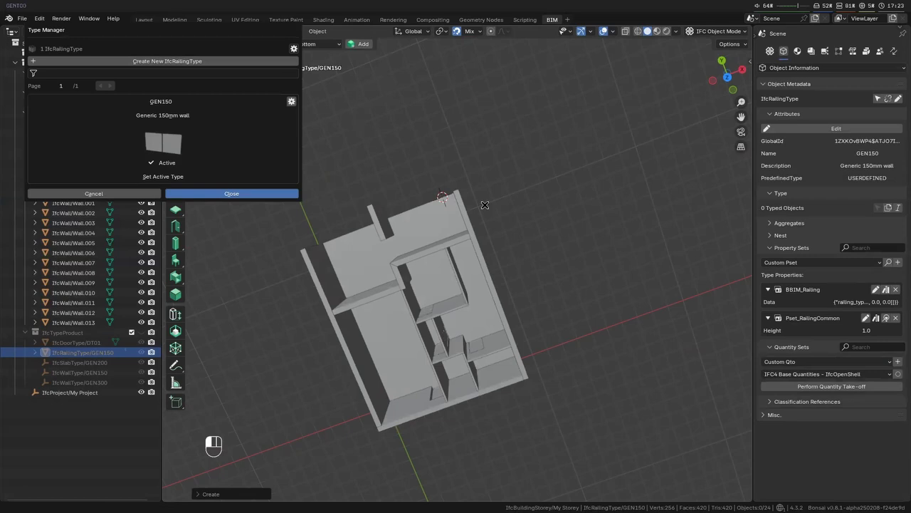
- Place a railing on the slab's upper edge, between the left outer wall and the short middle wall
key("KP_7")
scroll(407, 234, "up", 3)
key("shift+a")
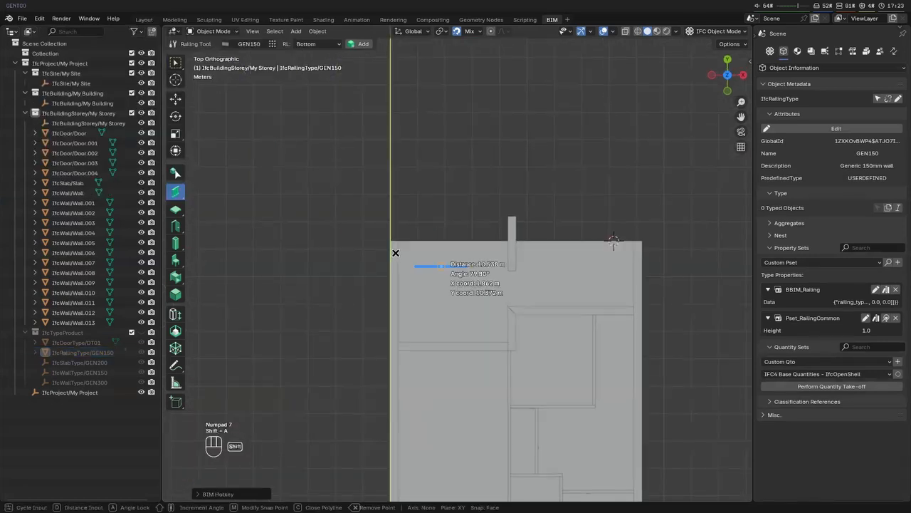
left_click(452, 243)
mouse_move(481, 260)
middle_mouse_down()
mouse_move(522, 285)
mouse_move(463, 255)
mouse_move(474, 226)
middle_mouse_up()
key("Escape")
key("Escape")
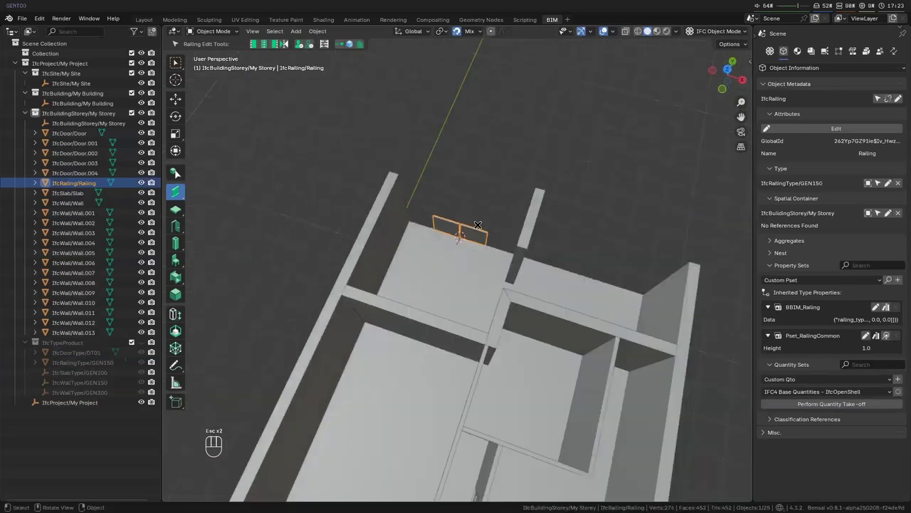
- Move the railing along X and snap its end to the inner face of the left outer wall
key("KP_7")
key("g")
key("x")
left_click(335, 236)
- Edit the railing path and stretch its free end along X to the face of the short middle wall
key("Tab")
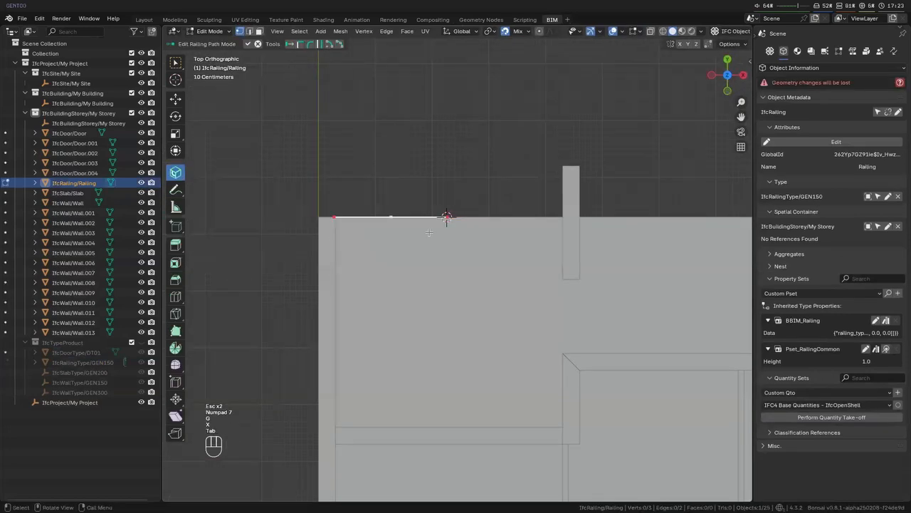
left_click(450, 214)
key("g")
key("x")
left_click(561, 214)
key("Tab")
middle_click_drag(561, 221, 513, 271)
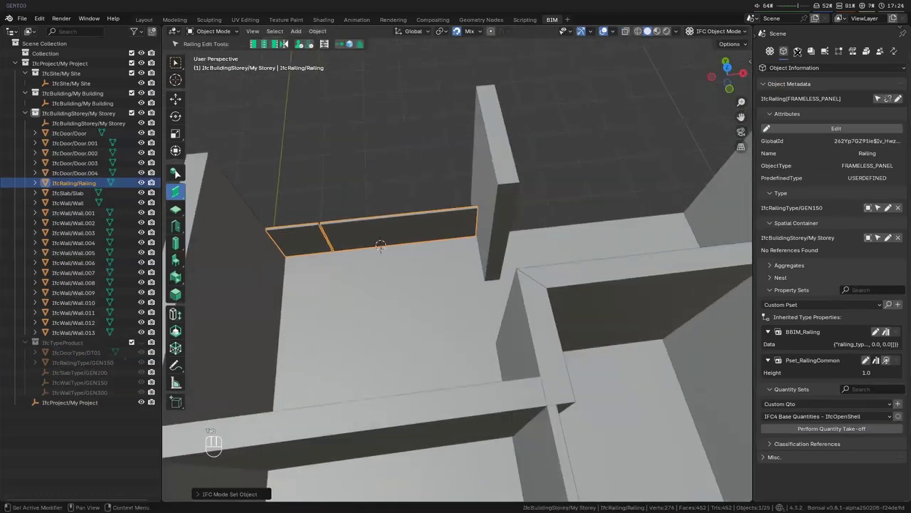
- Duplicate the railing along X and snap the copy's start to the right face of the short middle wall
left_click(797, 51)
key("KP_7")
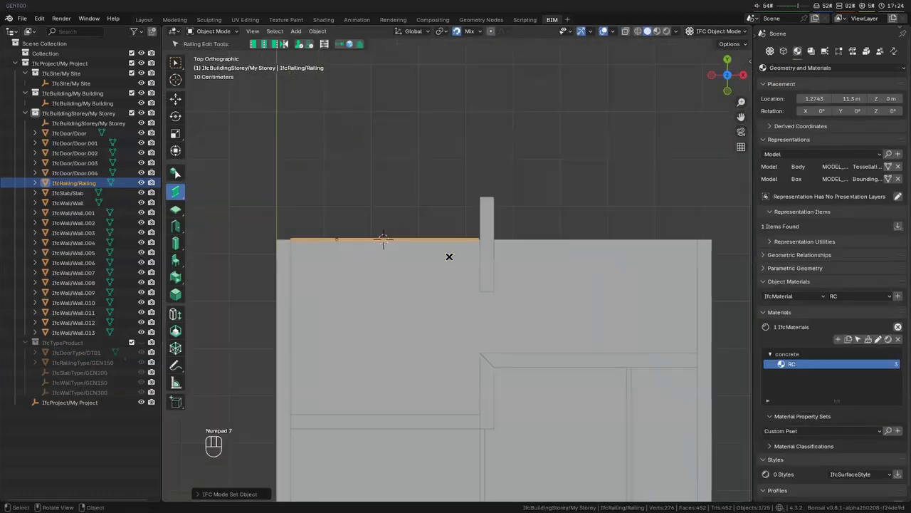
middle_click_drag(378, 270, 326, 266, "shift")
key("shift+d")
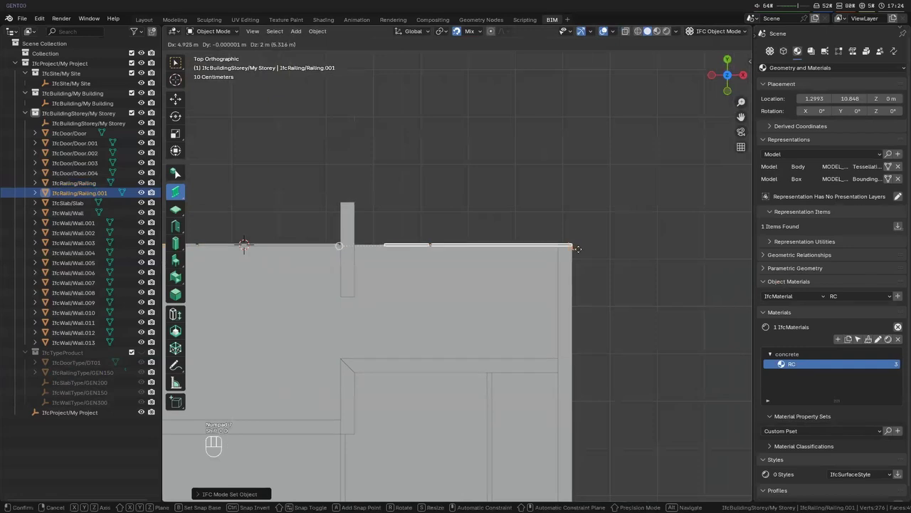
key("x")
left_click(553, 244)
key("g")
key("x")
left_click(356, 243)
- Edit the copied railing's path and stretch its end along X to the right outer wall's inner face
key("Tab")
key("g")
key("x")
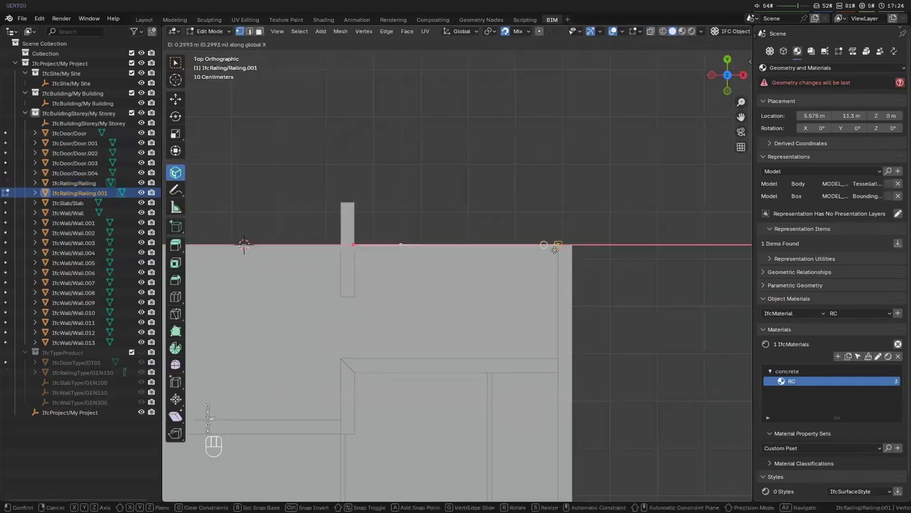
left_click(554, 249)
key("Tab")
middle_click_drag(555, 249, 461, 306)
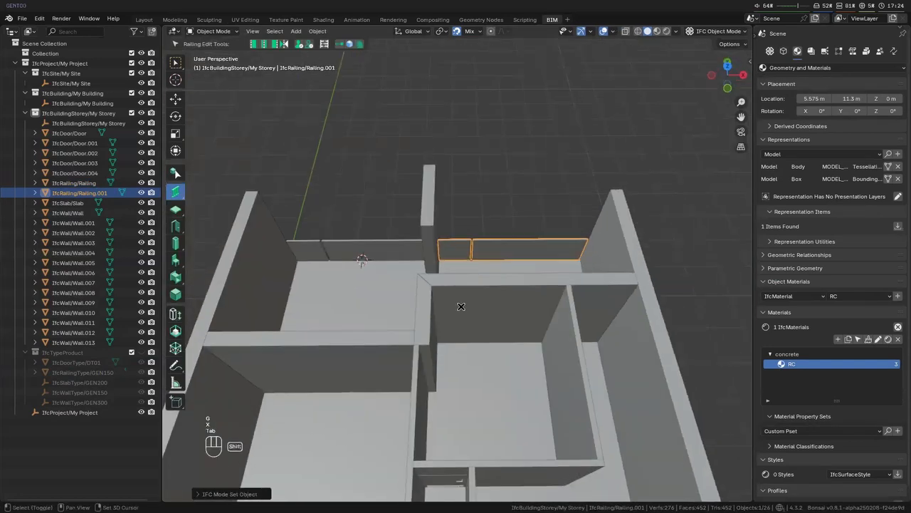
- Select both railings and move them -0.1 m along Y, inward from the slab edge
left_click(382, 246, "shift")
key("KP_7")
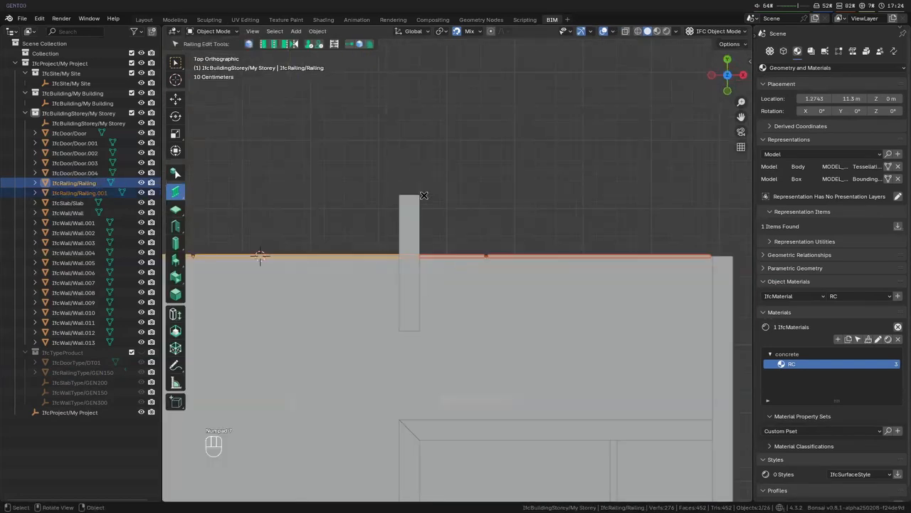
key("g")
key("y")
key("KP_Decimal")
key("KP_1")
key("KP_Subtract")
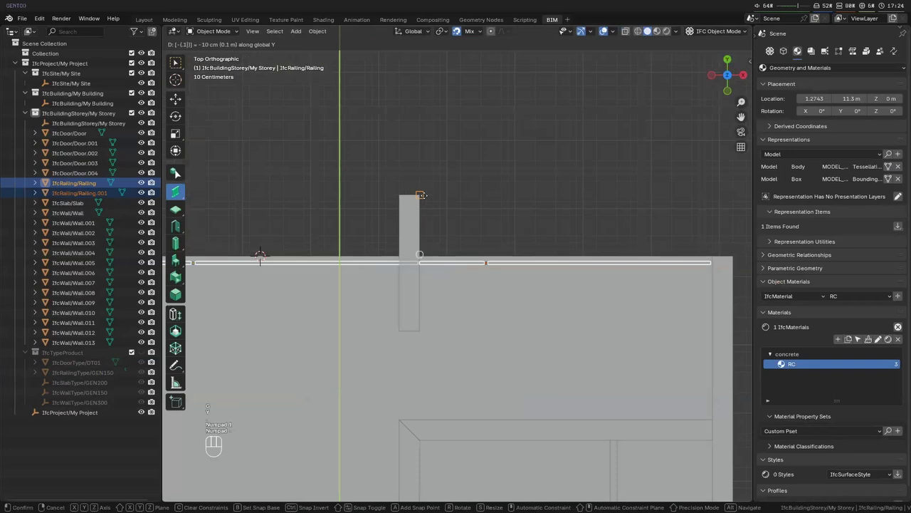
key("Return")
- Clear the selection and save the IFC project
key("alt+a")
middle_click_drag(260, 256, 455, 260)
left_click(448, 259)
left_click(617, 244, "shift")
scroll(848, 223, "down", 1)
middle_click_drag(612, 348, 542, 315)
middle_click_drag(542, 315, 506, 304)
scroll(488, 375, "down", 3)
key("alt+a")
scroll(506, 303, "down", 6)
key("ctrl+s")
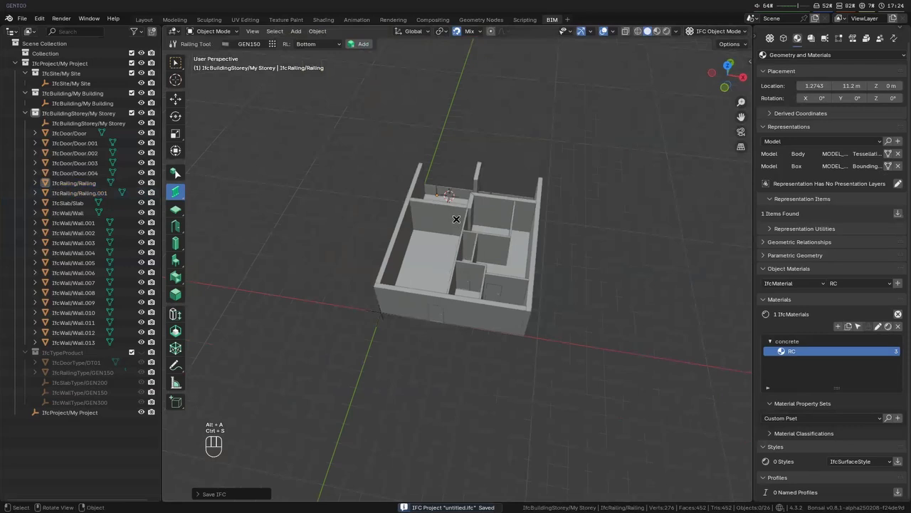
- Change the left balcony railing's type to WALL_MOUNTED_HANDRAIL in its parametric railing parameters and finish editing
scroll(455, 235, "up", 5)
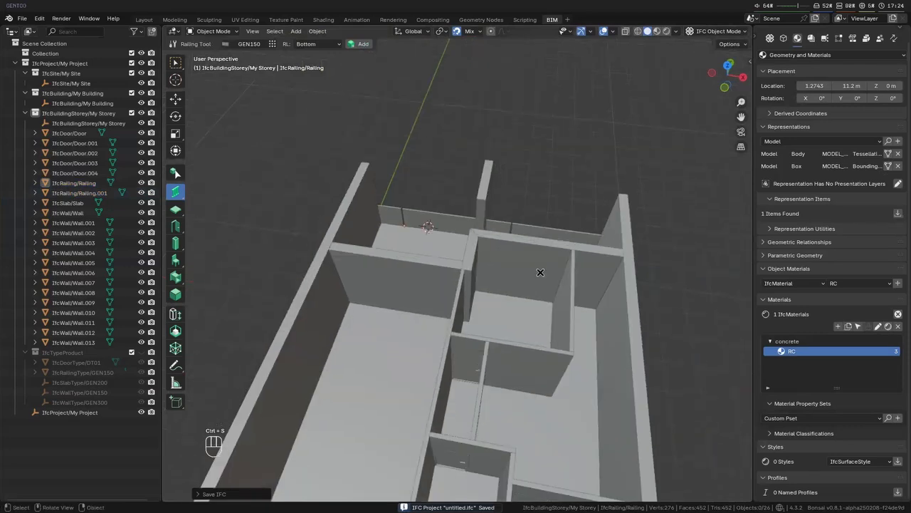
middle_click_drag(526, 289, 178, 313)
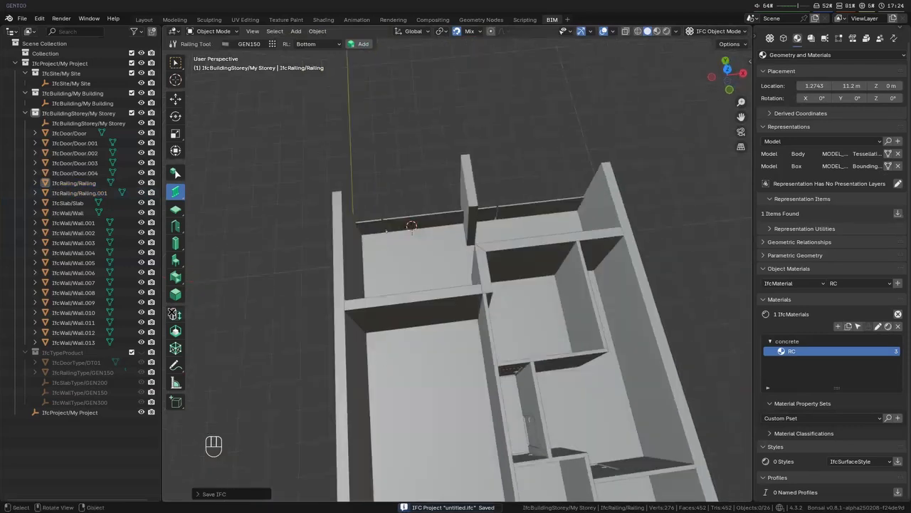
left_click(424, 221)
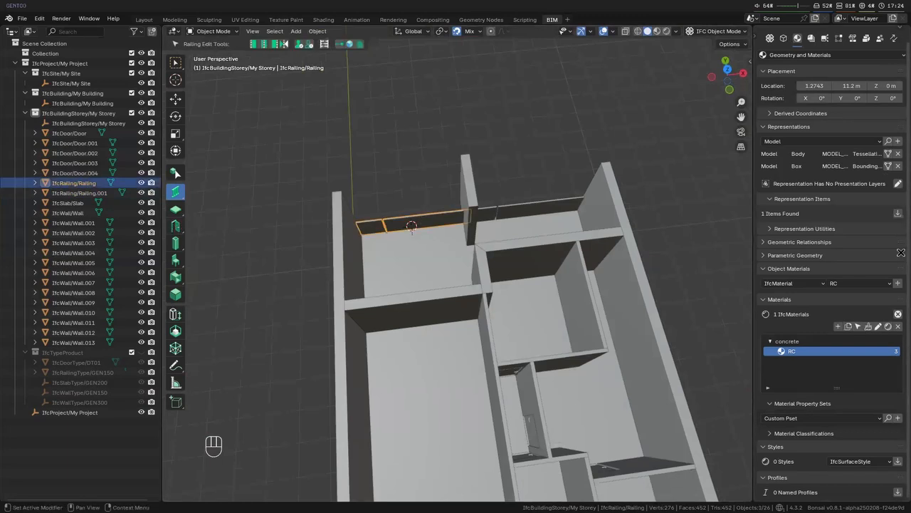
scroll(805, 51, "up", 1)
left_click(789, 268)
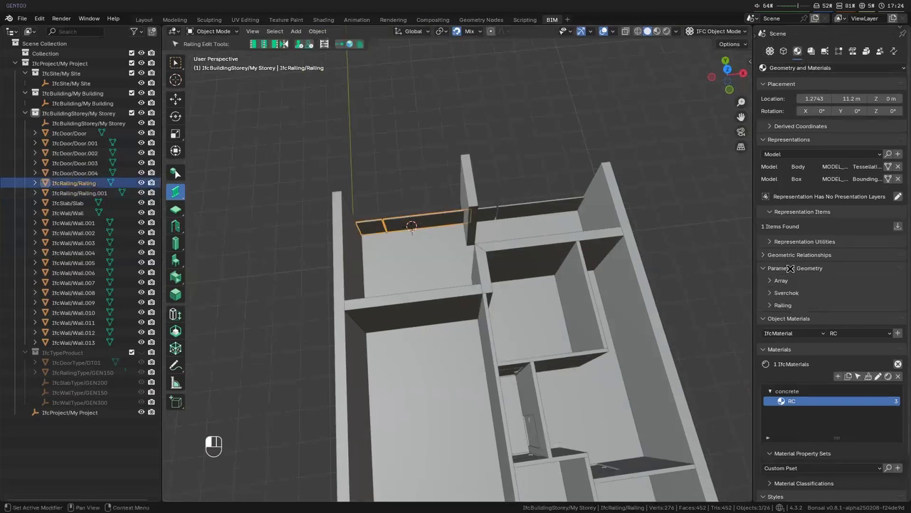
left_click(784, 304)
scroll(895, 282, "down", 3)
left_click(858, 223)
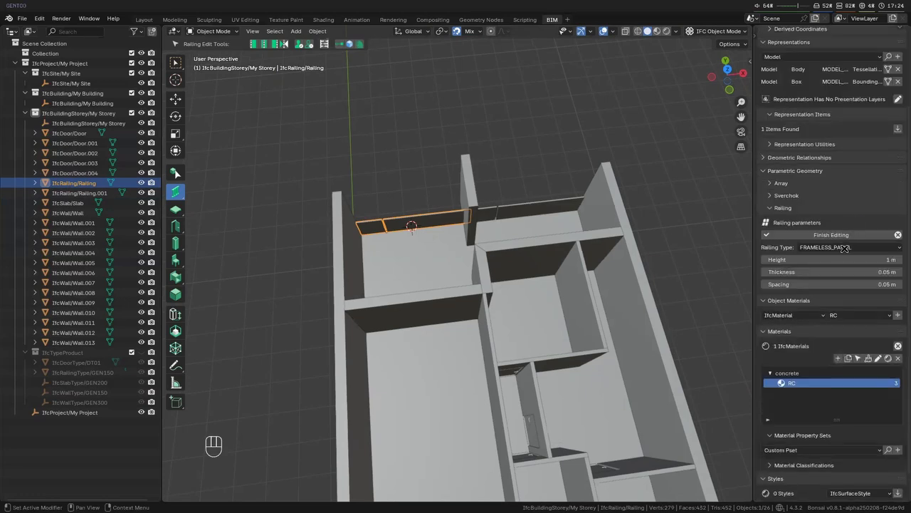
left_click(846, 248)
left_click(847, 269)
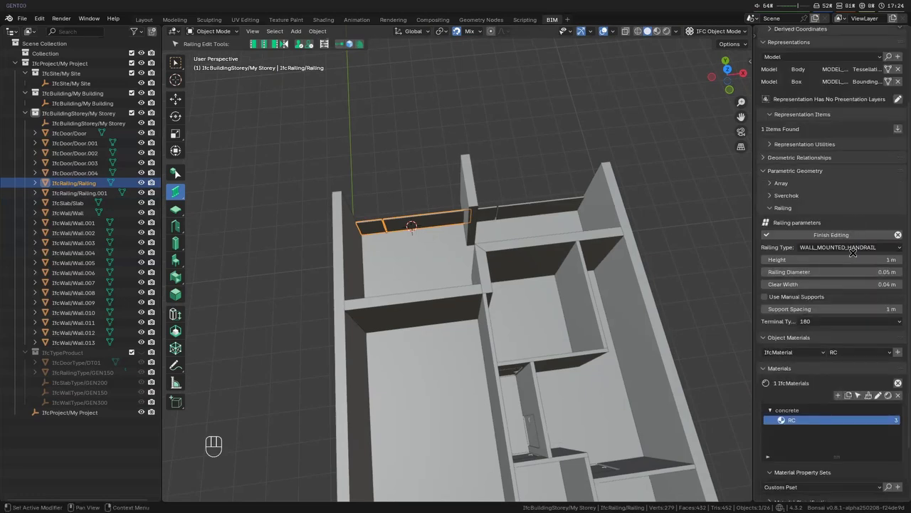
left_click(854, 248)
left_click(852, 258)
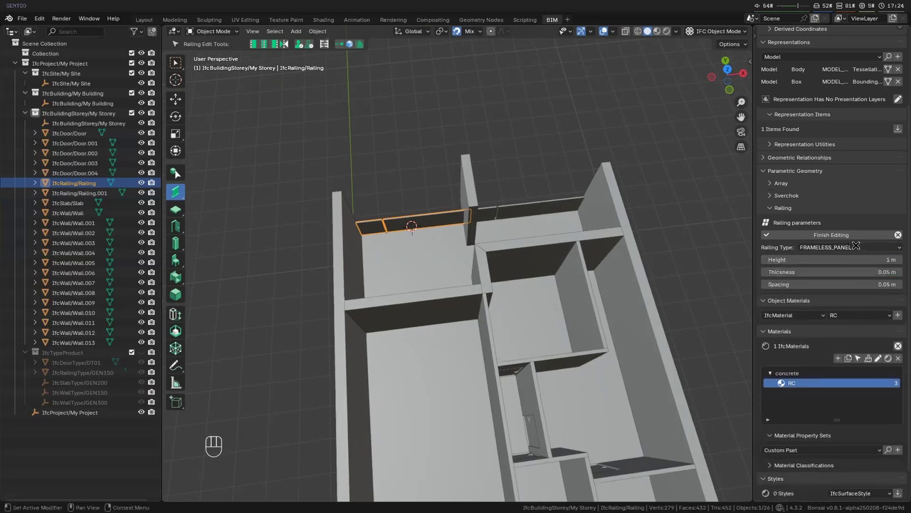
left_click(856, 247)
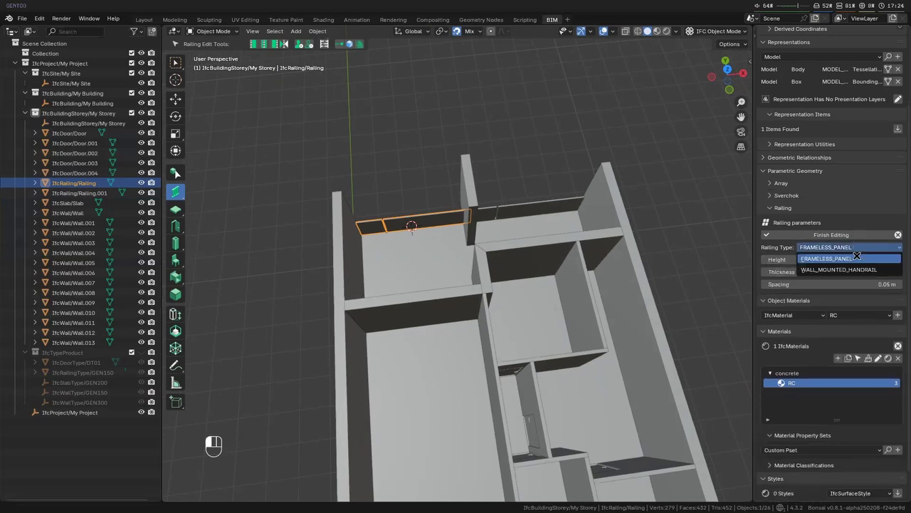
left_click(854, 269)
left_click(851, 238)
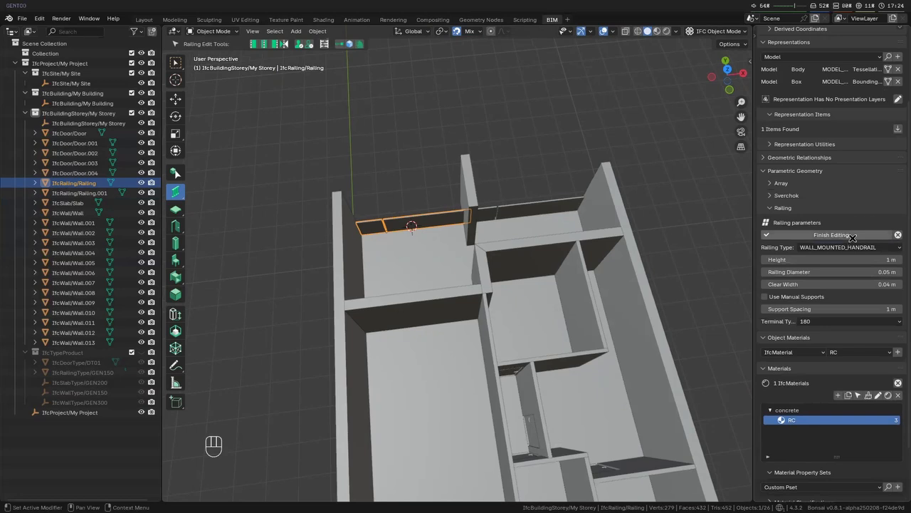
- Set the left balcony railing's type back to FRAMELESS_PANEL and finish editing
middle_click_drag(505, 309, 541, 306)
left_click(857, 223)
left_click(849, 247)
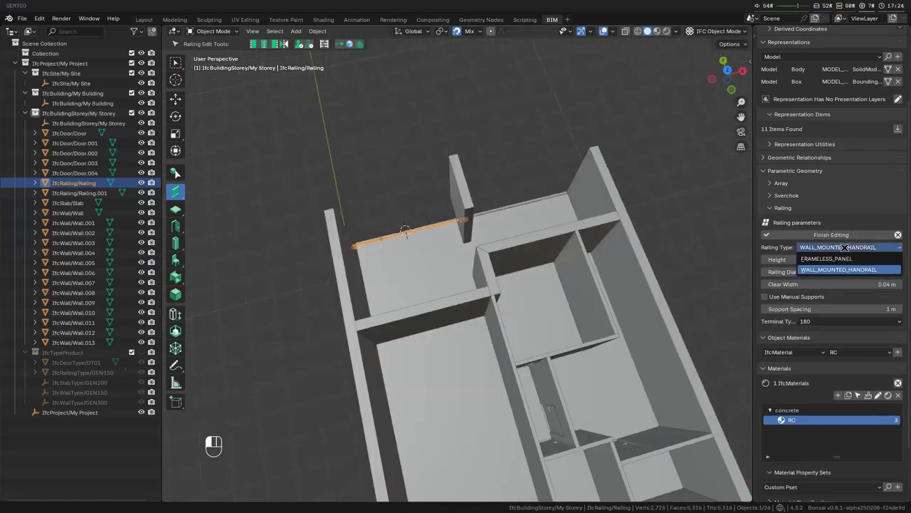
left_click(844, 258)
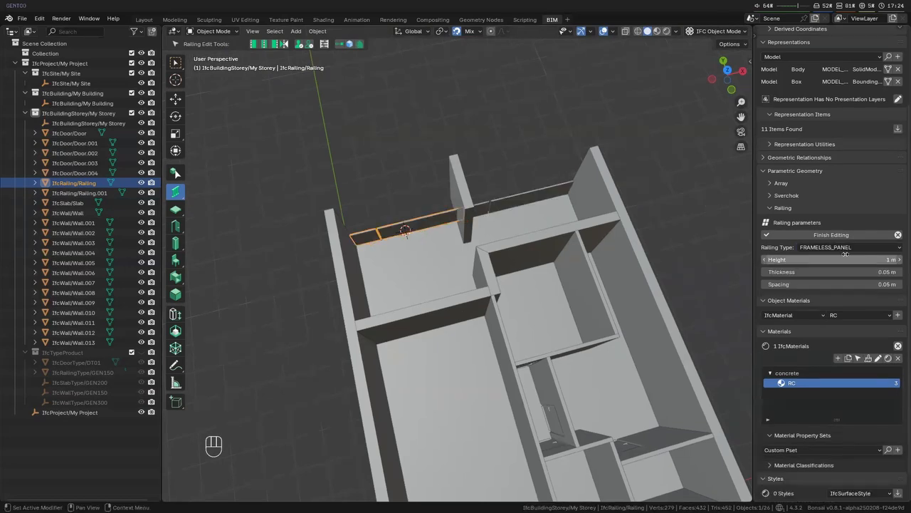
left_click(844, 247)
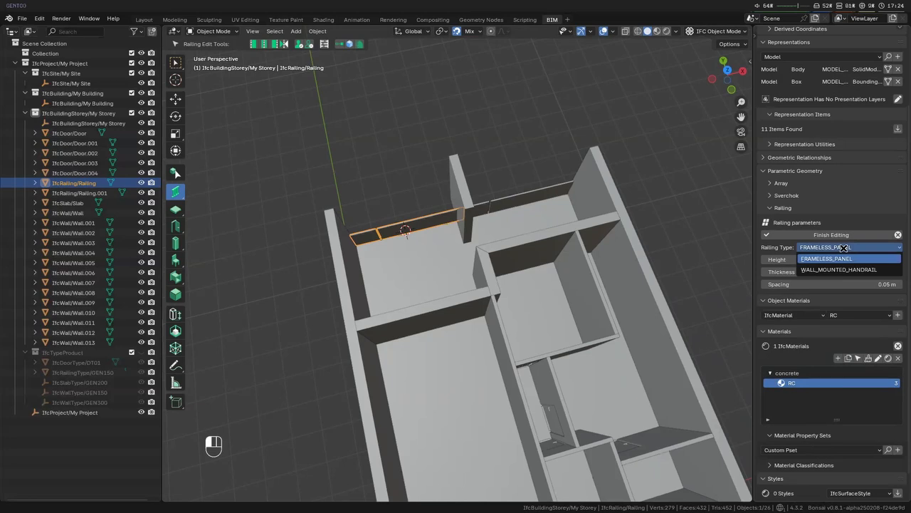
left_click(844, 248)
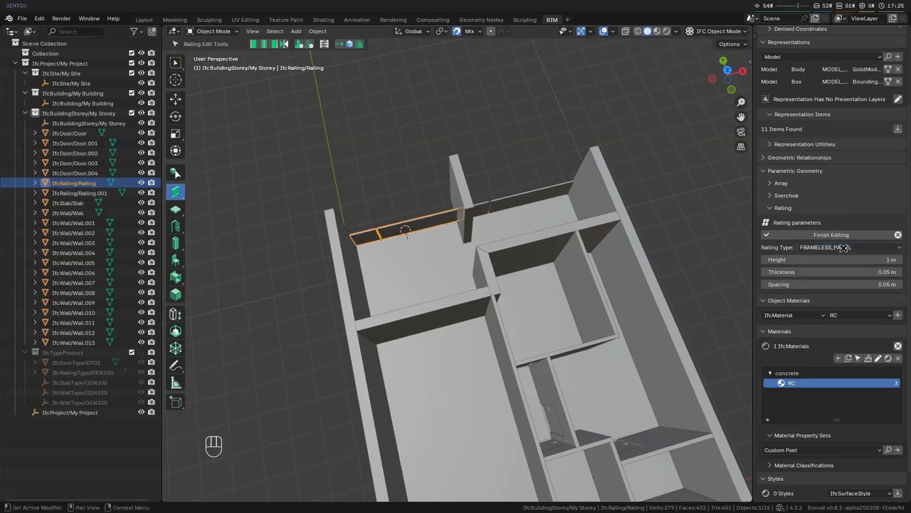
left_click(851, 235)
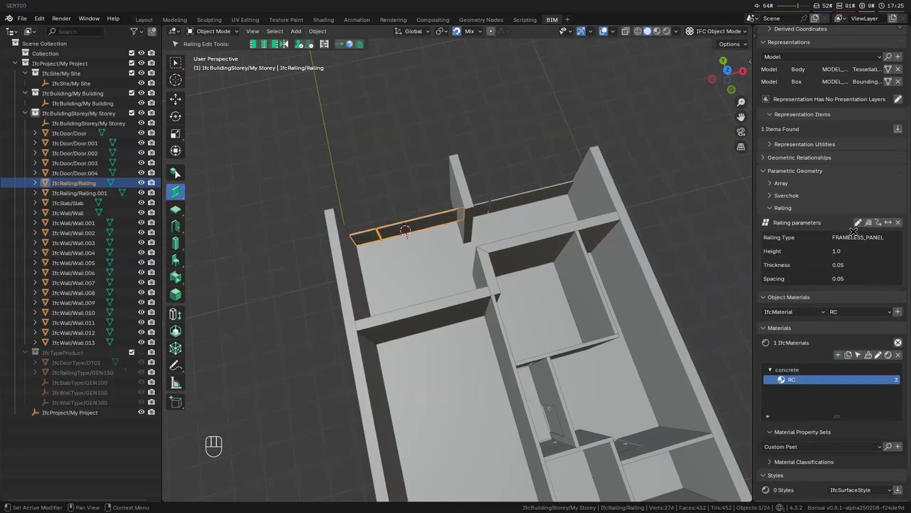
- Reopen the left railing's parameters for editing and examine the available railing types and the console output
left_click(857, 224)
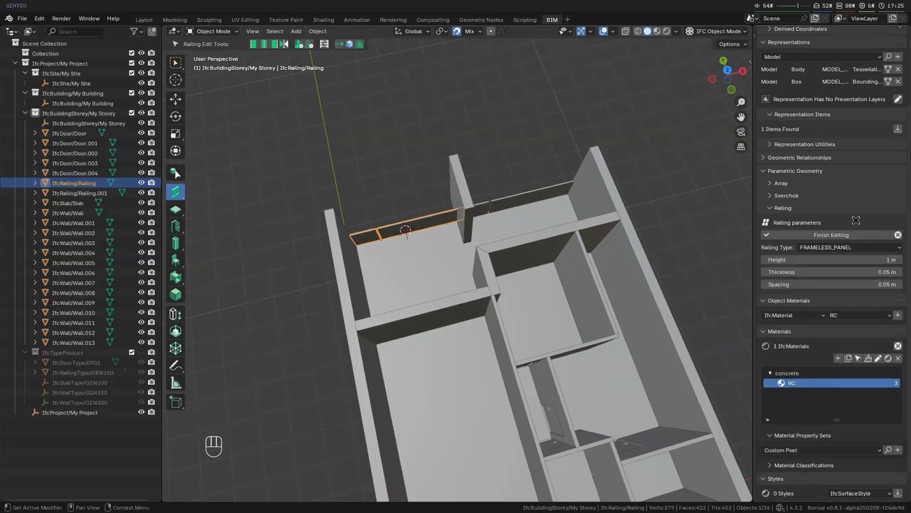
left_click(864, 247)
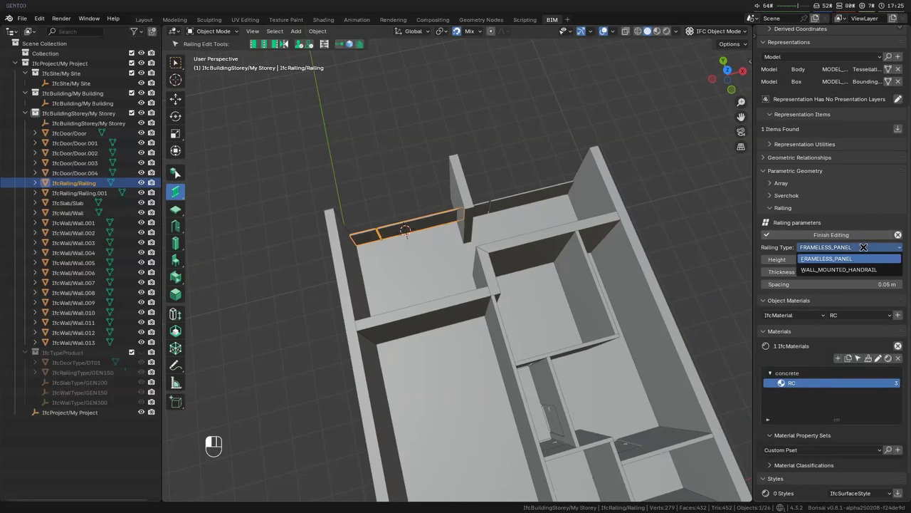
left_click(864, 247)
key("alt+Tab")
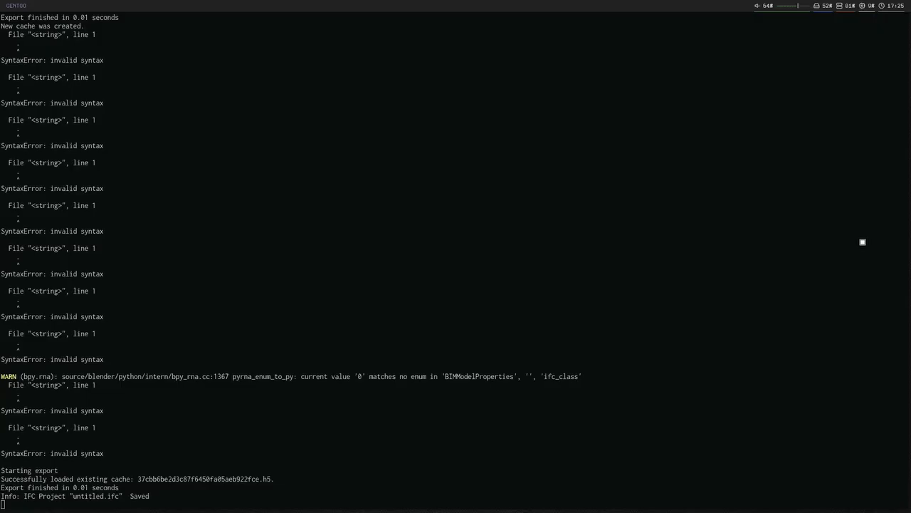
key("alt+Tab")
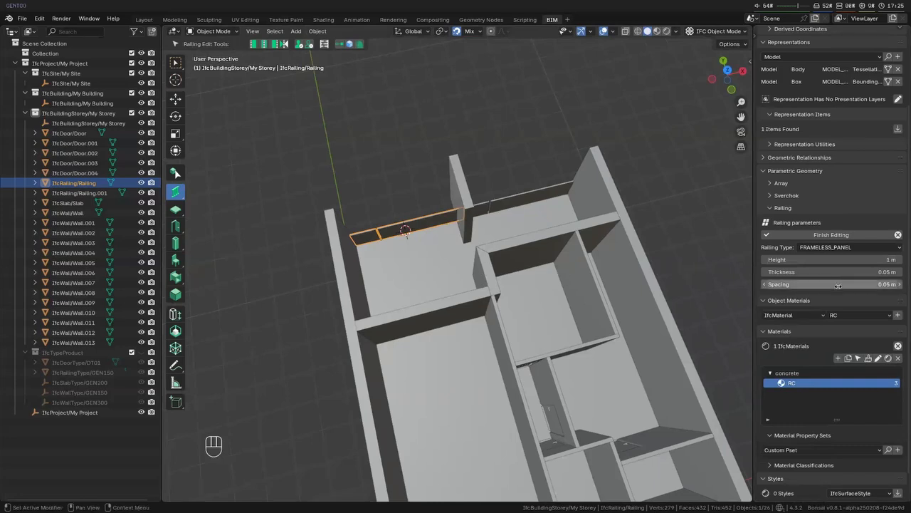
- Switch the left railing to WALL_MOUNTED_HANDRAIL with manual supports enabled and finish editing
left_click(851, 247)
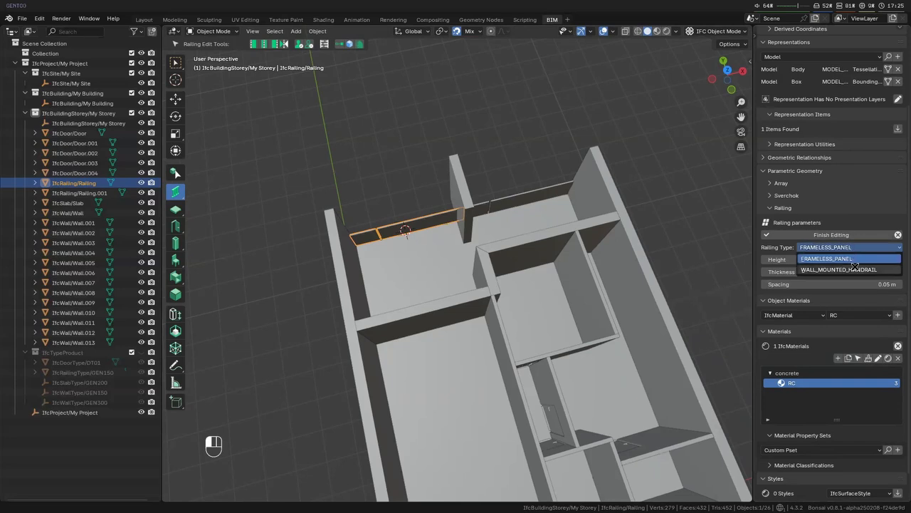
left_click(854, 269)
left_click(797, 296)
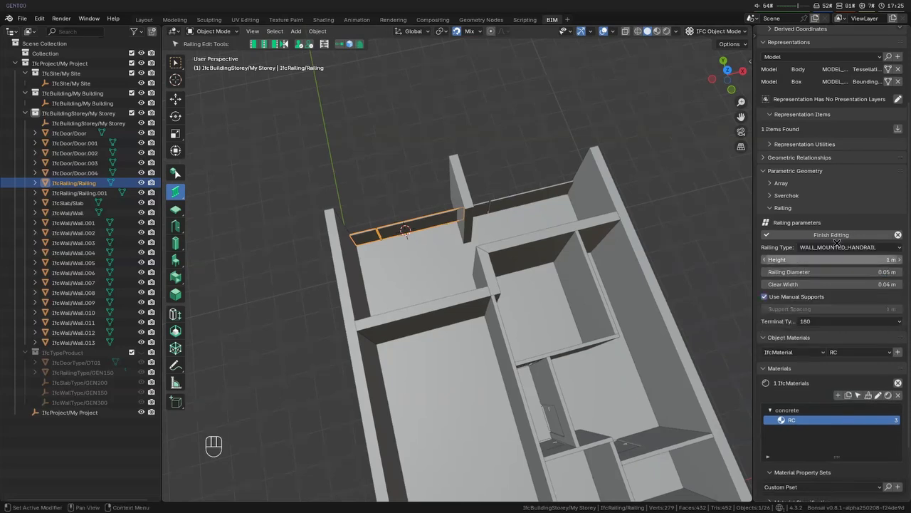
left_click(831, 235)
scroll(552, 277, "up", 6)
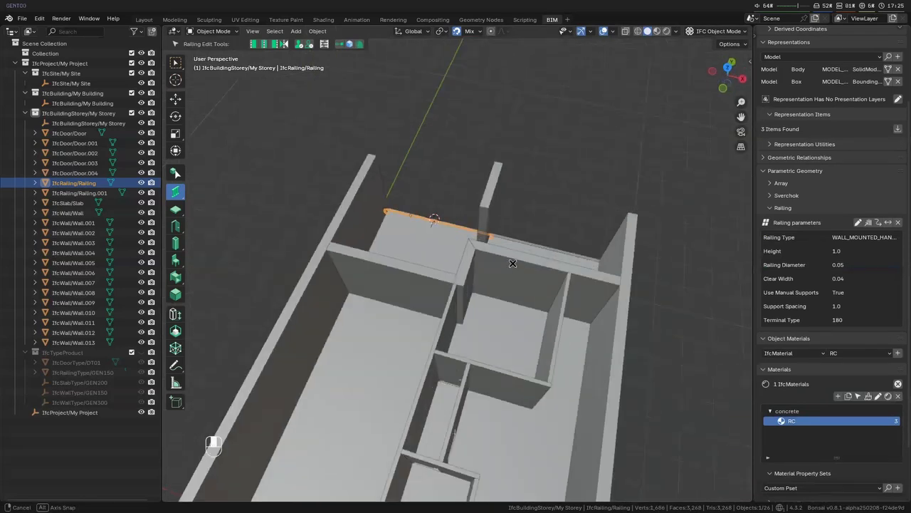
- Restore the FRAMELESS_PANEL type on the left balcony railing and apply the edit
left_click(858, 222)
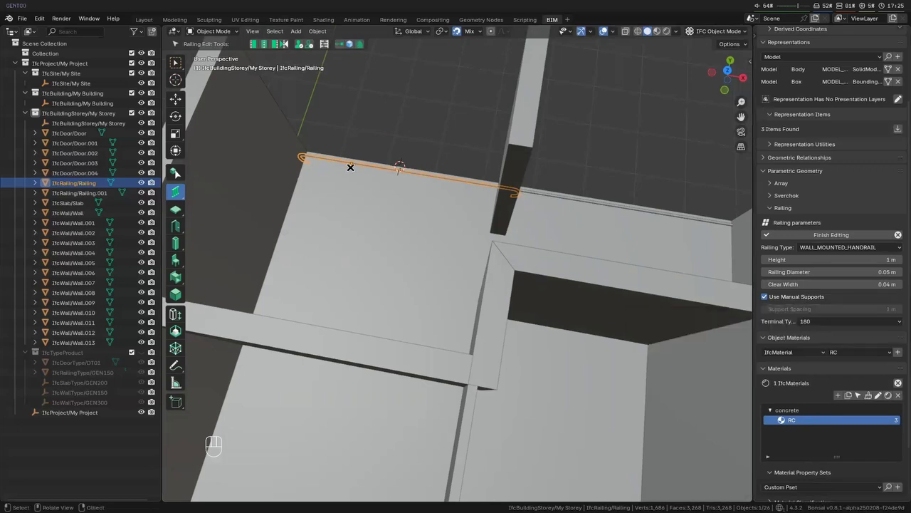
left_click(838, 247)
left_click(826, 258)
left_click(831, 234)
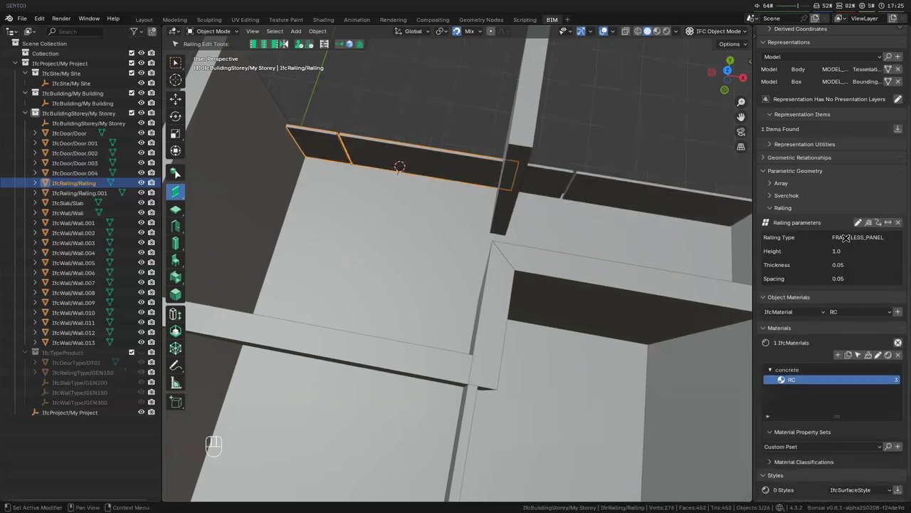
- Clear the selection and create a new door type named DT02 with the description "Sliding door"
scroll(497, 313, "down", 10)
key("KP_7")
scroll(417, 272, "up", 3)
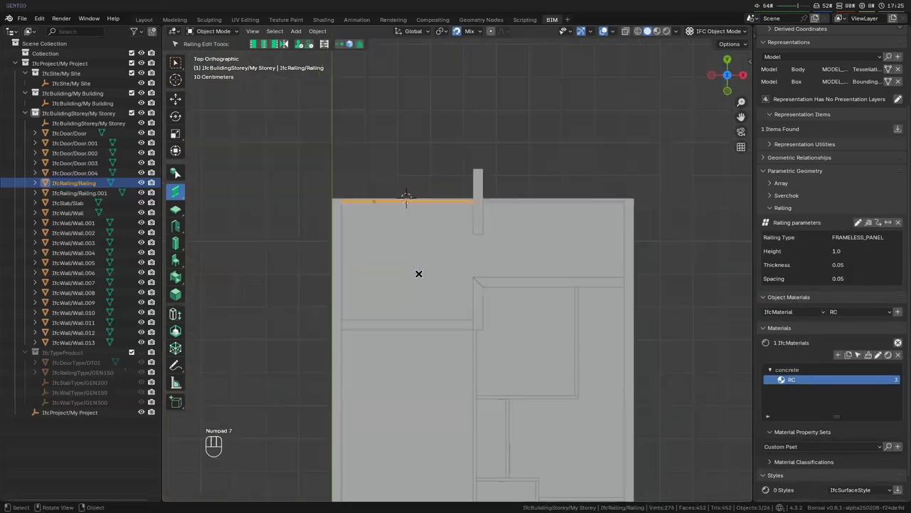
key("alt+a")
left_click(176, 225)
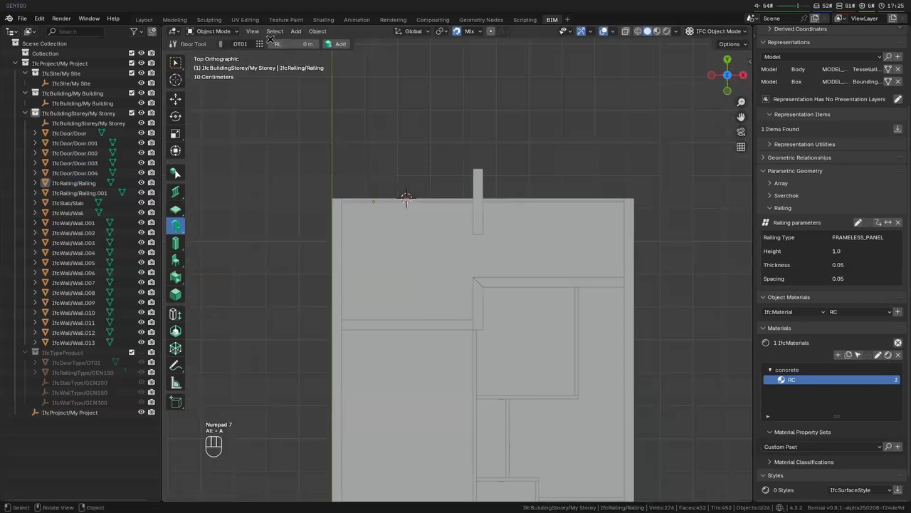
left_click(258, 42)
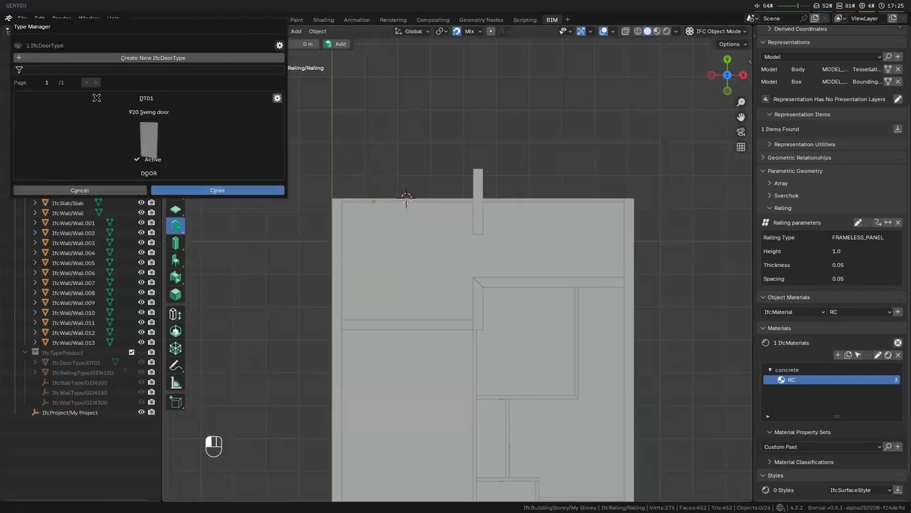
left_click(178, 57)
left_click(173, 60)
type("DT02")
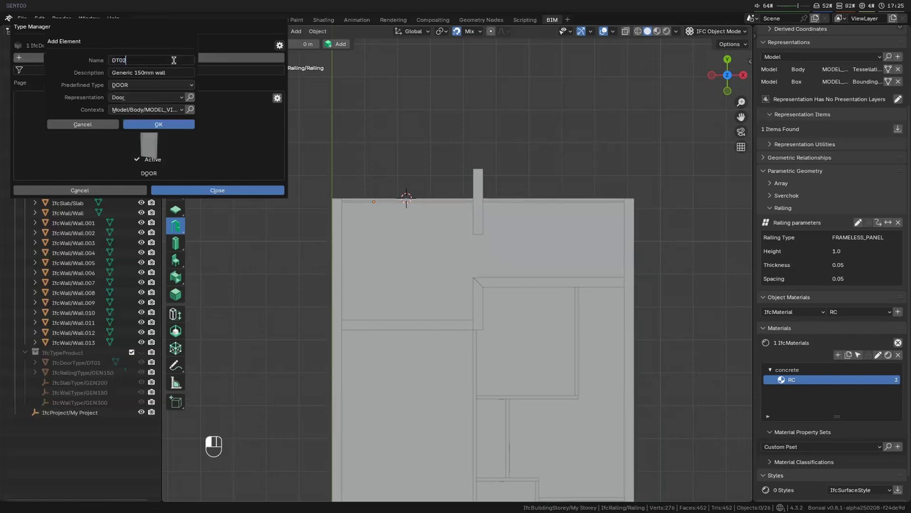
key("Return")
left_click(174, 68)
type("Sliding door")
key("Return")
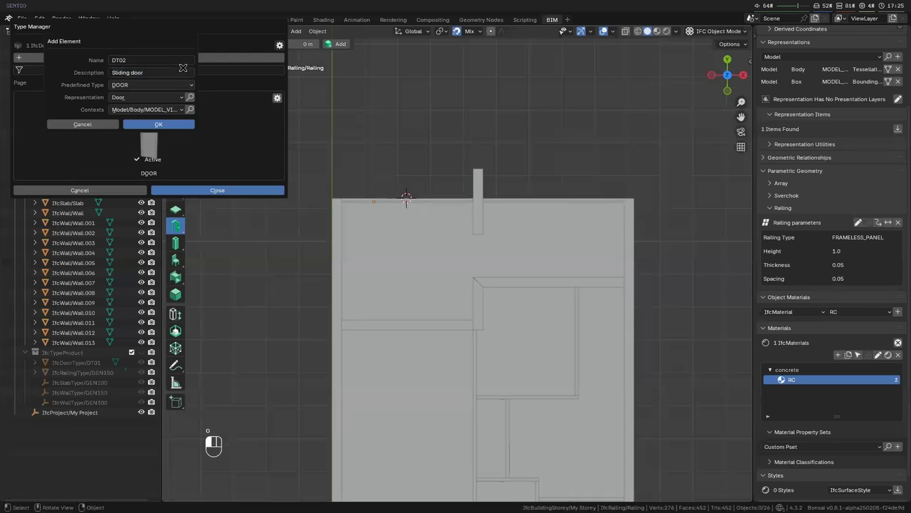
left_click(159, 123)
left_click(217, 190)
- Place a DT02 door in the wall between the large left room and the balcony
key("shift+a")
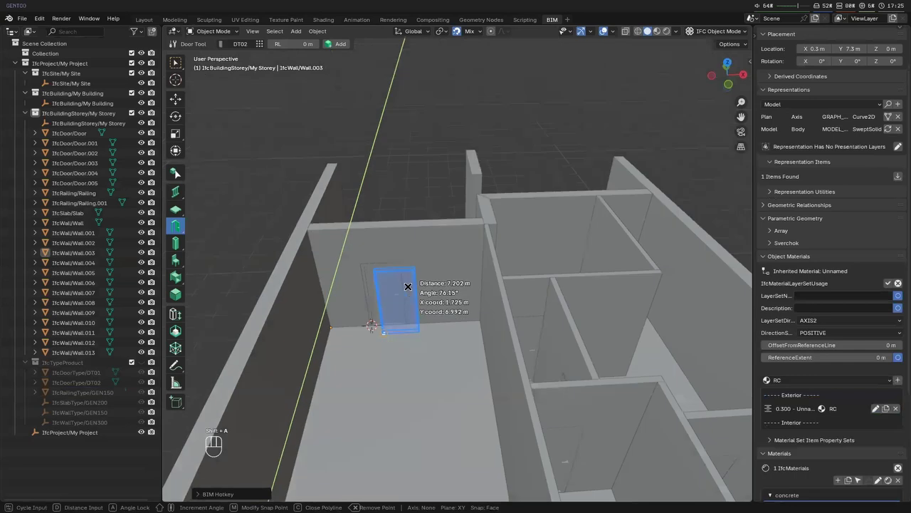
left_click(390, 293)
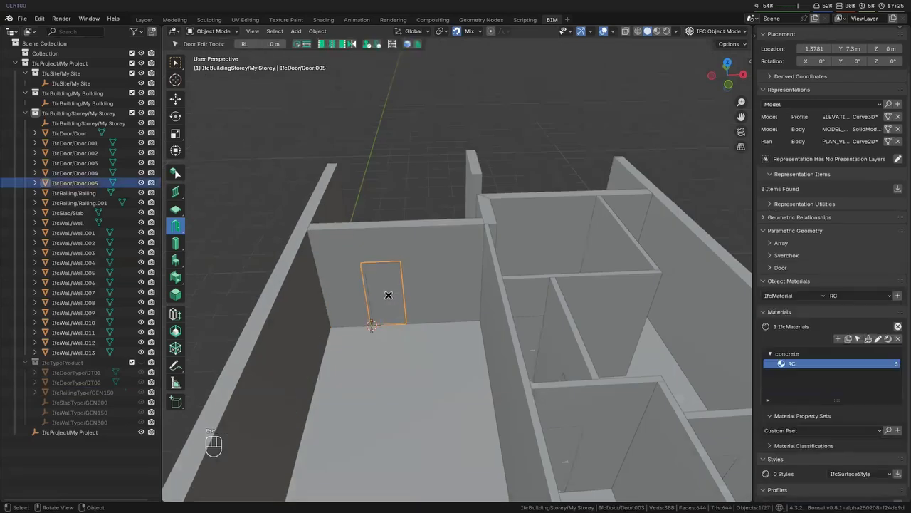
- Set the new balcony door's operation type to DOUBLE_DOOR_SLIDING and its overall width to 2 m
scroll(801, 64, "up", 3)
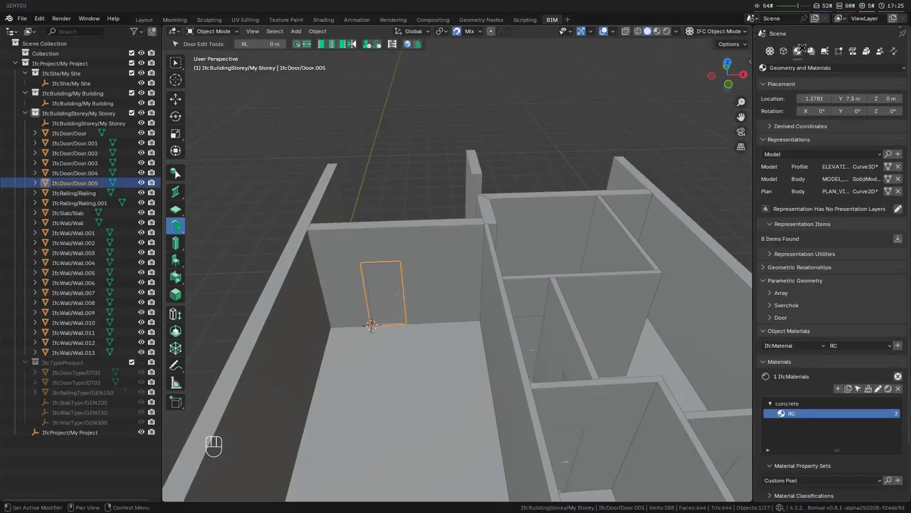
scroll(853, 326, "down", 2)
scroll(853, 326, "down", 3)
left_click(780, 157)
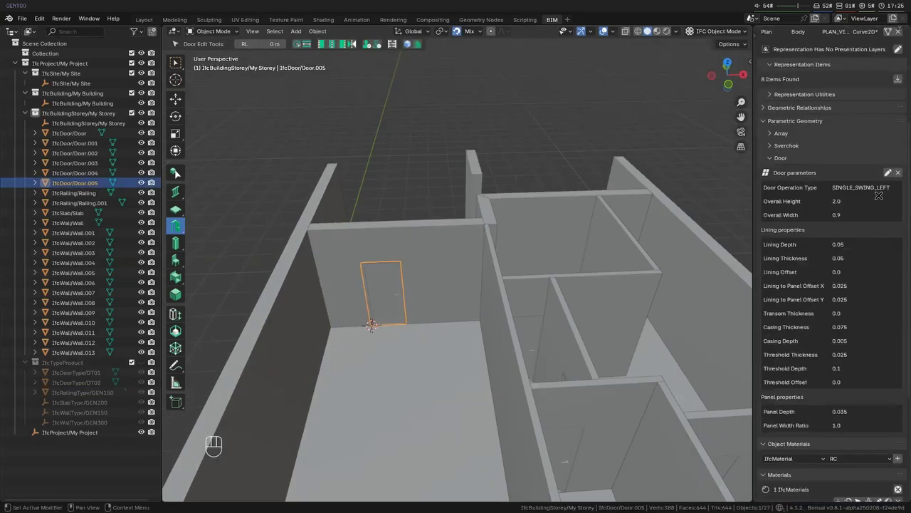
left_click(888, 173)
left_click(846, 197)
left_click(826, 285)
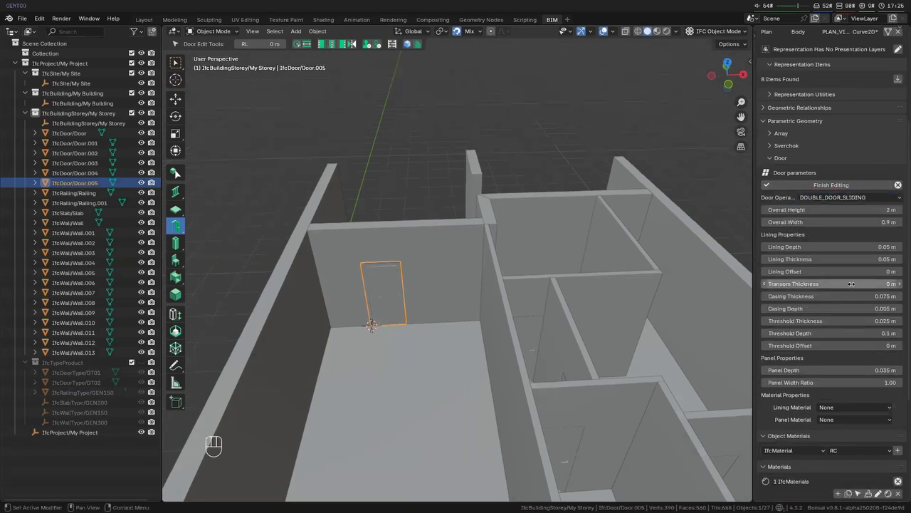
left_click(833, 222)
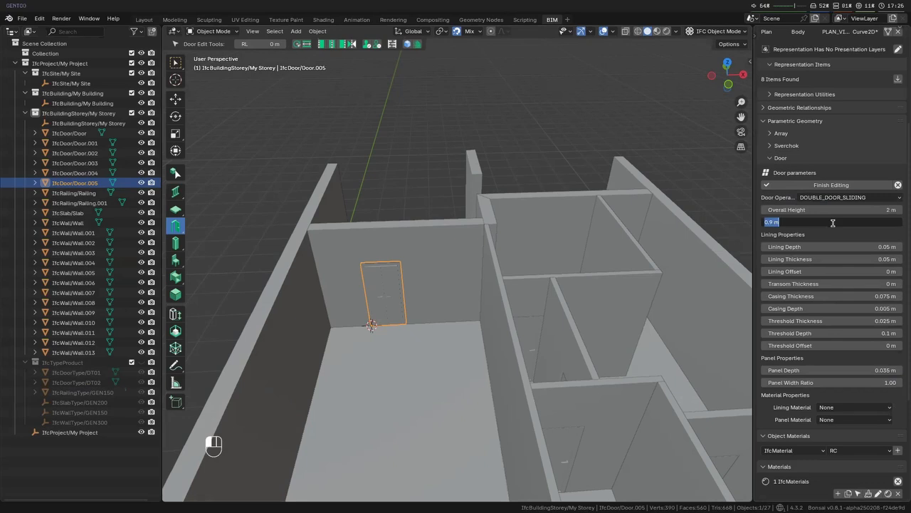
type("2")
key("Return")
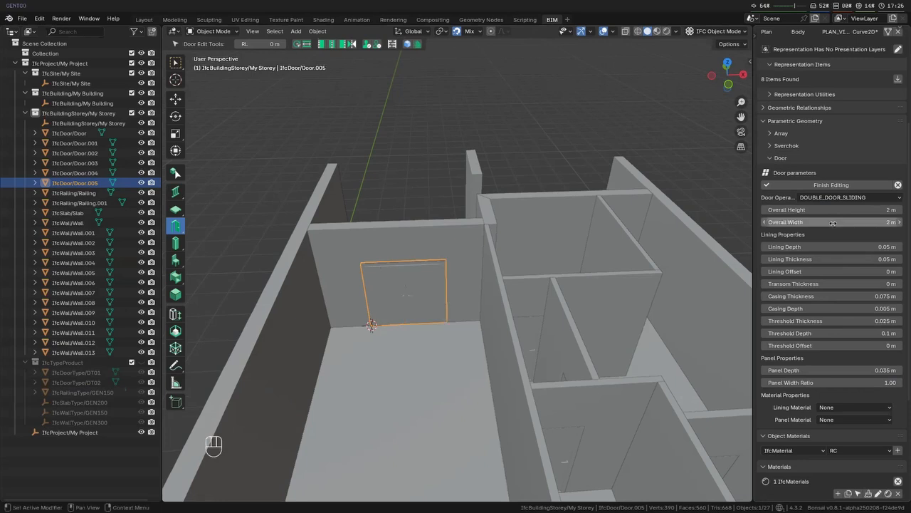
- Set the new balcony sliding door's overall width to 1.8 m
left_click(833, 221)
type("1")
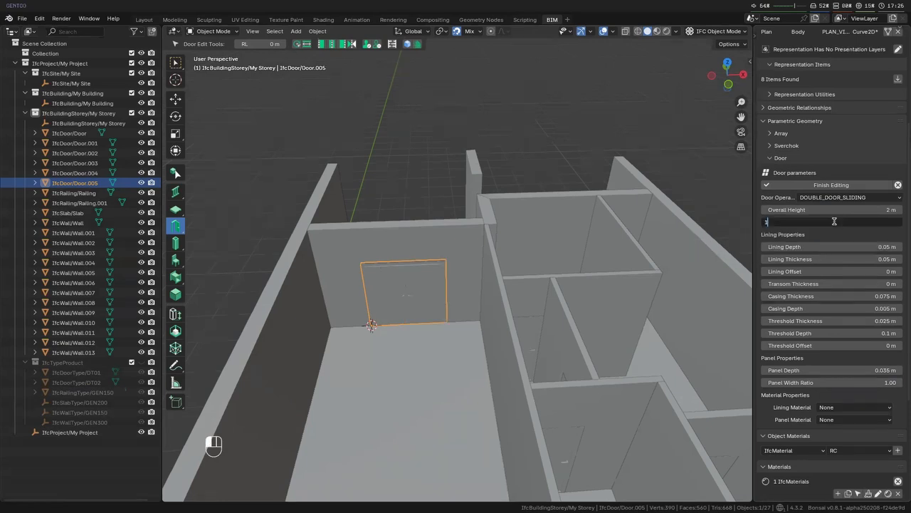
type(".8")
key("Return")
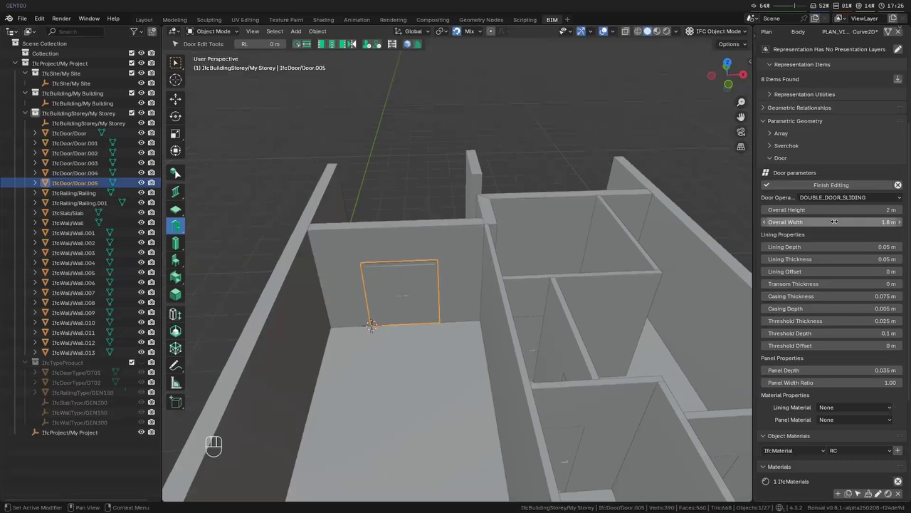
- Set the balcony door's overall height to 2.2 m and apply the parameter edit
left_click(835, 211)
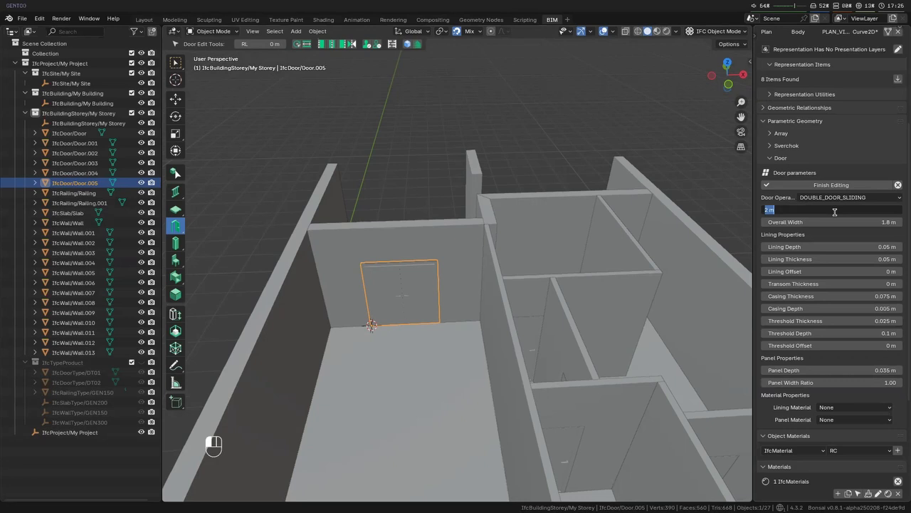
type("2.1")
key("Return")
left_click(835, 212)
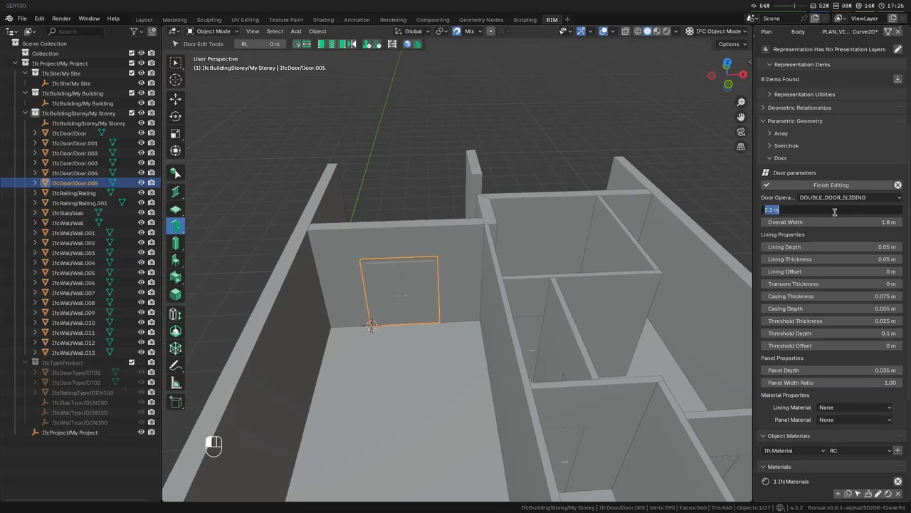
type("2.2")
key("Return")
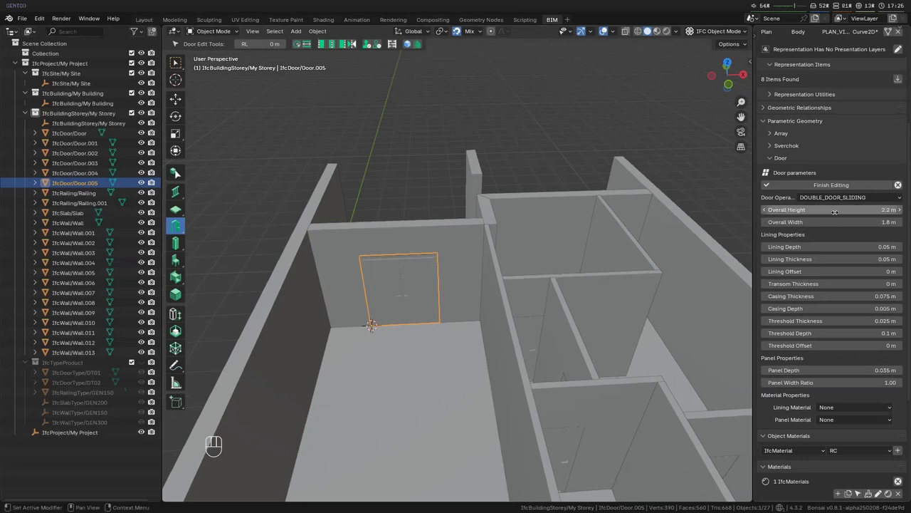
mouse_move(525, 321)
middle_mouse_down()
mouse_move(500, 336)
mouse_move(537, 309)
middle_mouse_up()
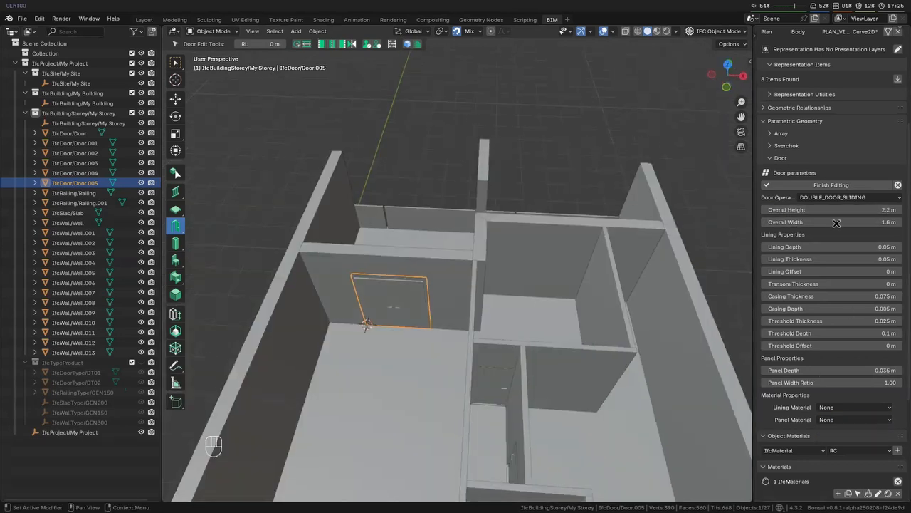
left_click(818, 185)
- Add a material named "glazing" in the category "glass" and expand that category
scroll(815, 213, "down", 5)
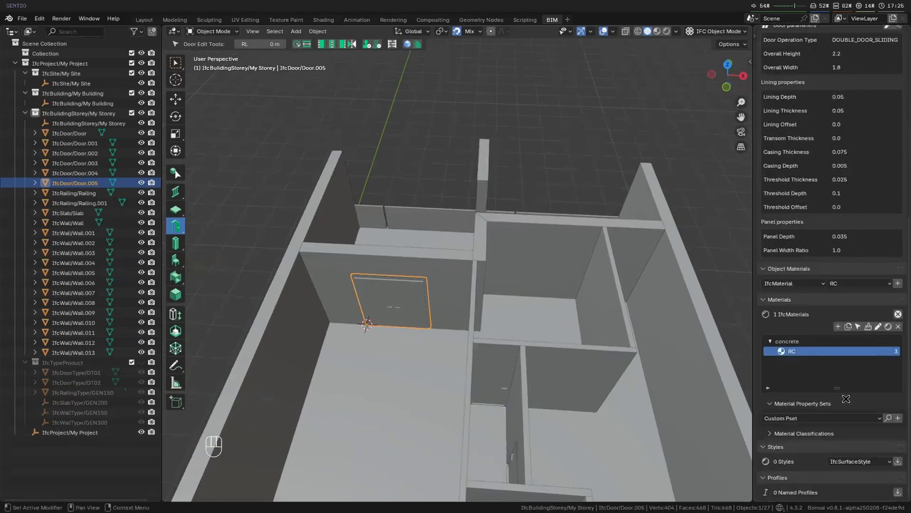
left_click(838, 326)
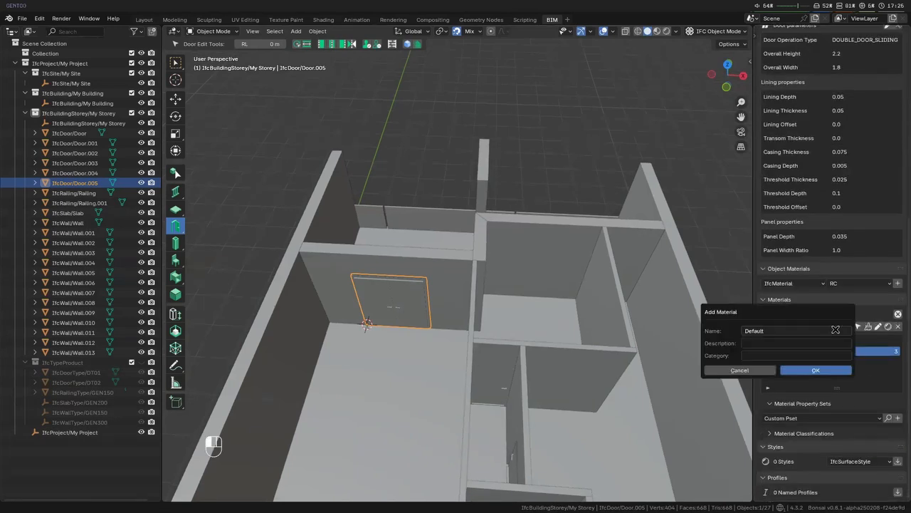
type("glass")
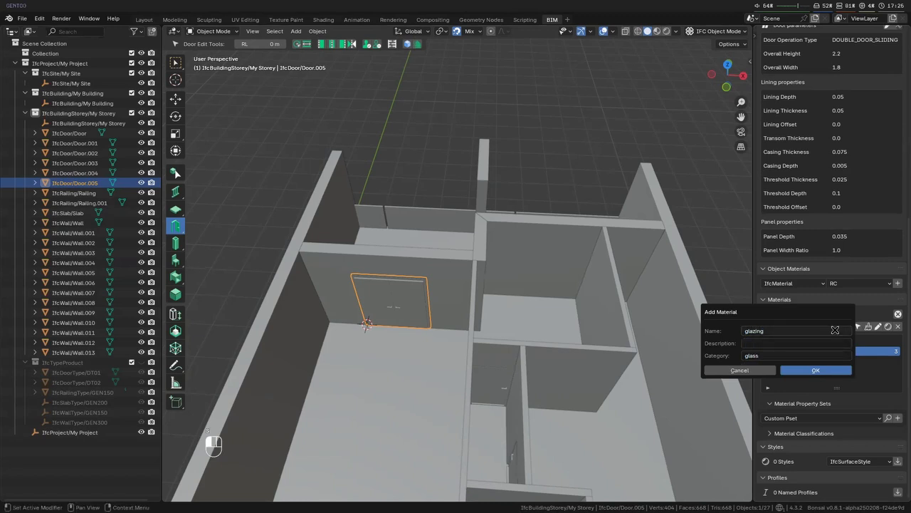
left_click(819, 369)
left_click(768, 363)
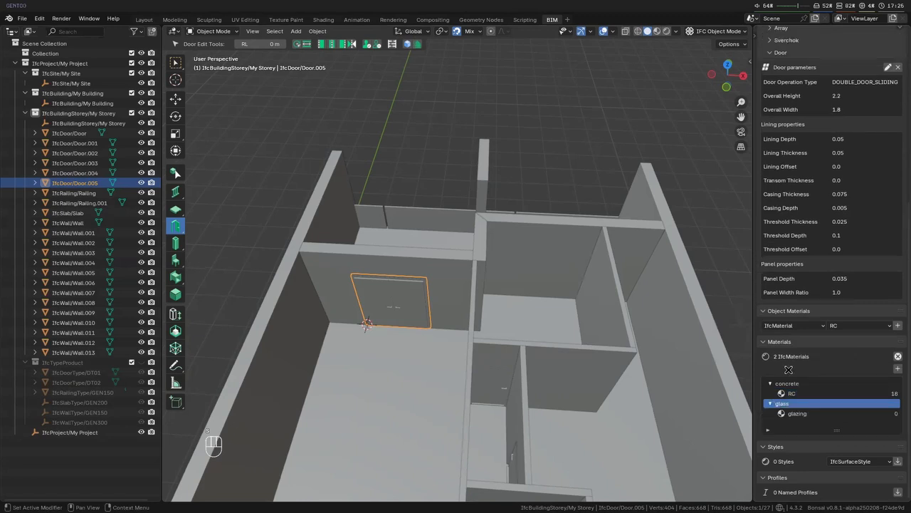
- Load the surface styles and start a new one named "glass"
scroll(900, 467, "down", 3)
left_click(899, 414)
scroll(853, 464, "down", 3)
left_click(835, 417)
type("glass")
key("Return")
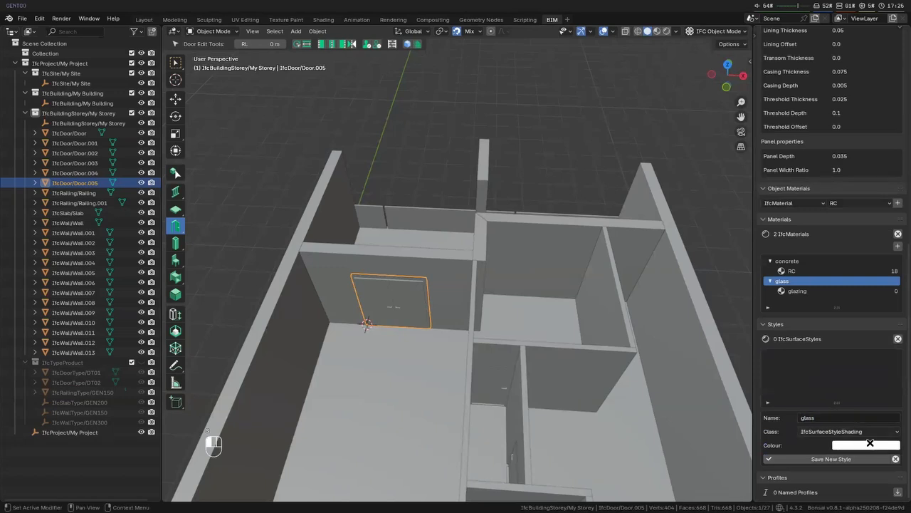
- Give the glass style the pale cyan colour #C4FFFF and save it with the class IfcSurfaceStyleShading
left_click(866, 446)
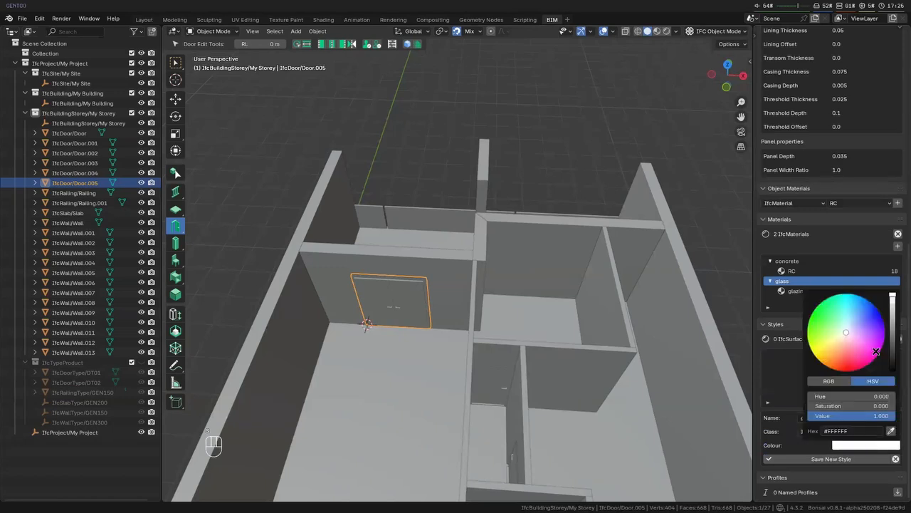
left_click(853, 445)
left_click(820, 431)
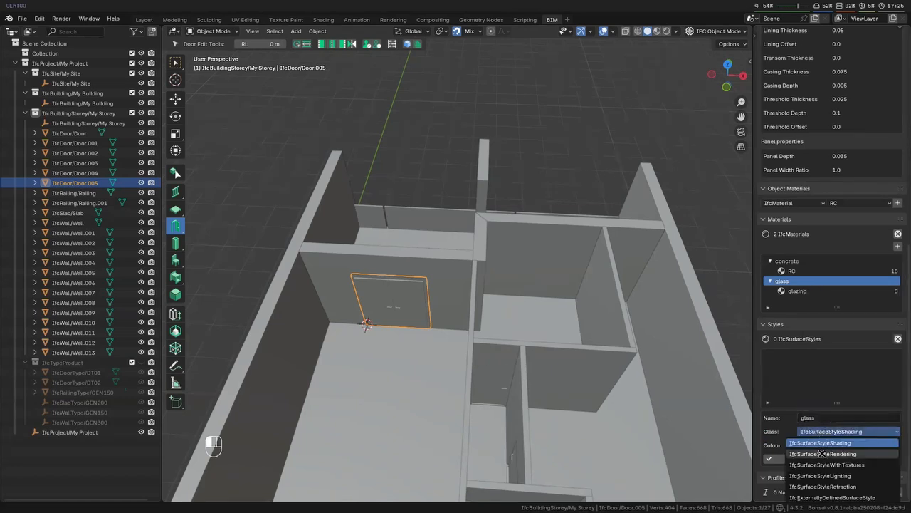
left_click(823, 453)
left_click(827, 433)
left_click(827, 443)
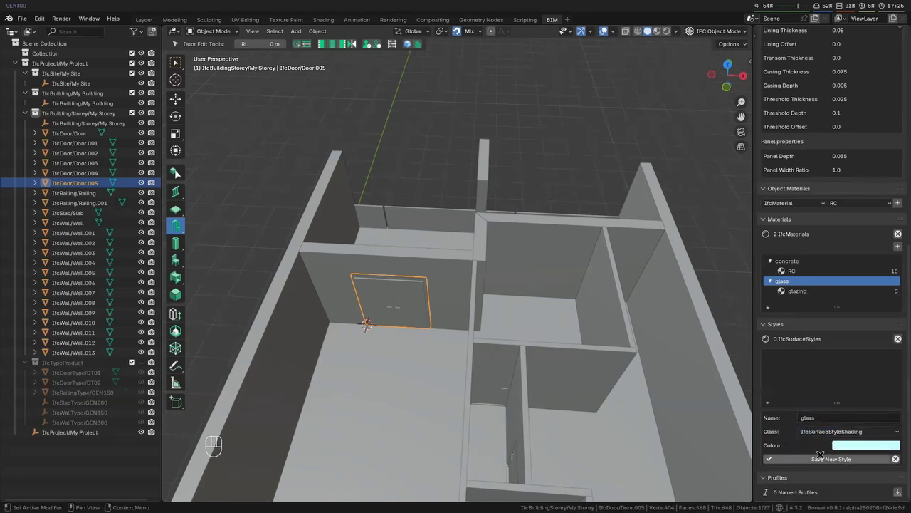
left_click(816, 459)
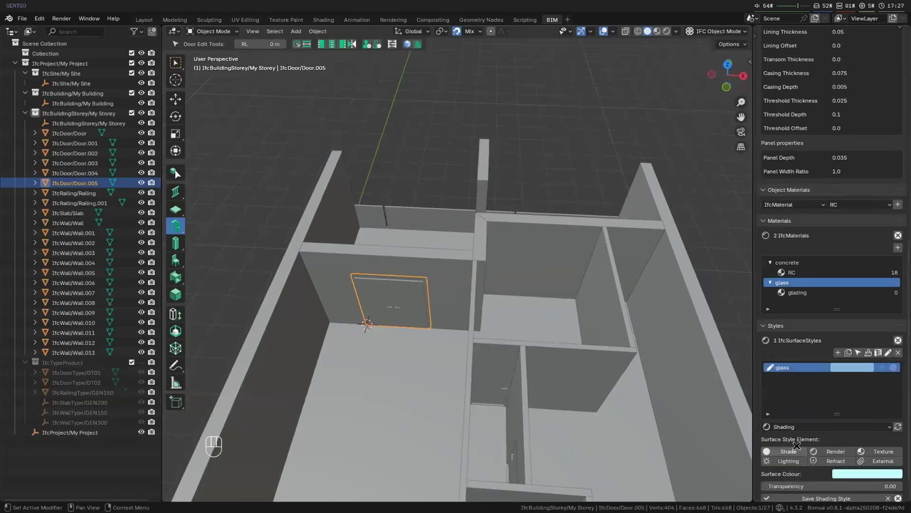
- Set the glass style's shading transparency to 0.5 and save the shading
scroll(802, 440, "down", 2)
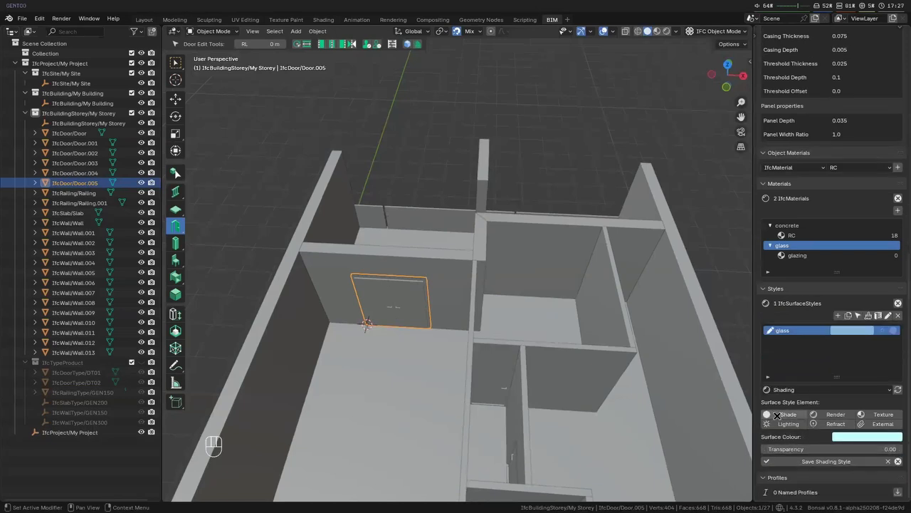
left_click(838, 314)
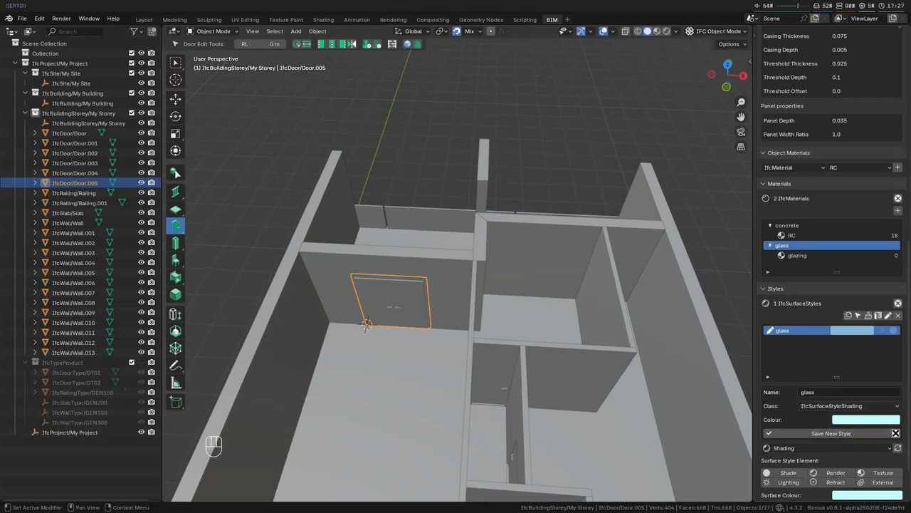
left_click(896, 433)
left_click(814, 449)
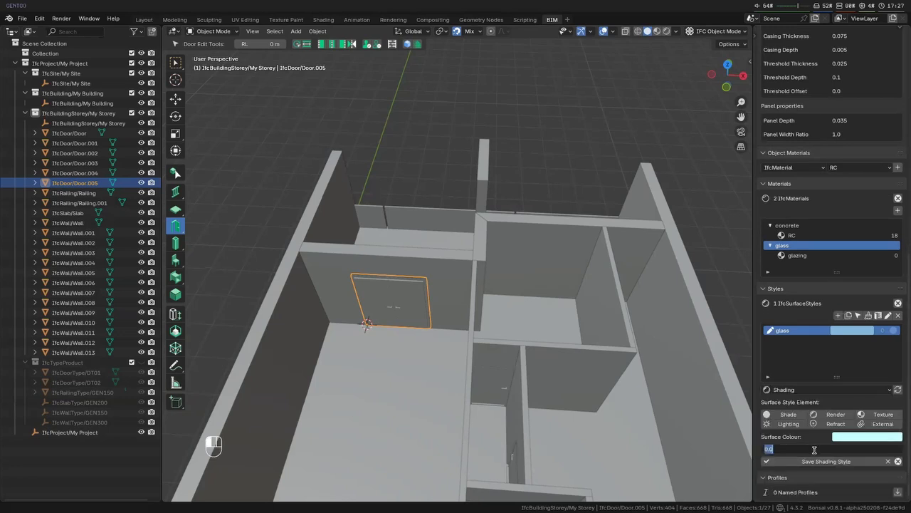
type("0.5")
key("Return")
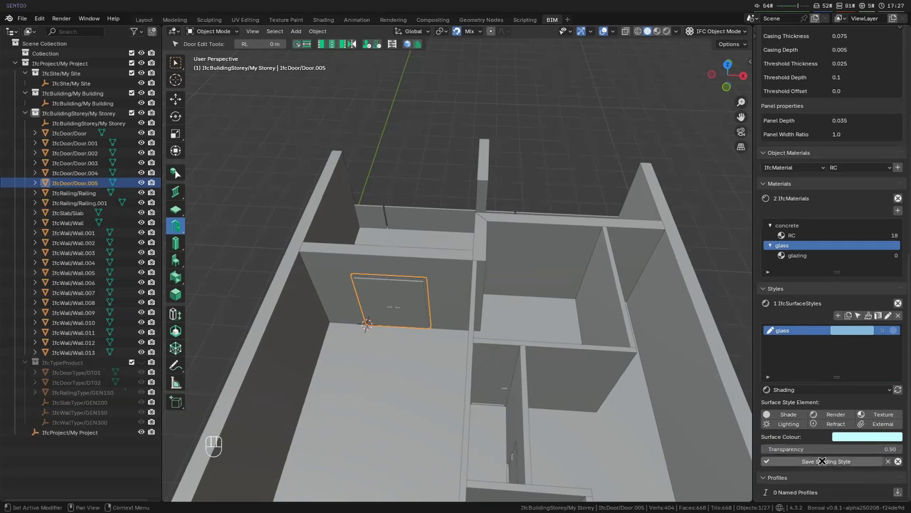
left_click(822, 461)
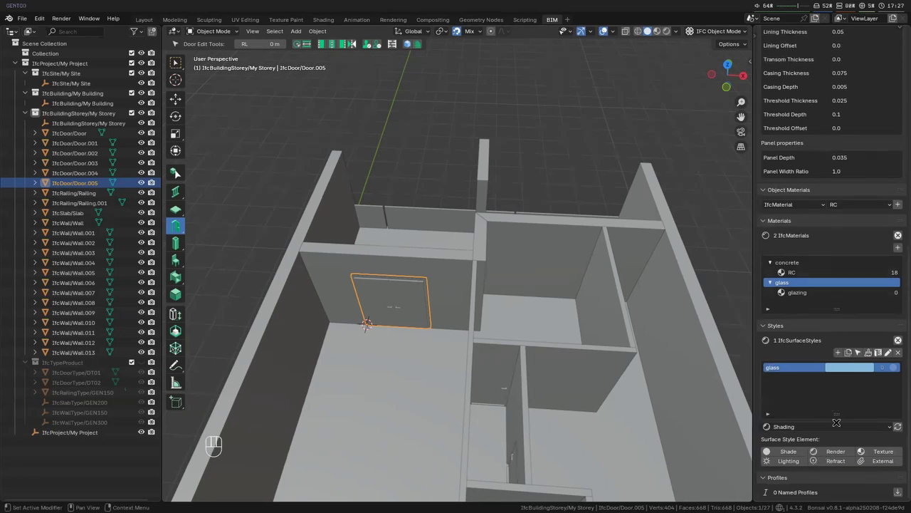
- Create and save a surface style named "bronze" with a brown colour and the class IfcSurfaceStyleShading
left_click(838, 355)
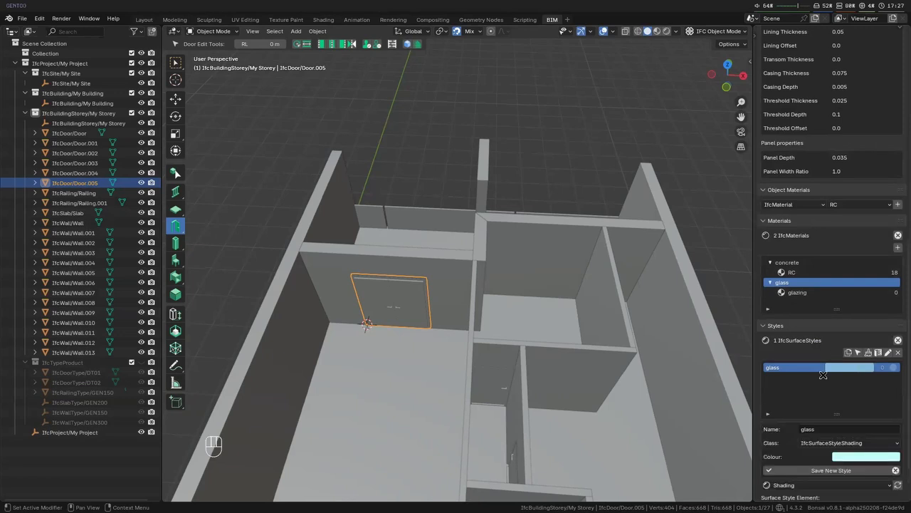
left_click(841, 429)
type("e")
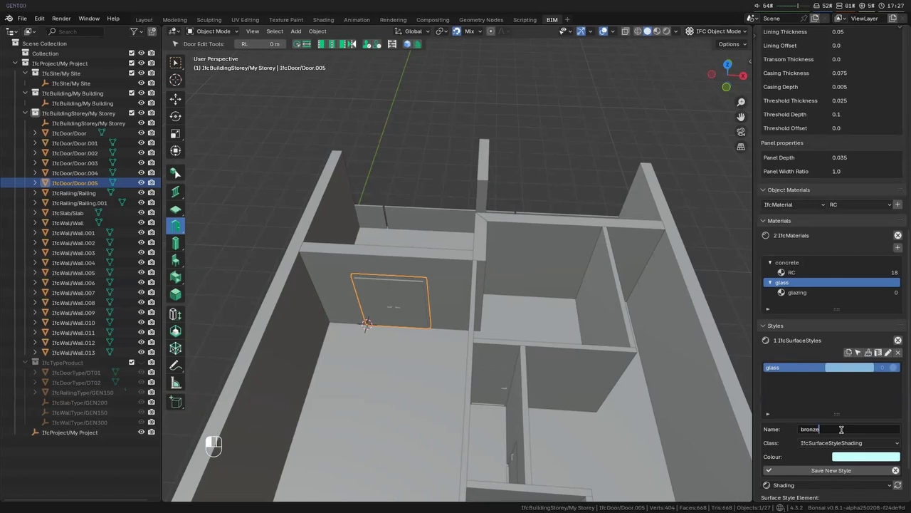
key("Return")
left_click(855, 456)
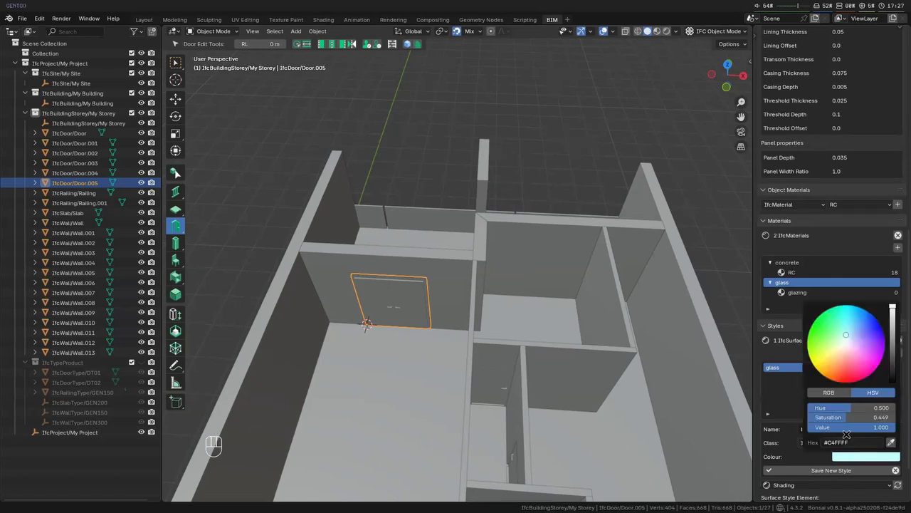
mouse_move(836, 363)
left_mouse_down()
mouse_move(856, 356)
mouse_move(831, 358)
left_mouse_up()
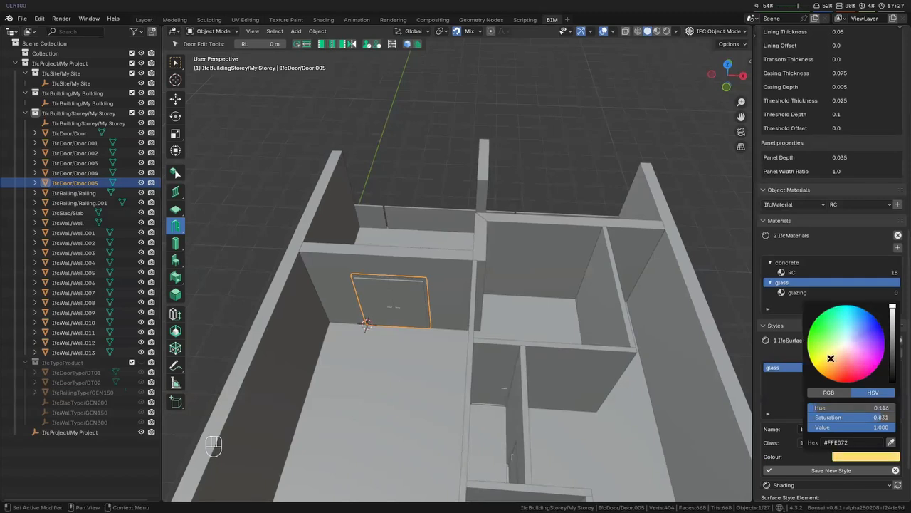
left_click(894, 342)
left_click(836, 362)
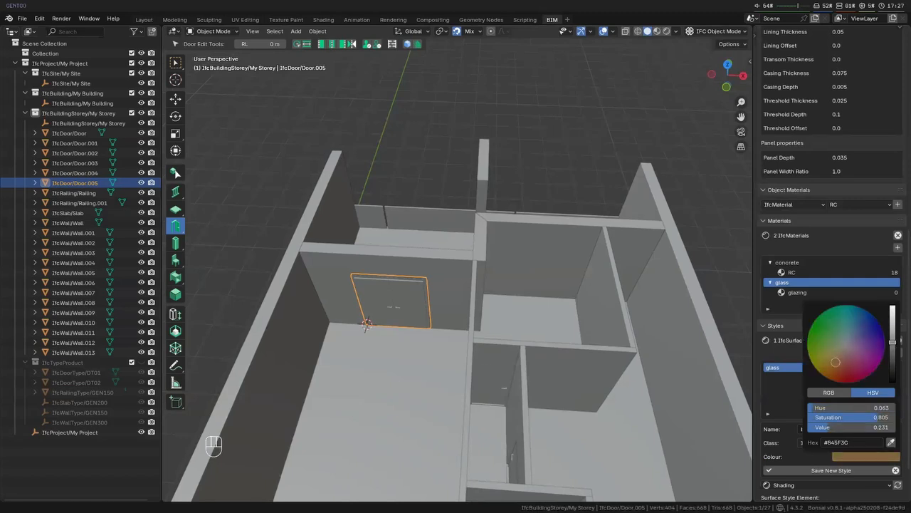
left_click(835, 470)
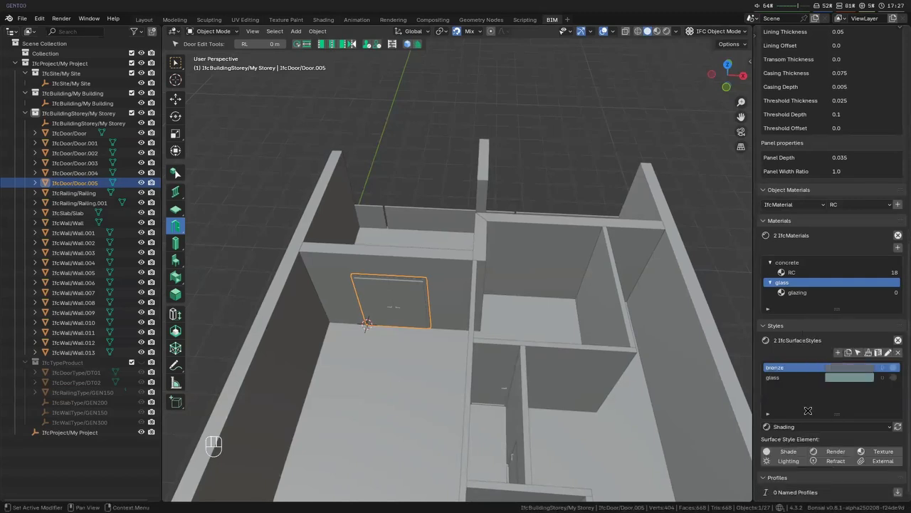
- Add a material named "aluminium" in the category "aluminium" and expand that category
left_click(801, 294)
left_click(814, 281)
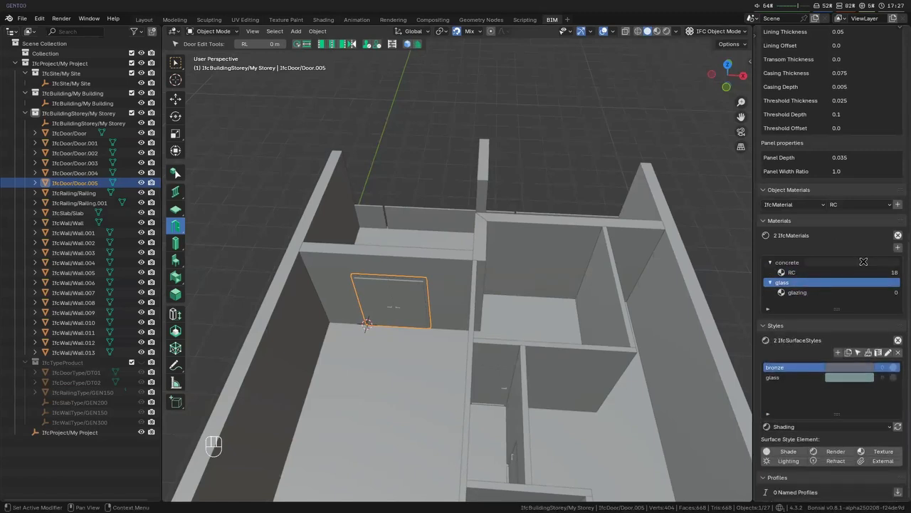
left_click(898, 248)
type("alumi")
key("Tab")
type("aluminium")
key("Return")
left_click(867, 293)
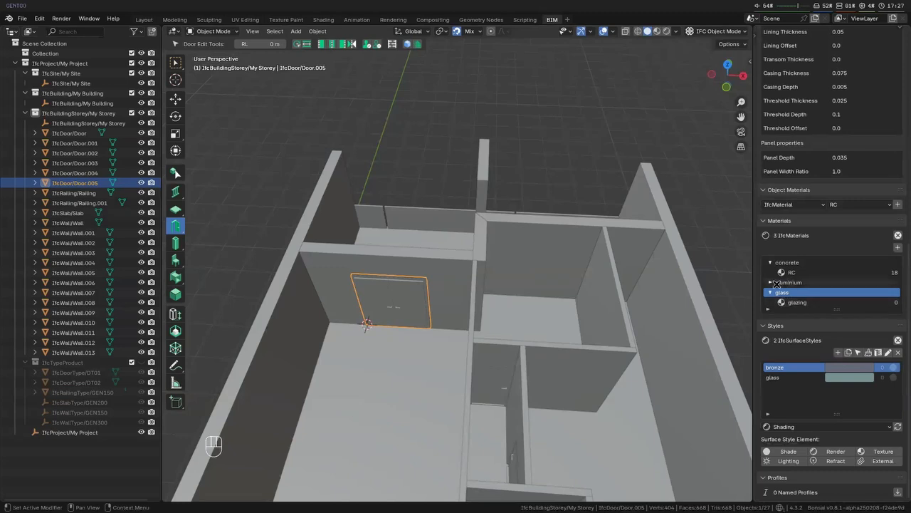
left_click(771, 282)
- Assign the bronze surface style to the aluminium material
left_click(780, 282)
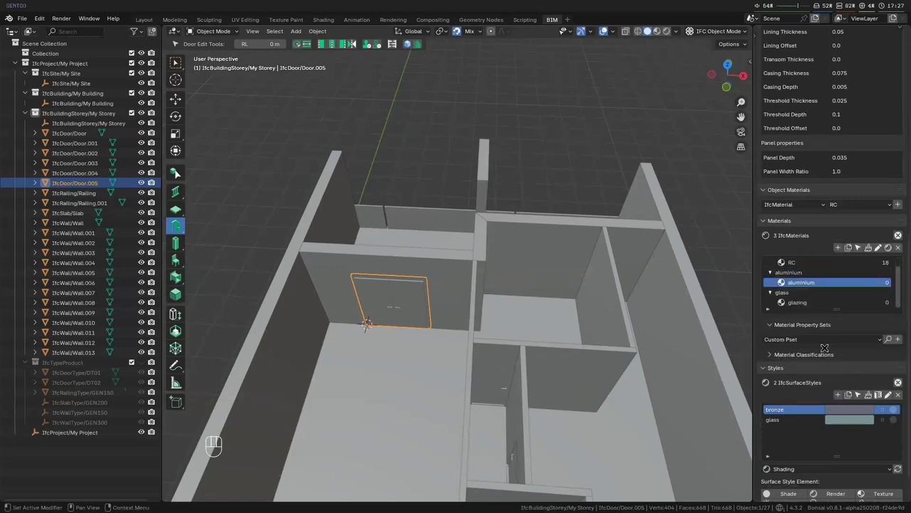
left_click(887, 247)
left_click(856, 261)
left_click(850, 295)
left_click(843, 274)
- Assign the glass surface style to the glazing material
left_click(819, 302)
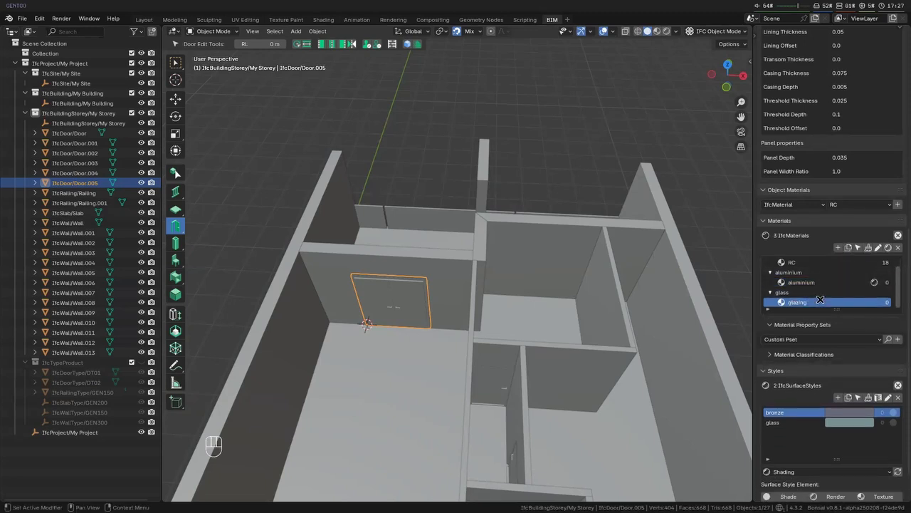
left_click(889, 246)
left_click(865, 260)
left_click(855, 285)
left_click(856, 270)
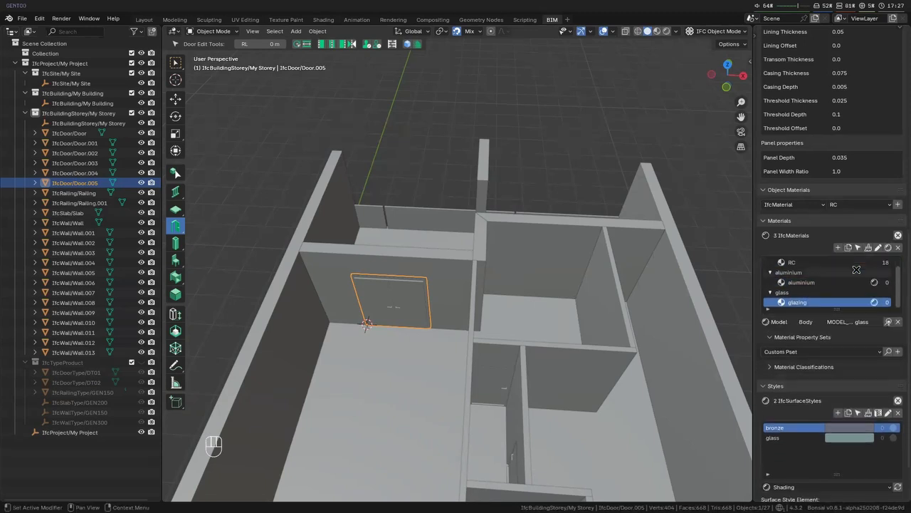
- Set the balcony door's lining material to aluminium and its panel material to glazing, and apply the edit
scroll(857, 269, "up", 10)
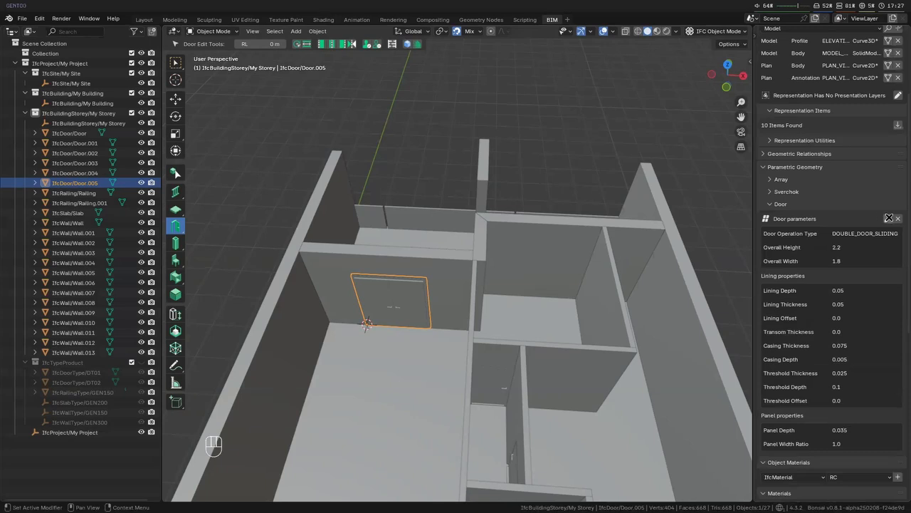
left_click(888, 218)
scroll(847, 335, "down", 4)
left_click(848, 337)
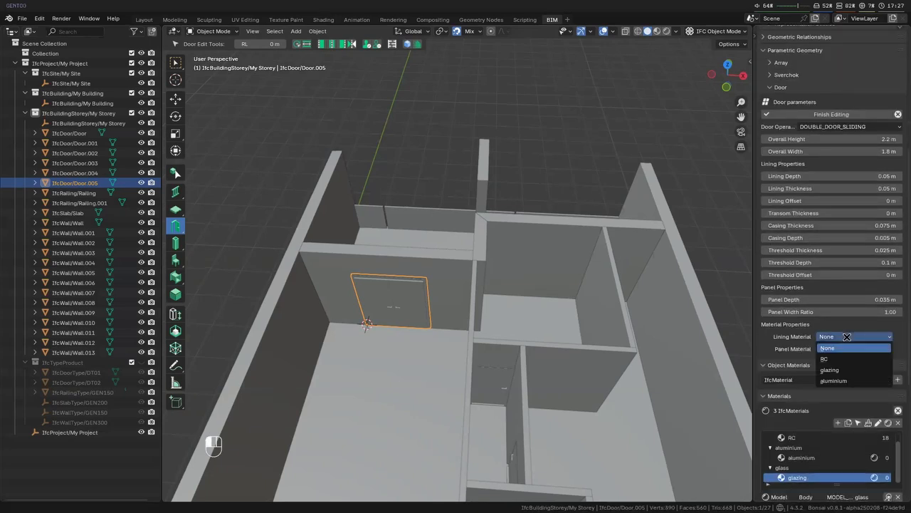
left_click(834, 381)
left_click(855, 349)
left_click(832, 382)
left_click(878, 118)
- Clear the selection and examine the glazed balcony door and the rooms around it
middle_click_drag(513, 315, 533, 353)
scroll(358, 297, "up", 6)
key("alt+a")
scroll(417, 330, "down", 4)
scroll(570, 358, "down", 5)
scroll(586, 385, "up", 4)
scroll(590, 378, "down", 2)
- Select the long interior wall of the room with the glazed balcony door and place the 3D cursor on its face
left_click(539, 360)
scroll(551, 376, "up", 2)
right_click_drag(510, 339, 487, 328, "shift")
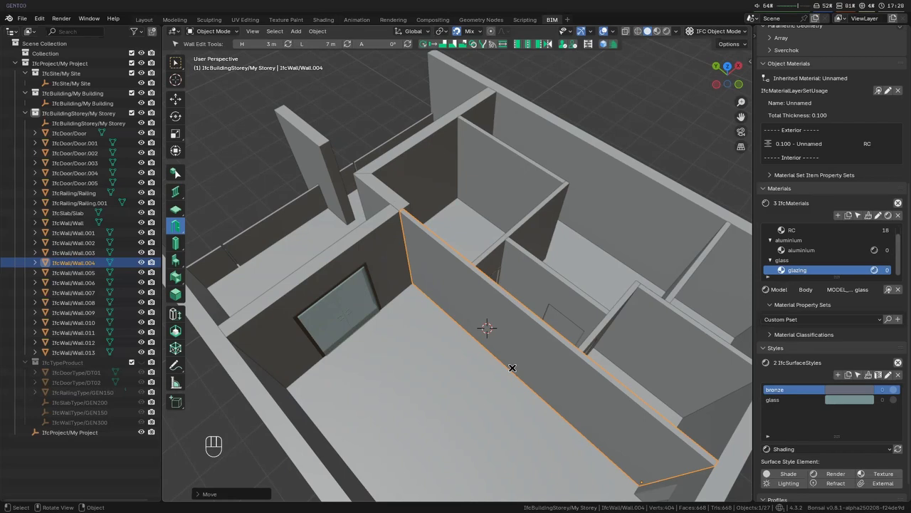
scroll(518, 344, "up", 3)
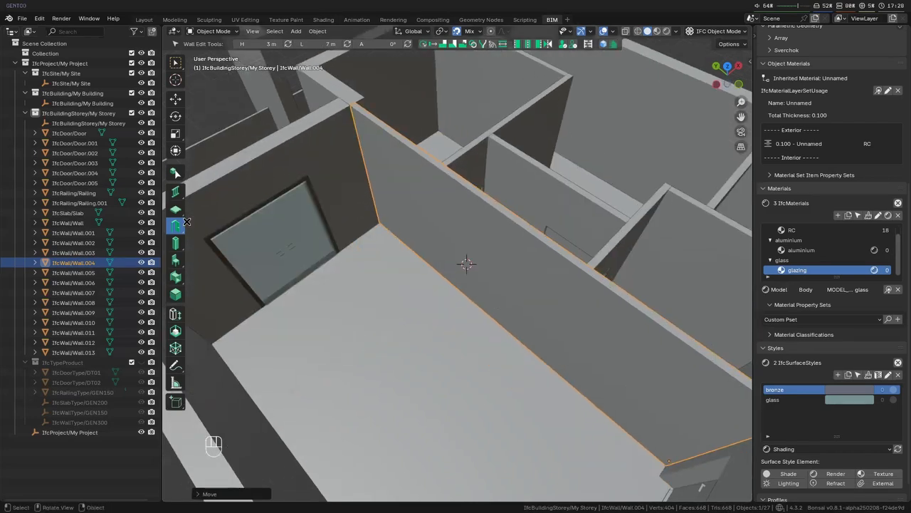
key("w")
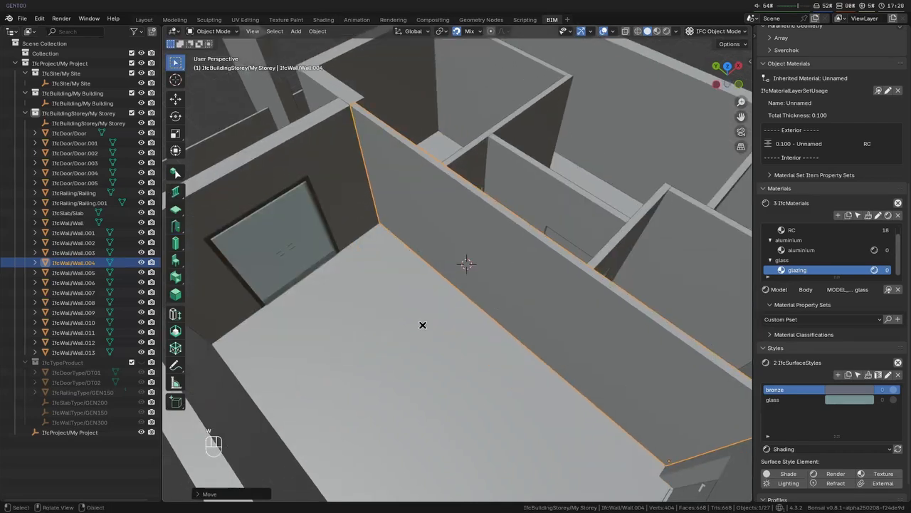
middle_click_drag(496, 307, 475, 291)
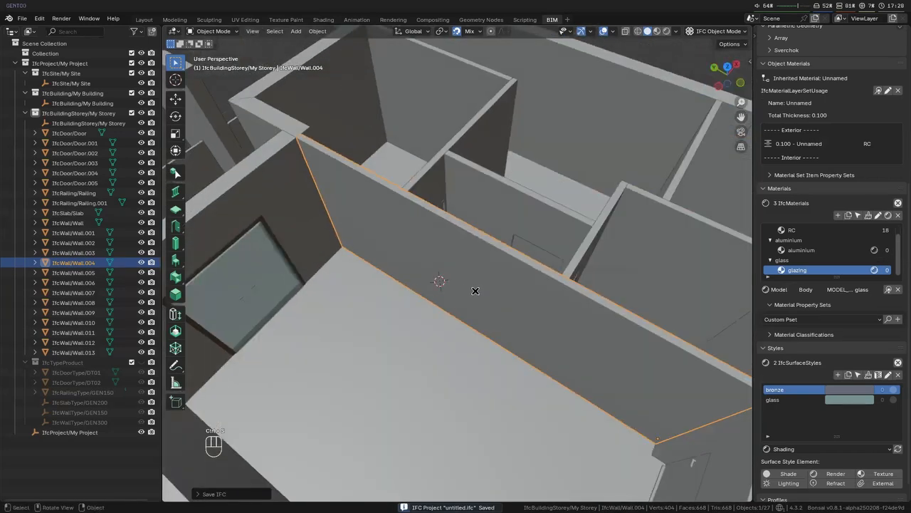
- Begin adding a new element on the selected wall and name it Opening
key("shift+a")
left_click(459, 285)
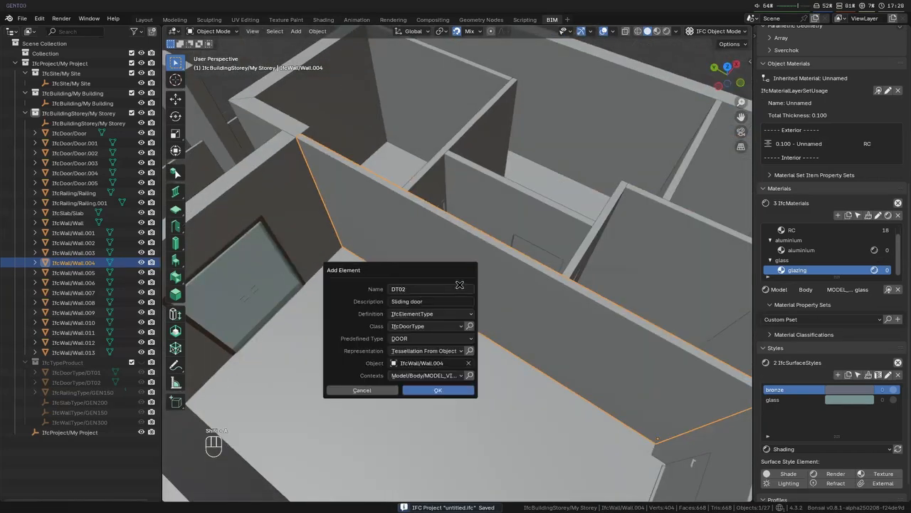
left_click(444, 289)
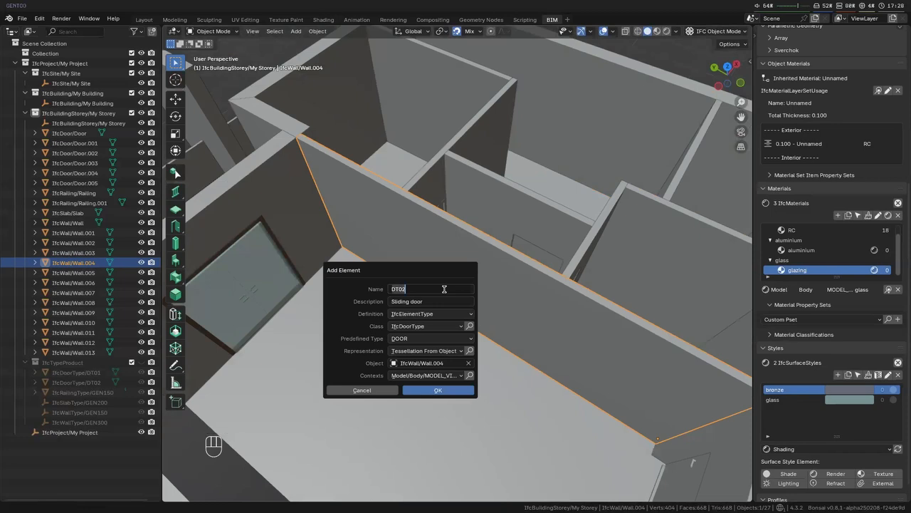
key("BackSpace")
key("BackSpace")
- Define the element as an IfcFeatureElement of class IfcOpeningElement, type OPENING, with a custom extruded solid, and create it
left_click(455, 315)
left_click(449, 320)
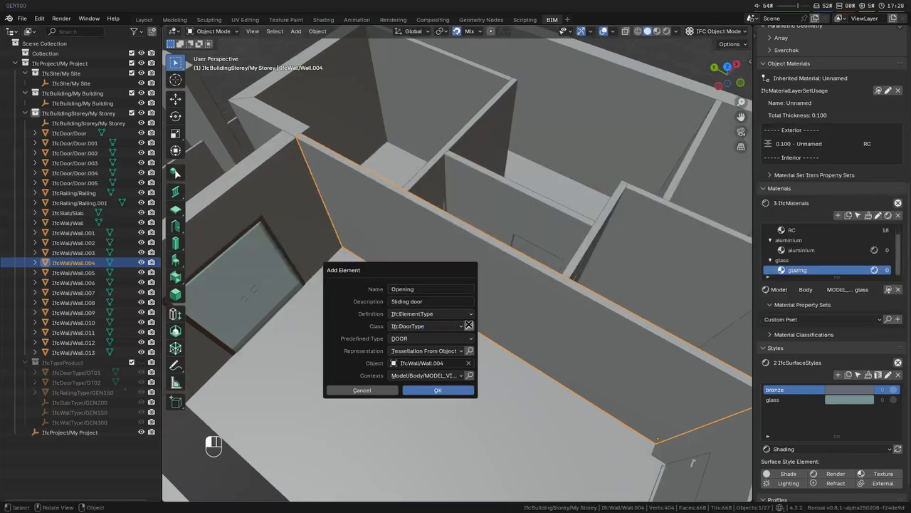
left_click(466, 315)
left_click(430, 346)
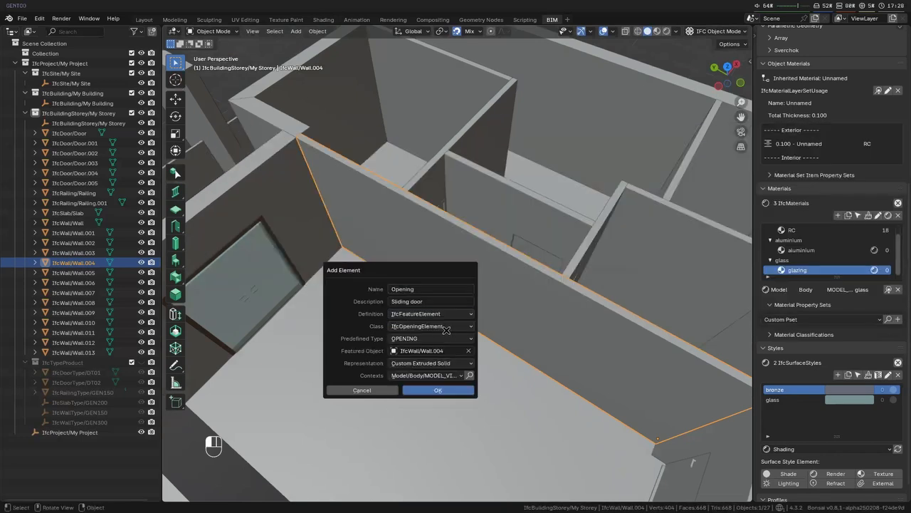
left_click(435, 341)
left_click(436, 343)
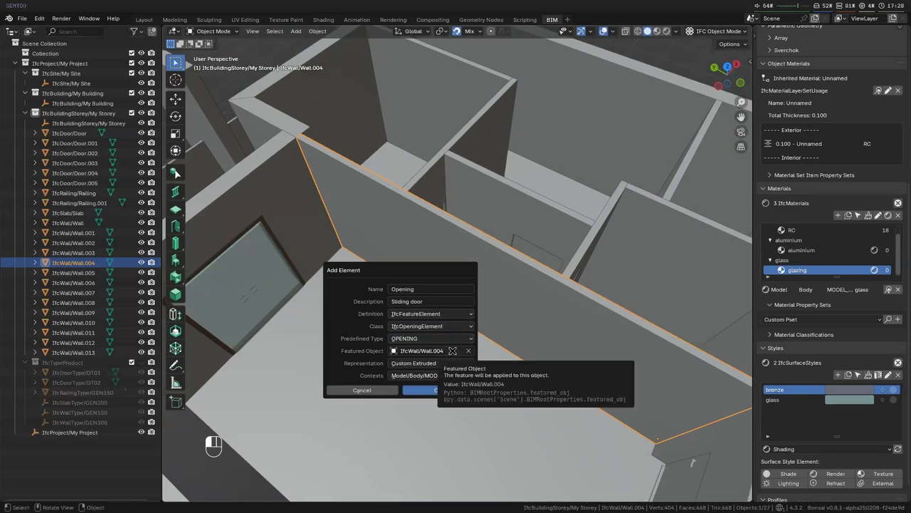
left_click(456, 363)
left_click(455, 363)
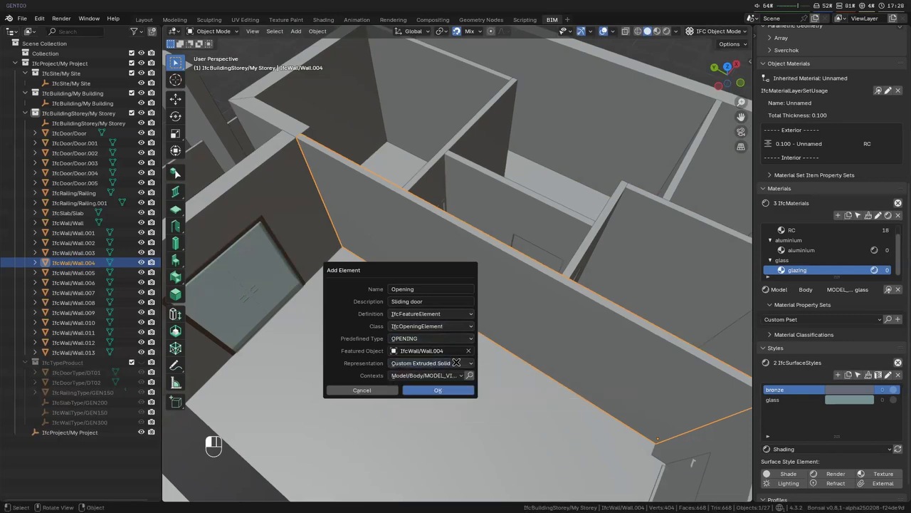
left_click(452, 391)
- Select the new opening on the wall and open its extruded solid's profile for editing
middle_click_drag(448, 362, 464, 320)
key("alt+a")
middle_click_drag(454, 277, 442, 240)
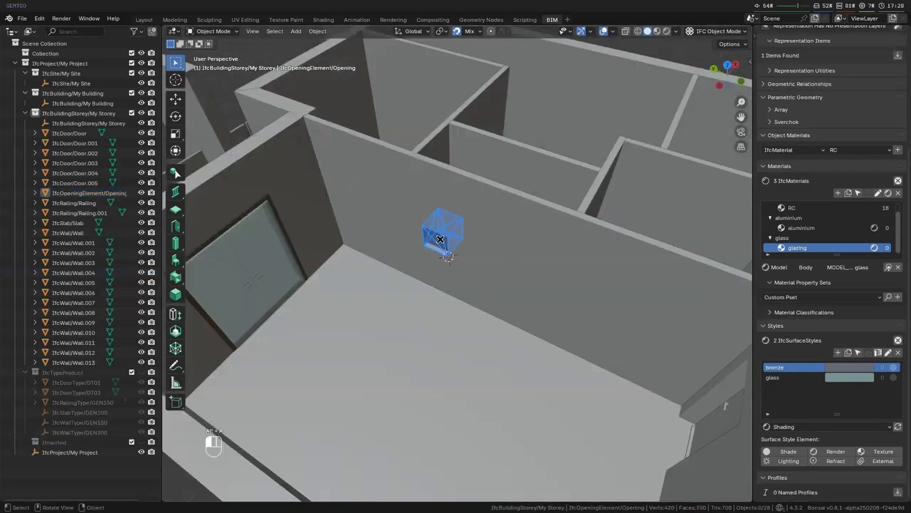
left_click(441, 240)
scroll(463, 252, "up", 5)
left_click(425, 220)
middle_click_drag(487, 282, 584, 348)
key("Tab")
key("Tab")
left_click(485, 283)
key("ctrl+KP_2")
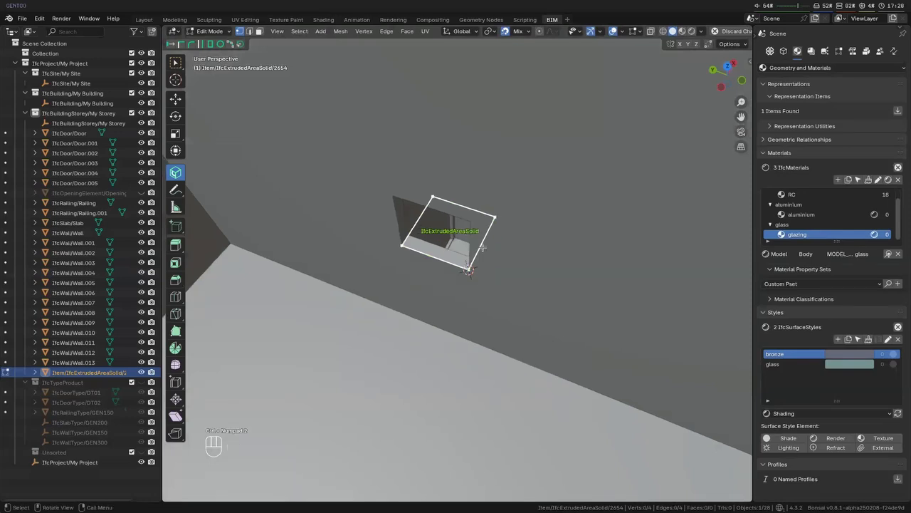
- Snap one end edge of the opening profile onto the opposite edge, move it 0.82 m along negative Y, and finish the profile edit
key("2")
left_click(483, 250)
key("g")
key("x")
right_click(420, 252)
key("g")
key("y")
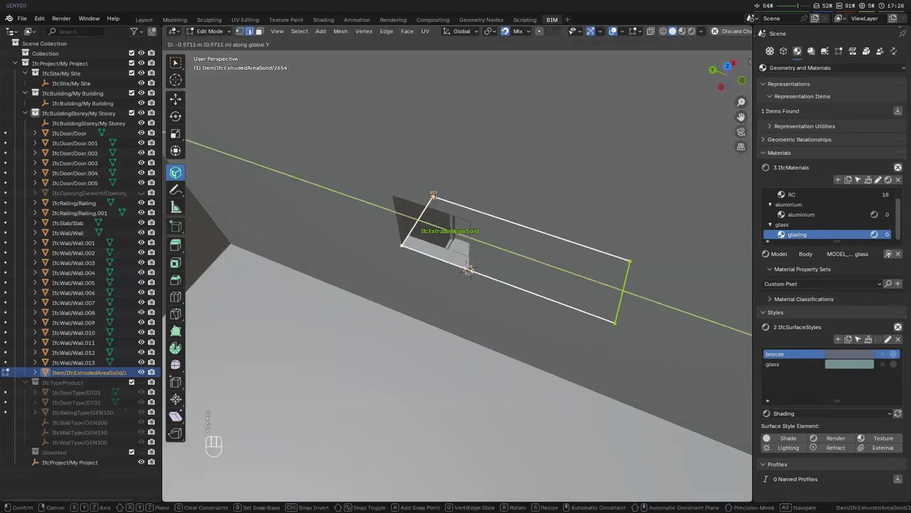
left_click(402, 245)
key("g")
type("y")
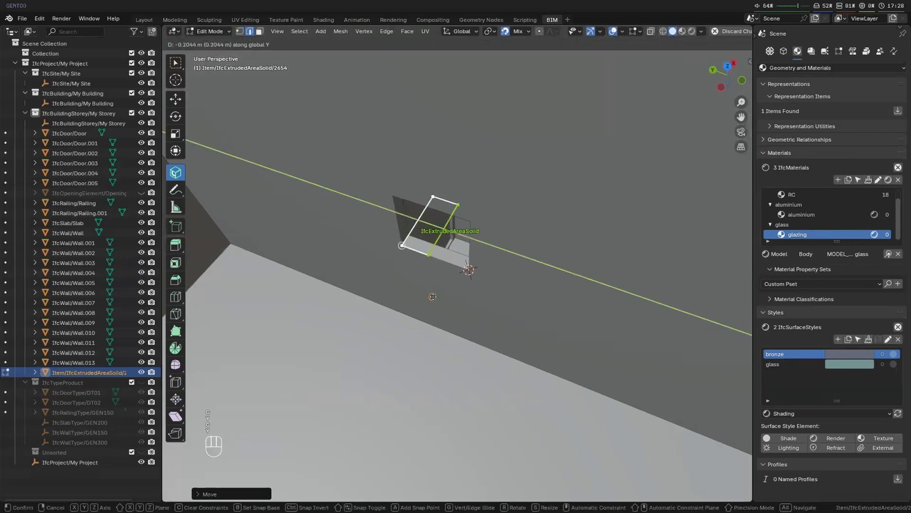
type(".82-")
key("Return")
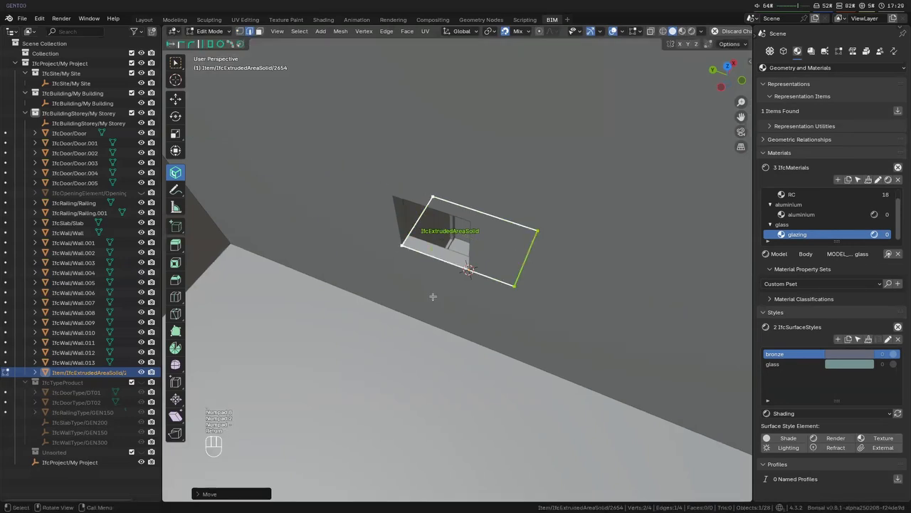
key("Tab")
- Set the opening solid's extrusion depth to 2.1 m and apply it
middle_click_drag(460, 281, 309, 193)
middle_click_drag(393, 236, 450, 293)
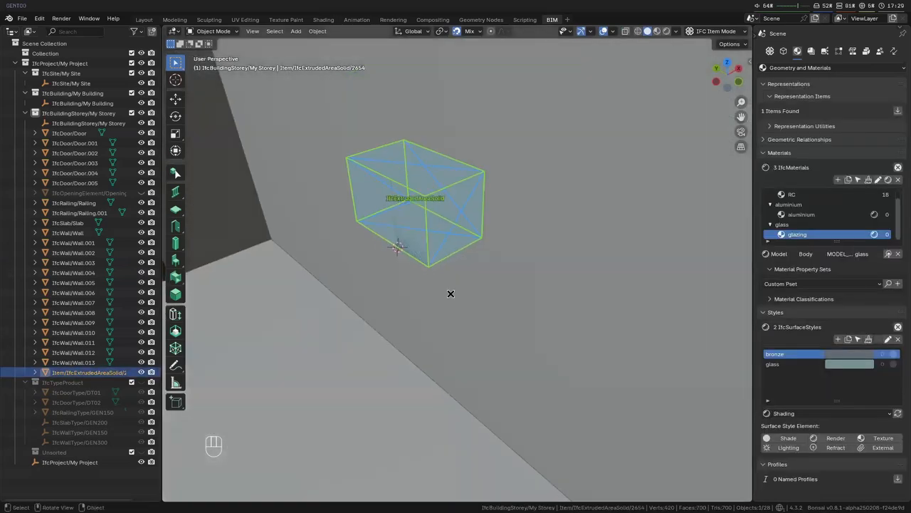
left_click(176, 294)
left_click(521, 42)
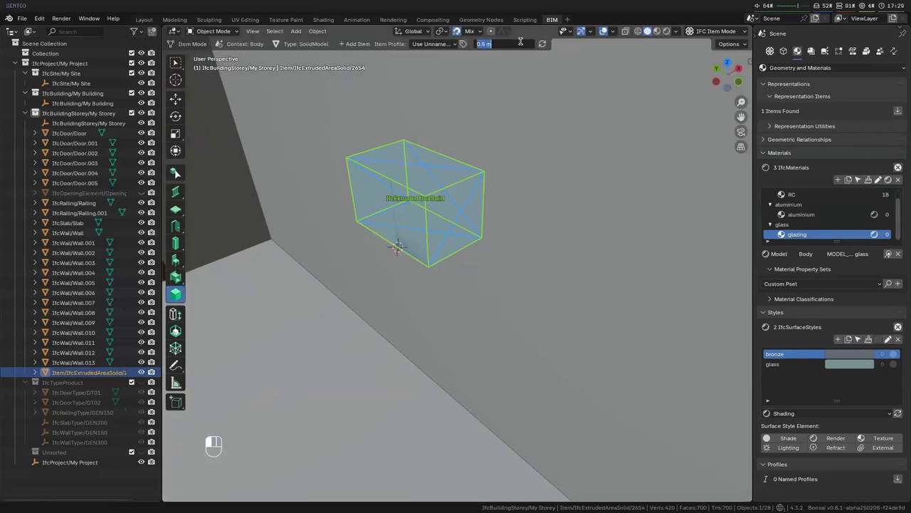
type("2.1")
key("Return")
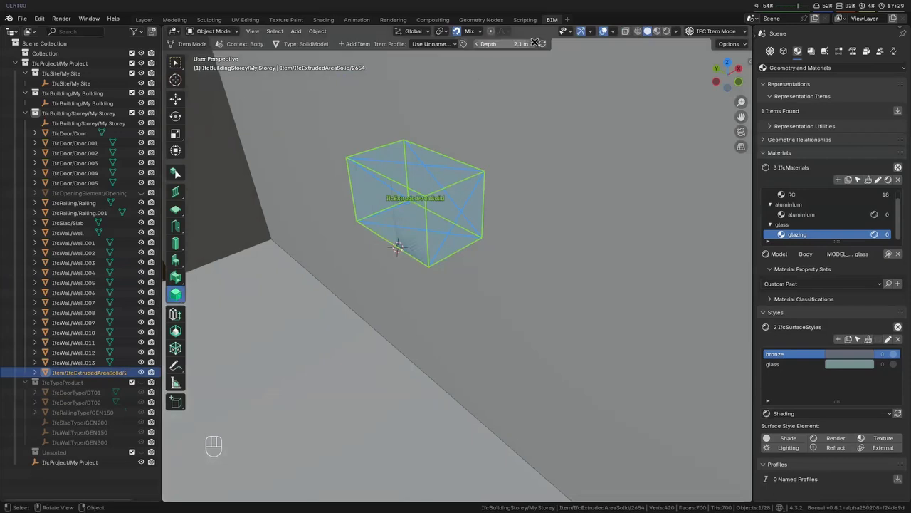
left_click(544, 44)
- Lower the opening solid along Z to floor level and shift it along X so it passes through the wall's full thickness
scroll(427, 220, "down", 5)
key("g")
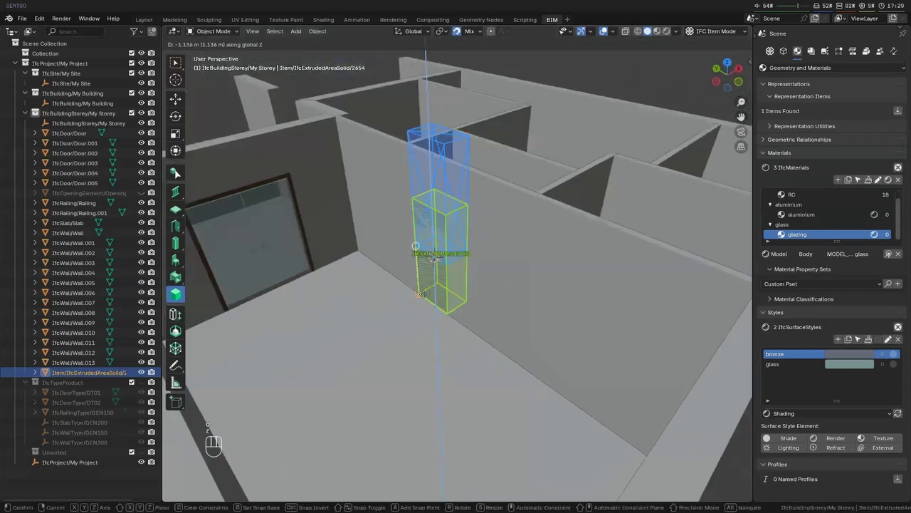
middle_click_drag(468, 316, 448, 374)
key("KP_7")
key("g")
key("y")
right_click(448, 391)
key("shift+Tab")
key("g")
key("x")
left_click(435, 395)
scroll(436, 390, "down", 1)
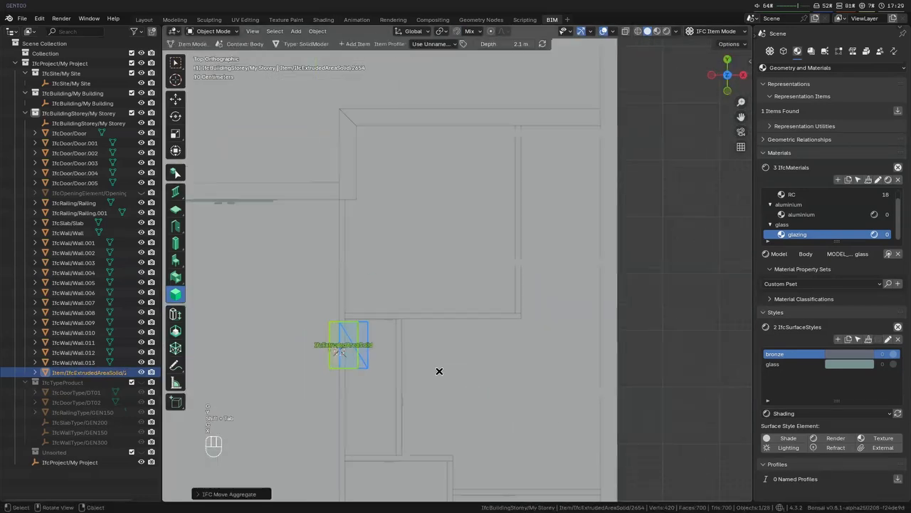
- Move the opening solid along the wall to the small hallway beyond it
middle_click_drag(439, 370, 505, 280, "shift")
key("g")
left_click(420, 377)
middle_click_drag(419, 377, 525, 353)
- Apply the repositioned opening to its host wall, clear the selection and save the IFC project
left_click(600, 273)
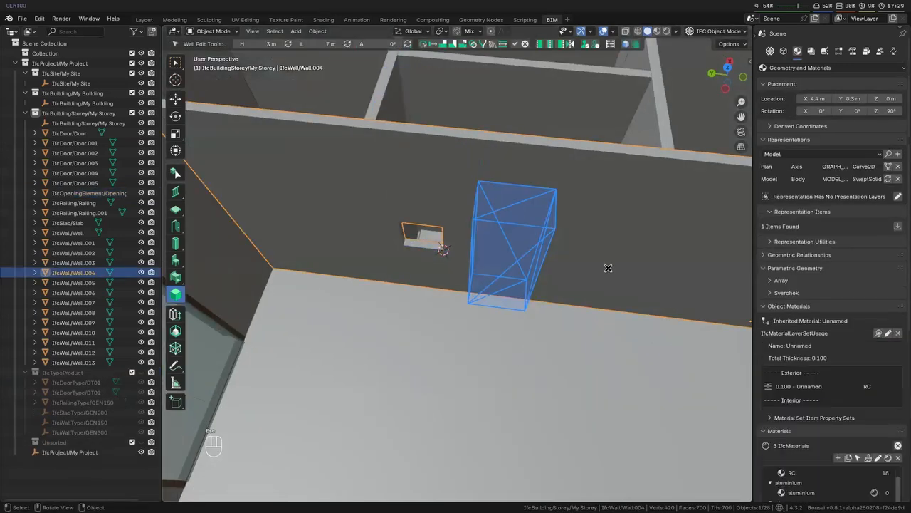
key("alt+o")
scroll(604, 285, "down", 3)
middle_click_drag(601, 316, 491, 356)
key("alt+a")
key("ctrl+s")
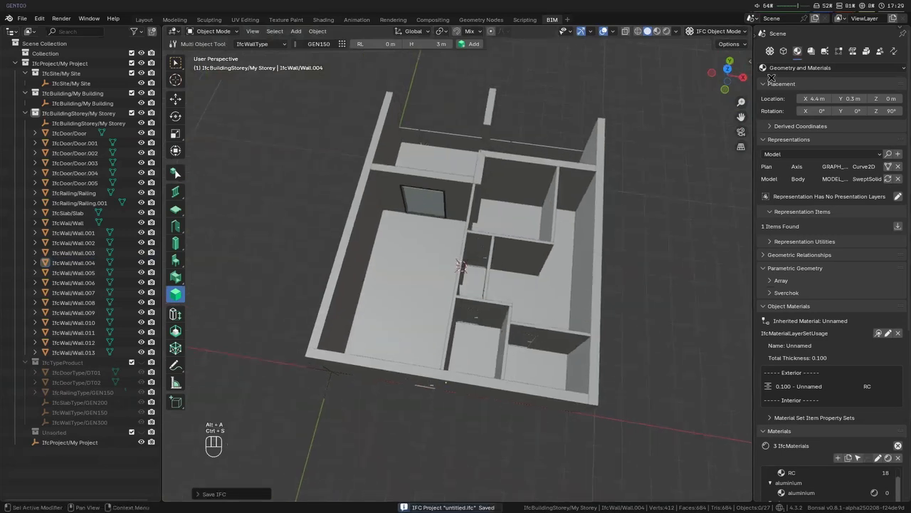
- Load the project's drawings and create a plan drawing located at My Storey
left_click(811, 51)
left_click(898, 131)
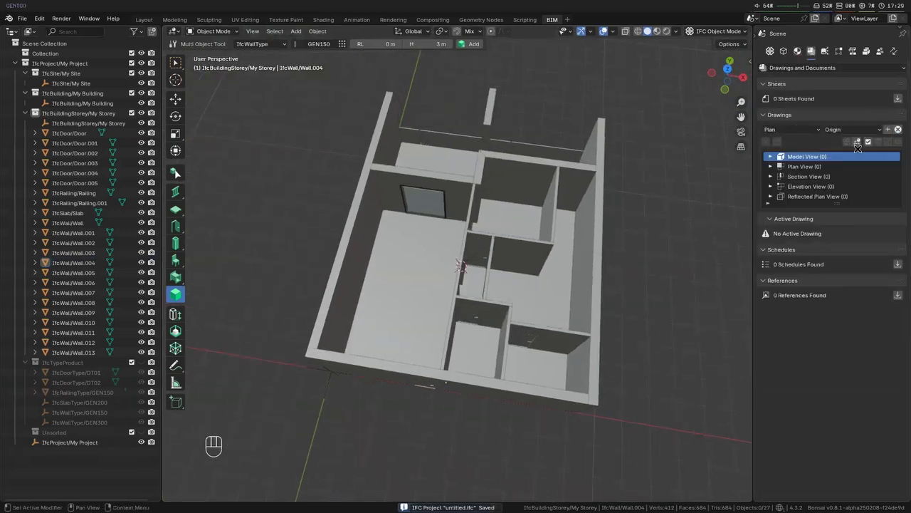
left_click(870, 129)
left_click(858, 152)
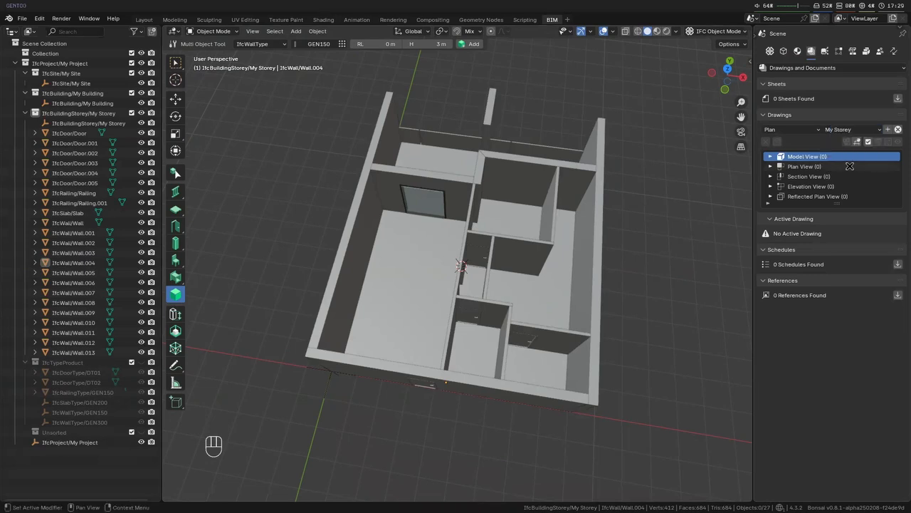
left_click(888, 129)
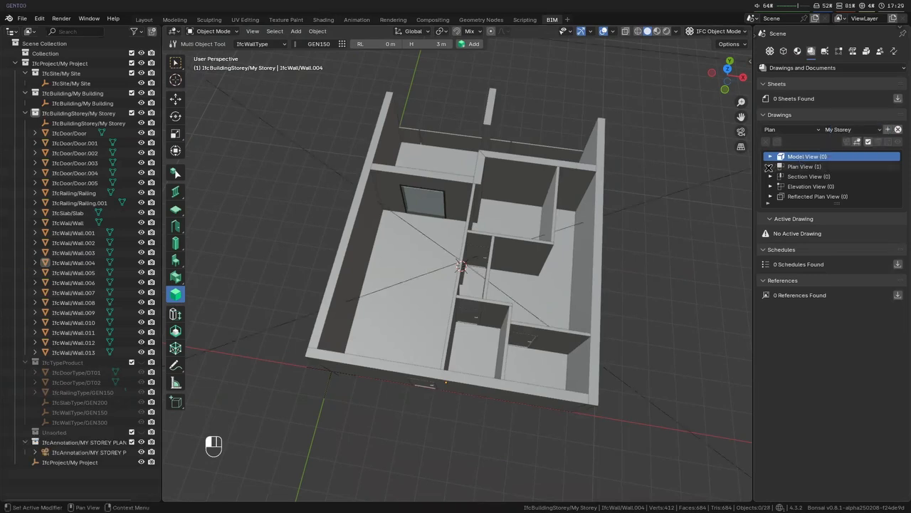
- Activate the new storey plan drawing to view the model through its camera
left_click(825, 175)
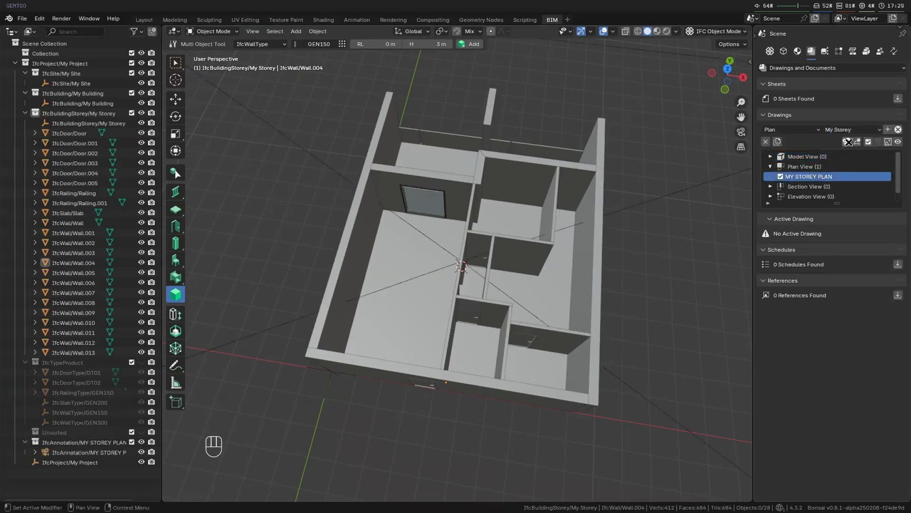
left_click(847, 141)
left_click(608, 274)
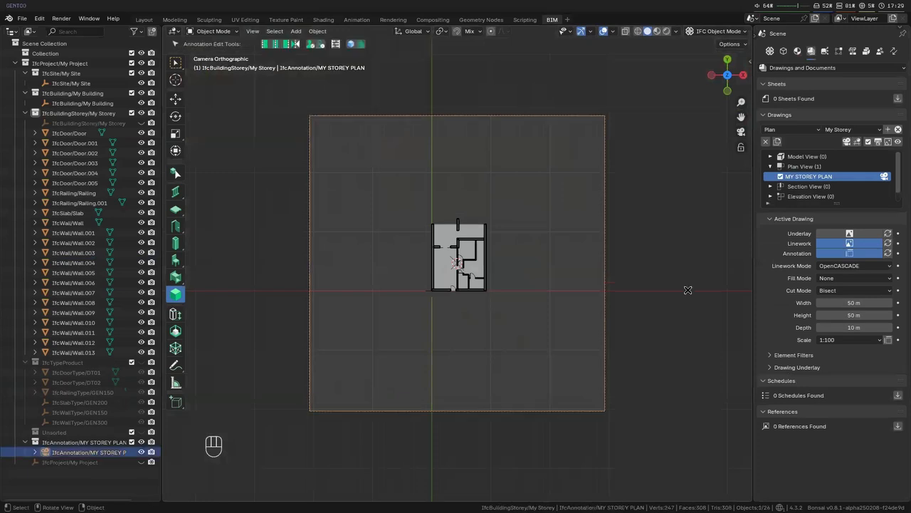
- Set both the width and the height of the active plan drawing to 20 m
left_click_drag(869, 302, 800, 303)
left_click(870, 302)
type("20")
key("Return")
key("ctrl+c")
key("ctrl+v")
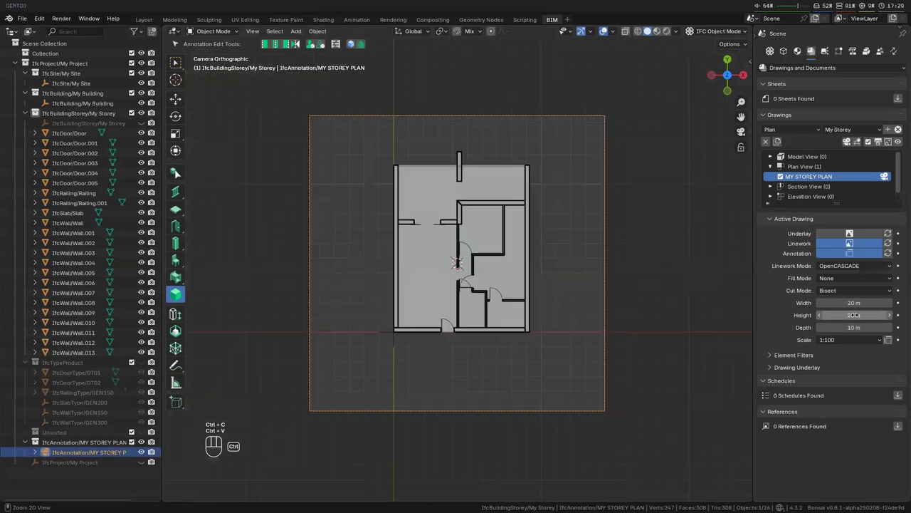
key("g")
right_click(494, 332)
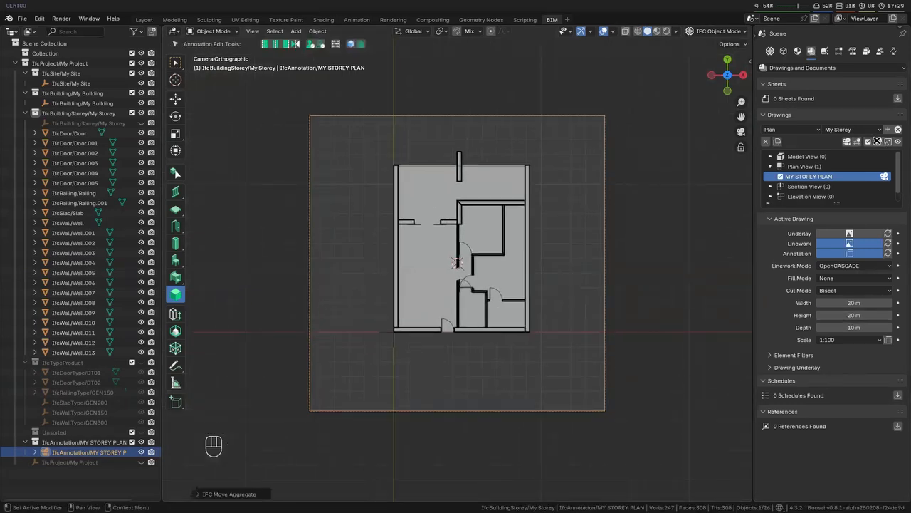
- Generate the storey plan drawing, including a DXF conversion, and open the resulting drawing
left_click(878, 141)
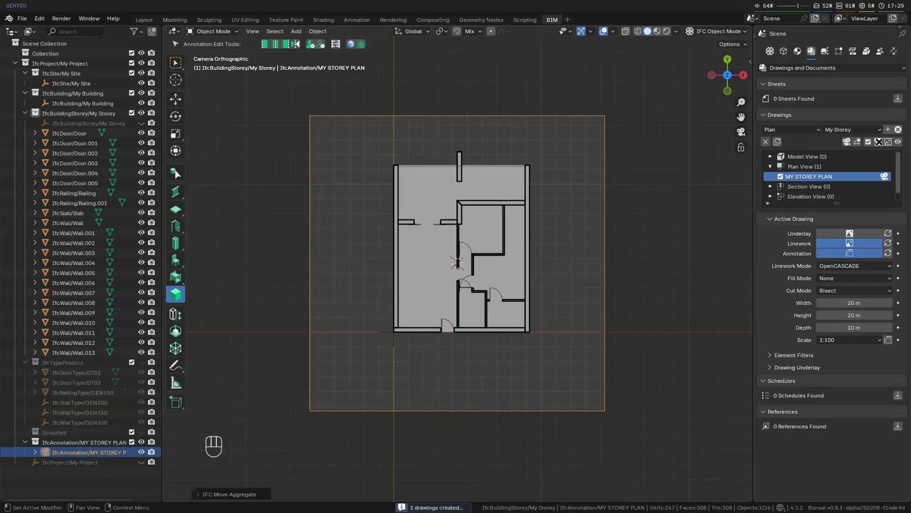
left_click(888, 141)
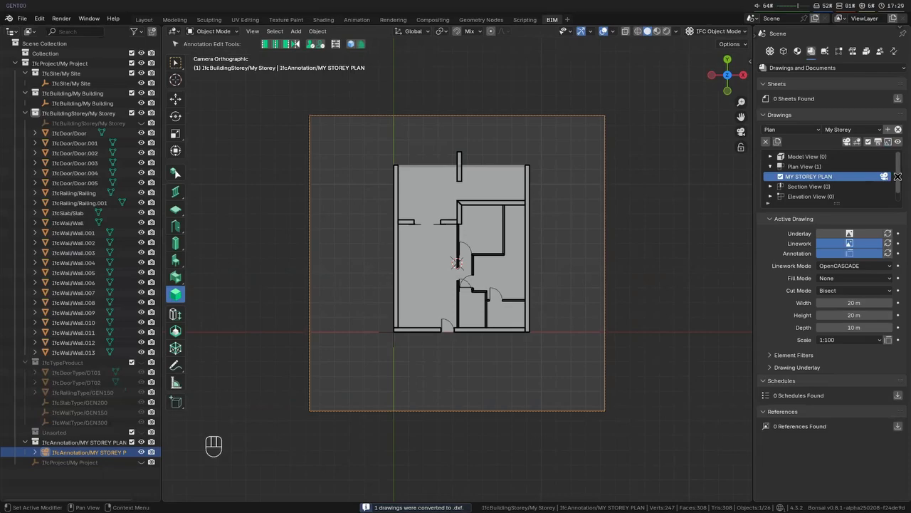
left_click(898, 142)
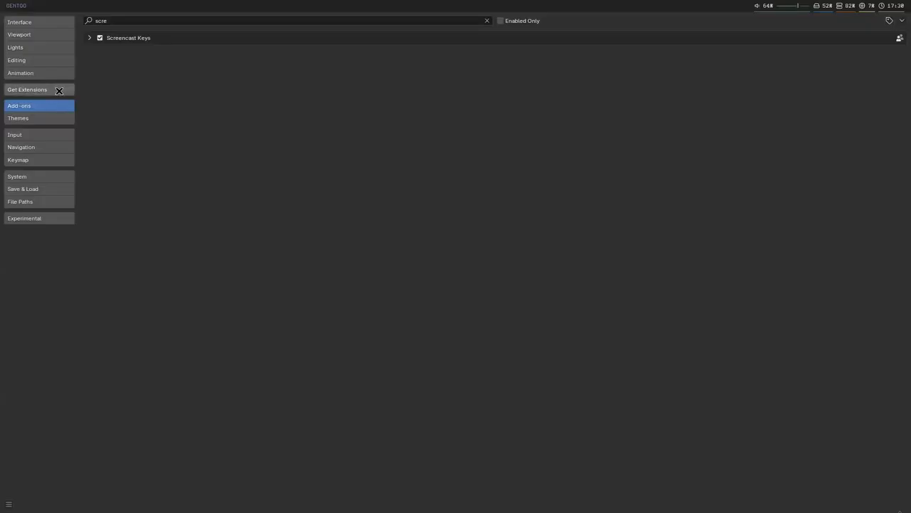
- Set the SVG command in the Bonsai add-on preferences to [["firefox"]], and view the plan SVG in Firefox at 100% zoom
left_click(139, 20)
type("bon")
left_click(90, 38)
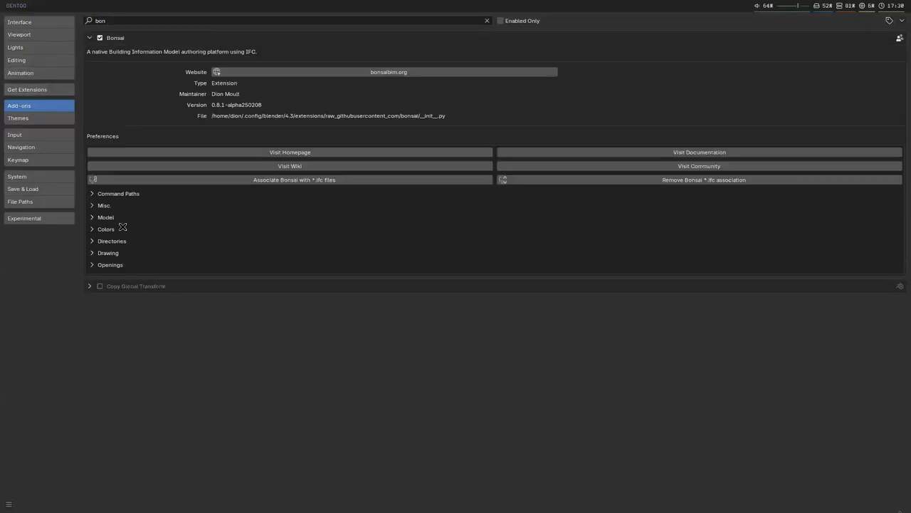
left_click(111, 255)
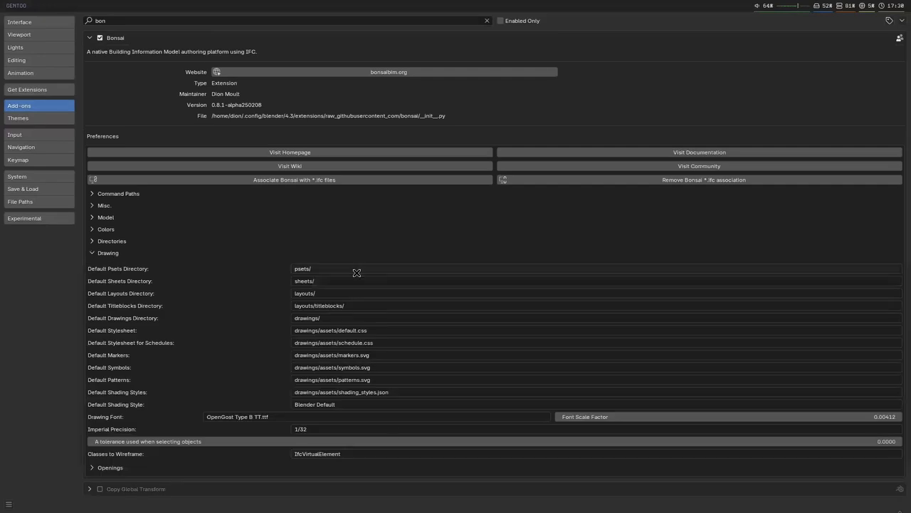
left_click(102, 253)
left_click(113, 194)
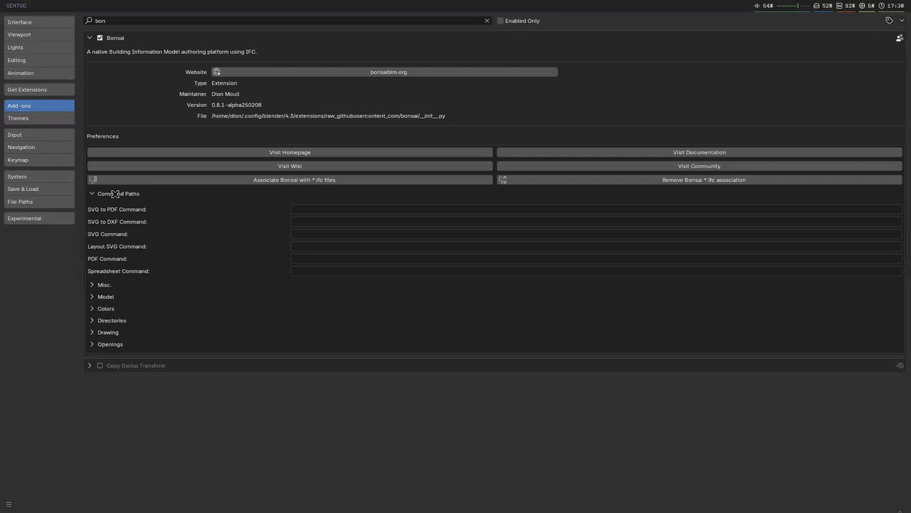
left_click(319, 236)
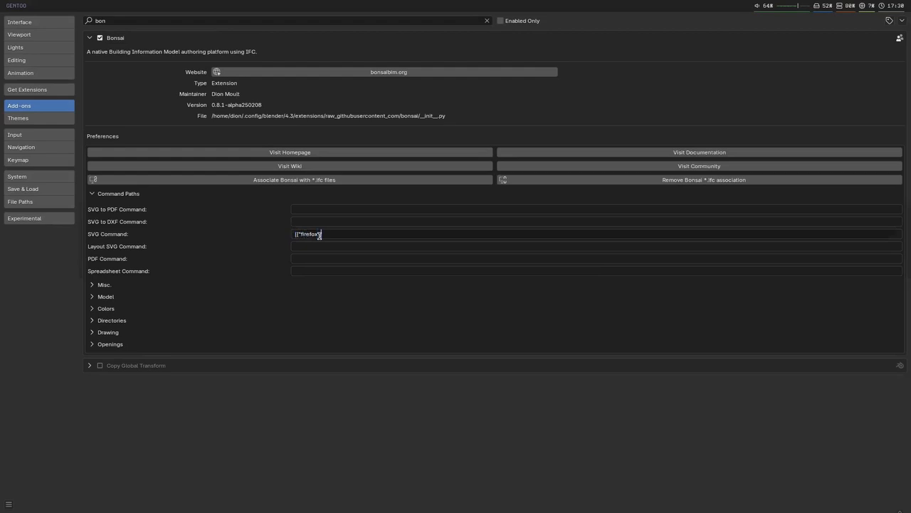
type("]]")
key("Return")
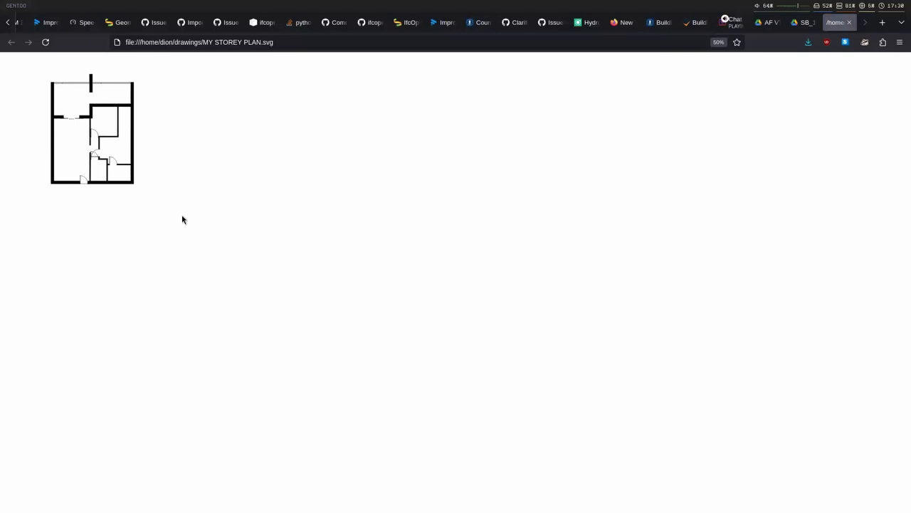
key("ctrl+0")
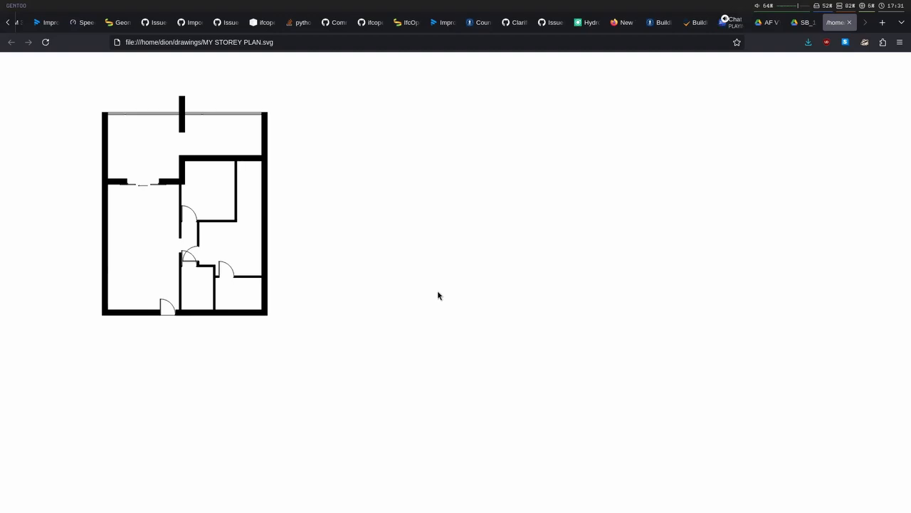
- Switch back to Blender, deselect everything in the plan drawing view and activate the Furniture tool
key("super+4")
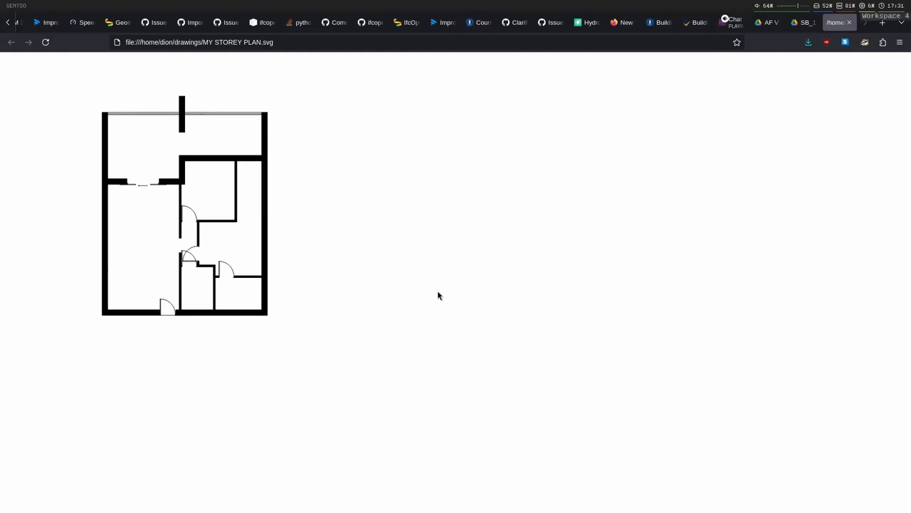
key("super+3")
key("alt+a")
scroll(485, 310, "up", 3)
middle_click_drag(557, 318, 565, 369, "shift")
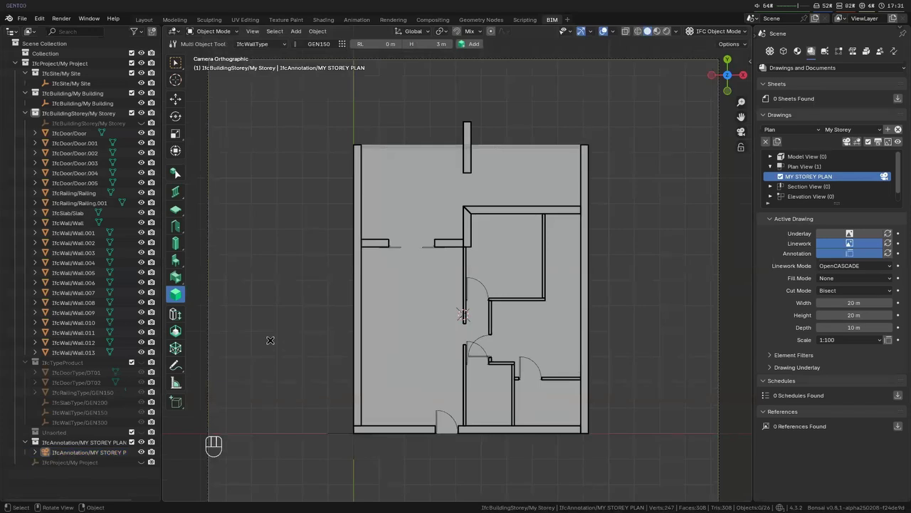
key("shift+f")
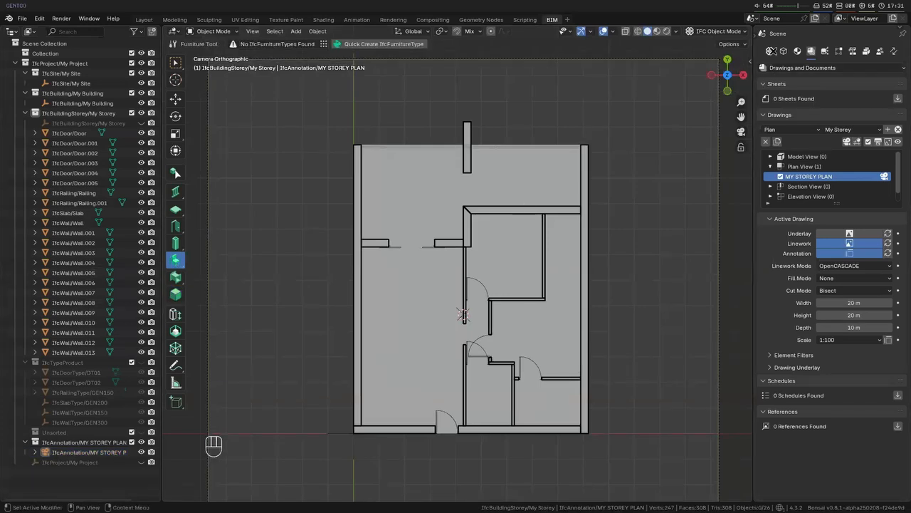
- Load the IFC4 Furniture Library as the project library in the project overview
left_click(770, 51)
scroll(812, 292, "down", 5)
left_click(813, 278)
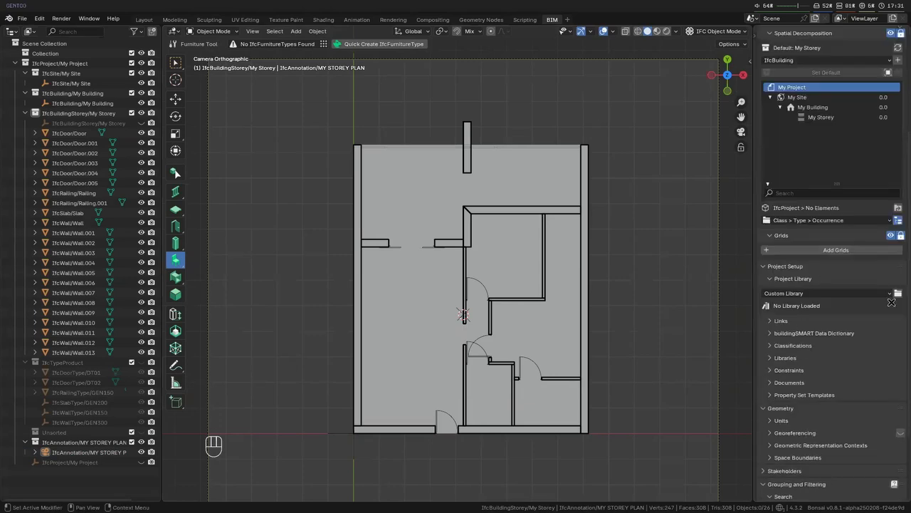
left_click(874, 294)
left_click(872, 324)
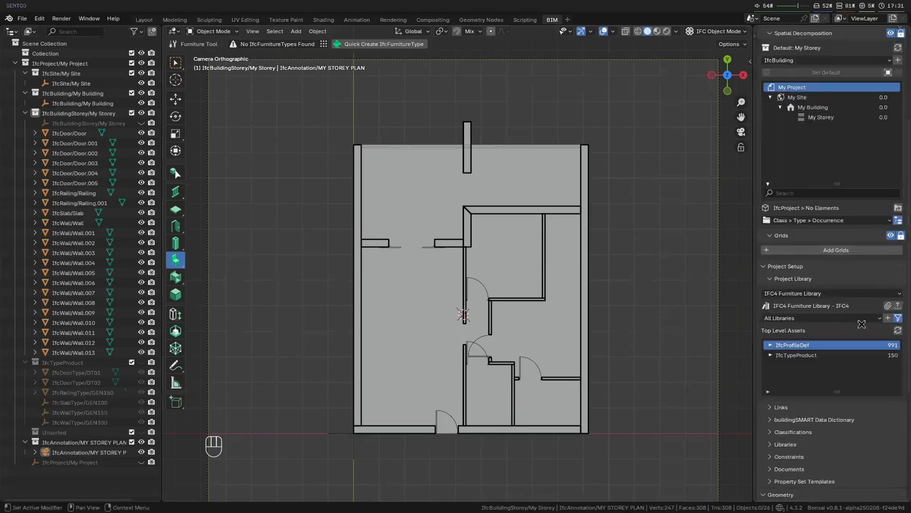
- Browse the library's IfcFurnitureType assets, filter them by "bed" and append the Double bed type to the project
left_click(773, 356)
left_click(774, 355)
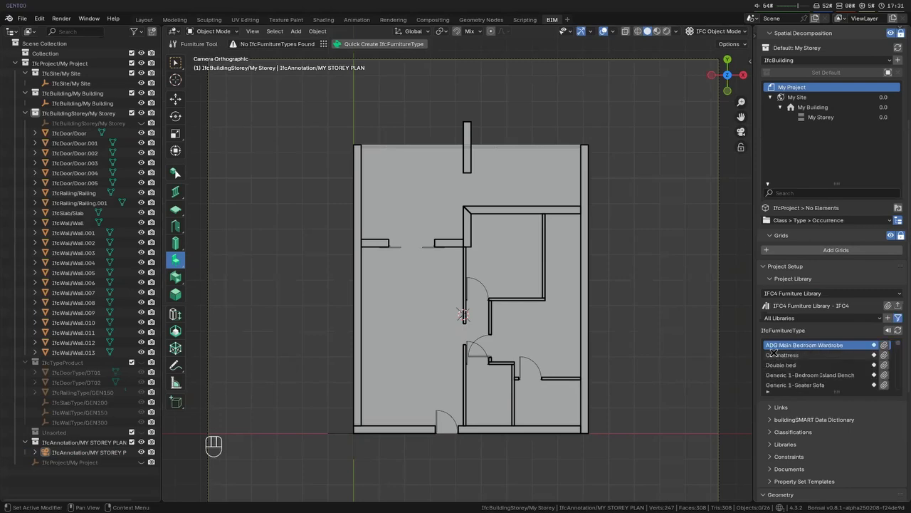
left_click(768, 391)
left_click(793, 401)
type("bed")
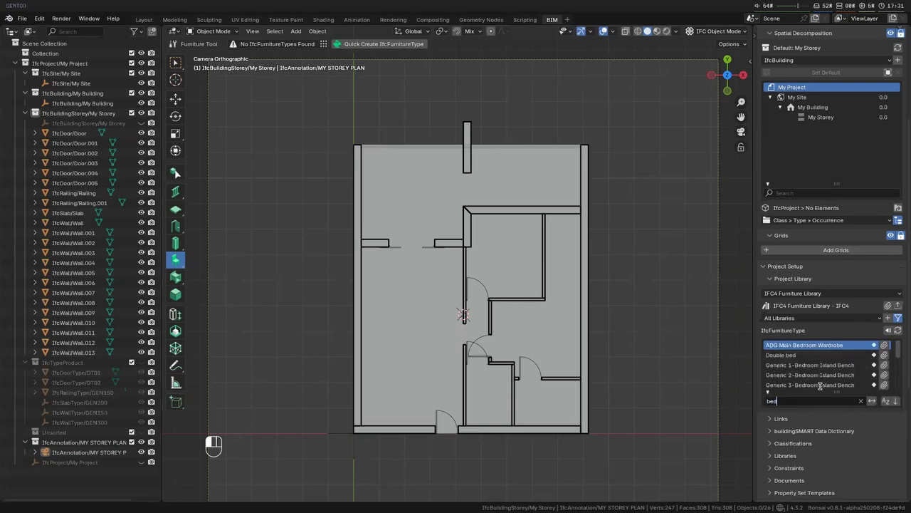
left_click(853, 355)
left_click(884, 355)
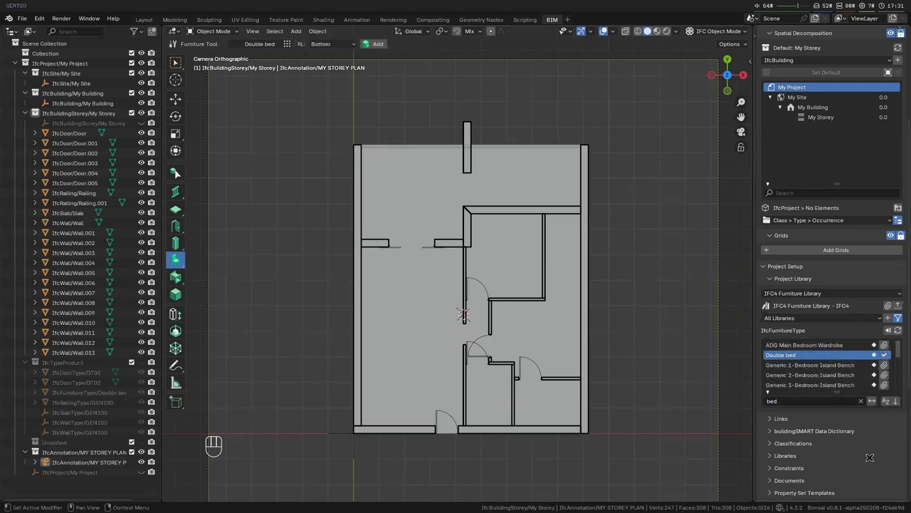
- Filter the library's furniture types by "sin" and append the Neufert Single Person Wardrobe type
left_click(817, 399)
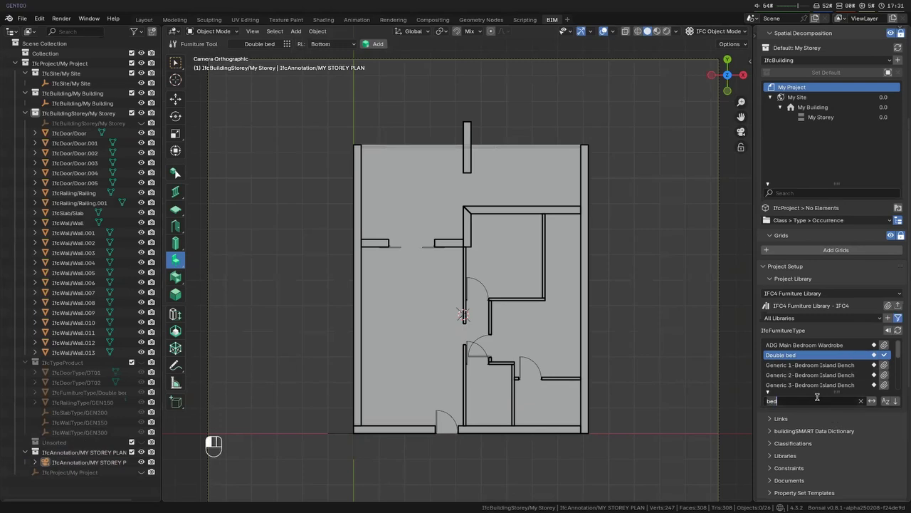
key("BackSpace")
key("BackSpace")
key("BackSpace")
key("BackSpace")
key("BackSpace")
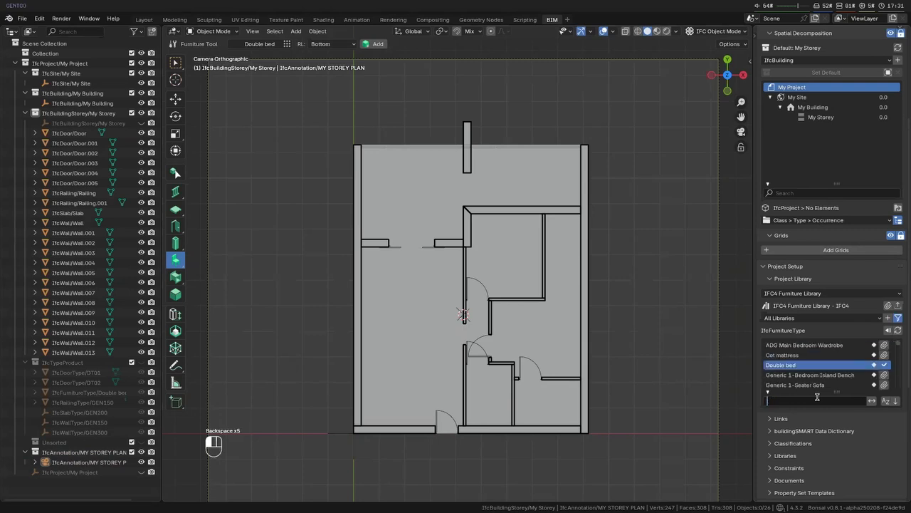
type("sin")
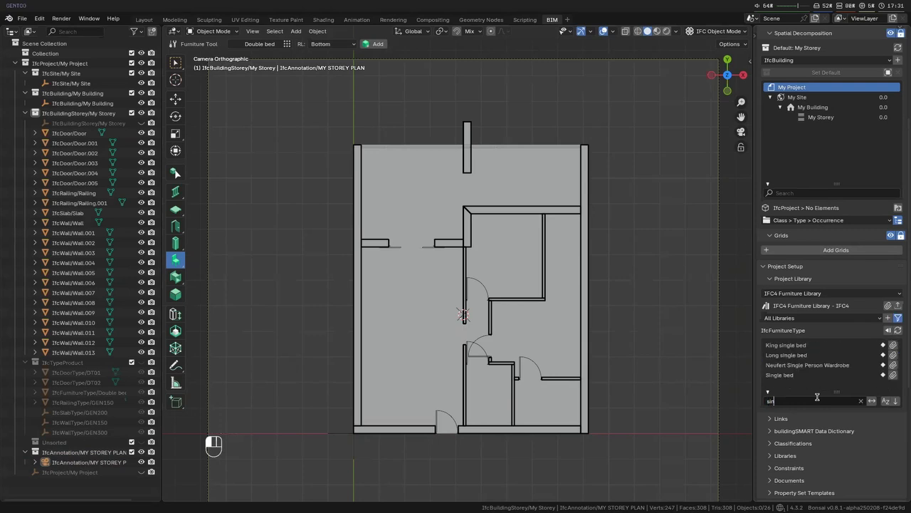
left_click(861, 364)
left_click(895, 366)
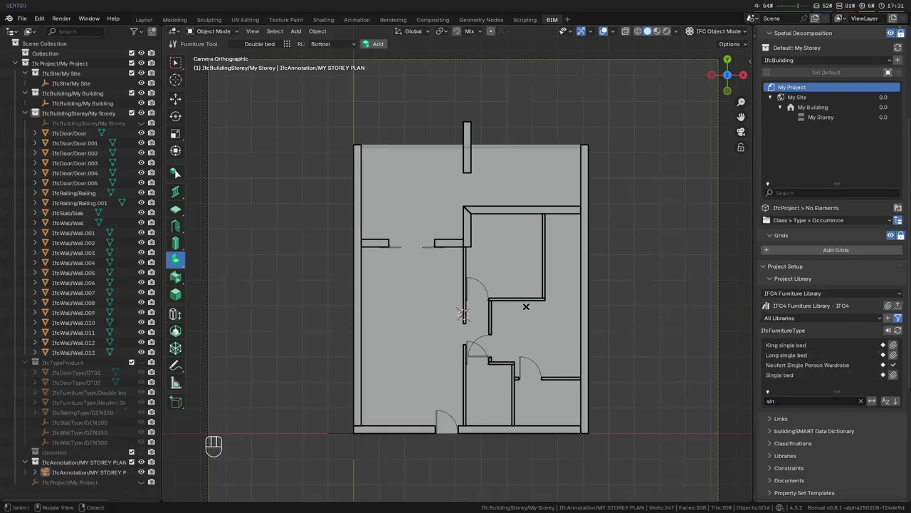
- Filter the library by "sofa", append the Generic 2-Seater Sofa type, and clear the search filter
left_click(816, 401)
type("sofa")
key("Return")
left_click(891, 354)
left_click(807, 401)
type("t")
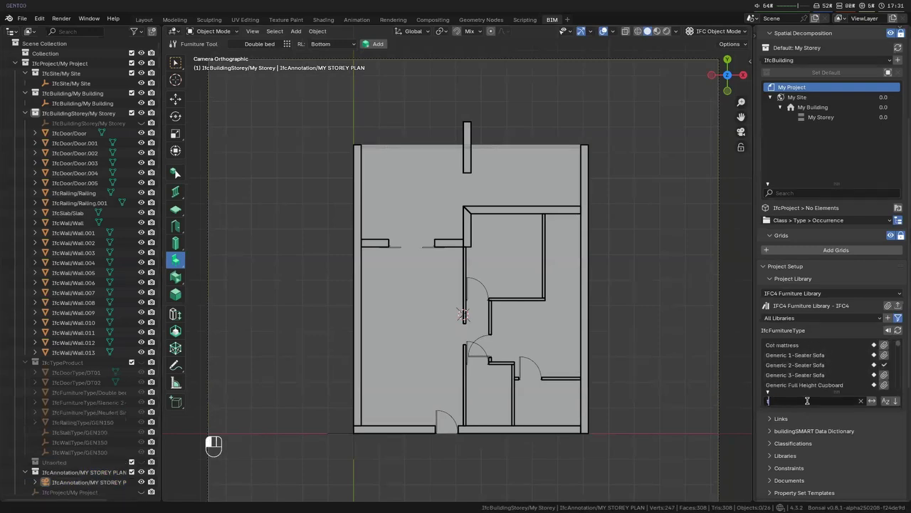
key("BackSpace")
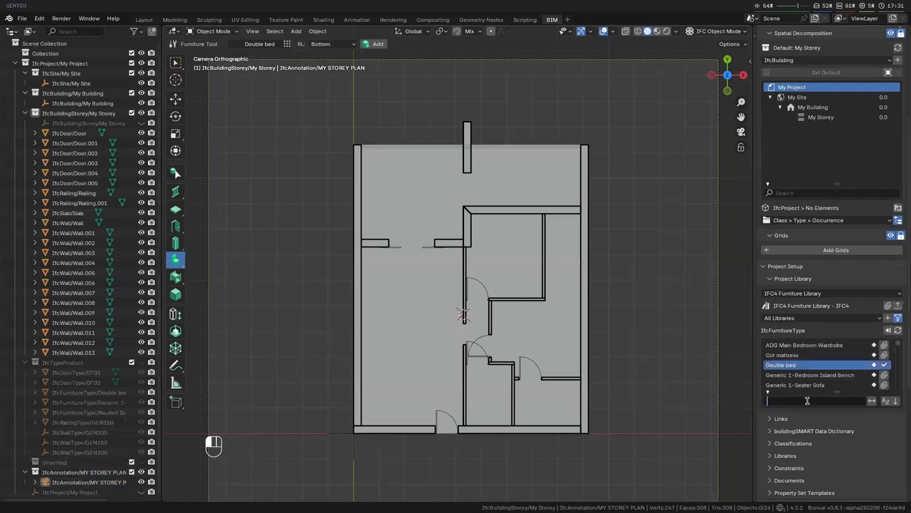
left_click(759, 396)
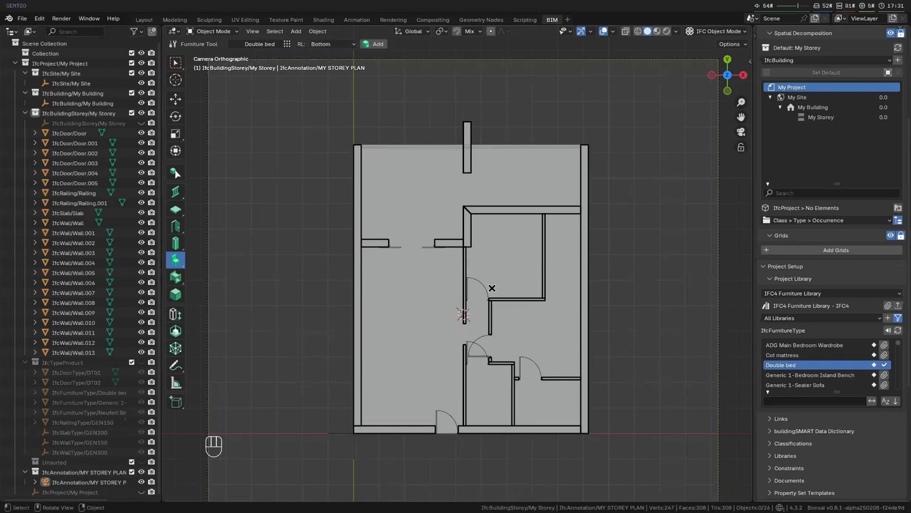
- Place two Double bed occurrences, one in the upper bedroom and one in the lower bedroom beside the exterior wall
key("shift+a")
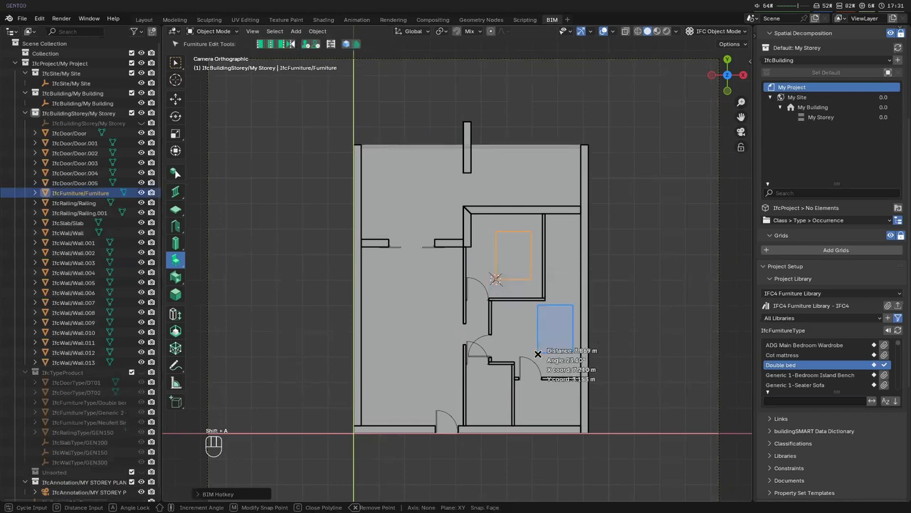
left_click(538, 353)
key("Escape")
key("Escape")
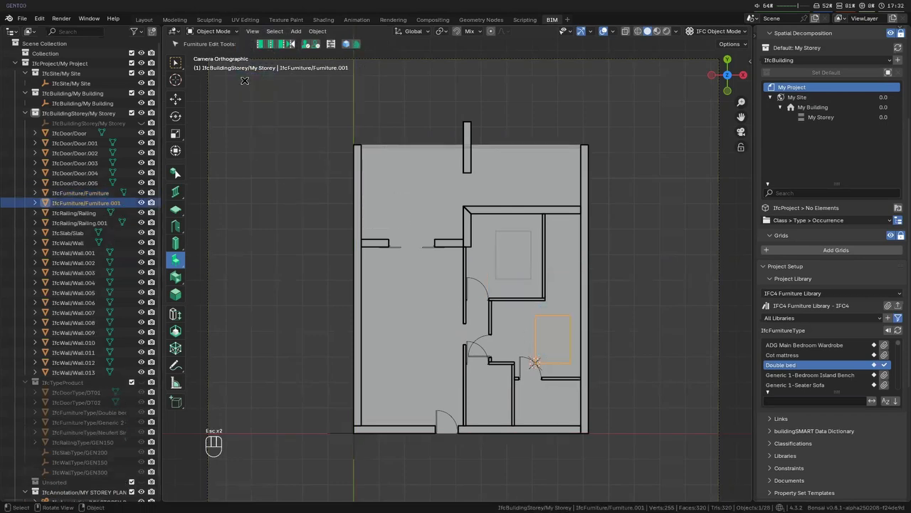
- Make Generic 2-Seater Sofa the active furniture type and place one in the large living room
left_click(244, 81)
left_click(261, 44)
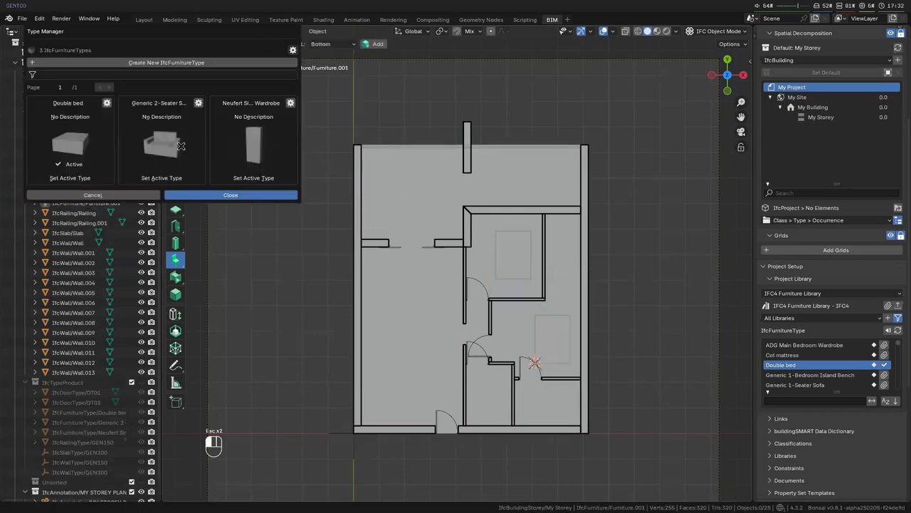
key("shift+a")
left_click(430, 301)
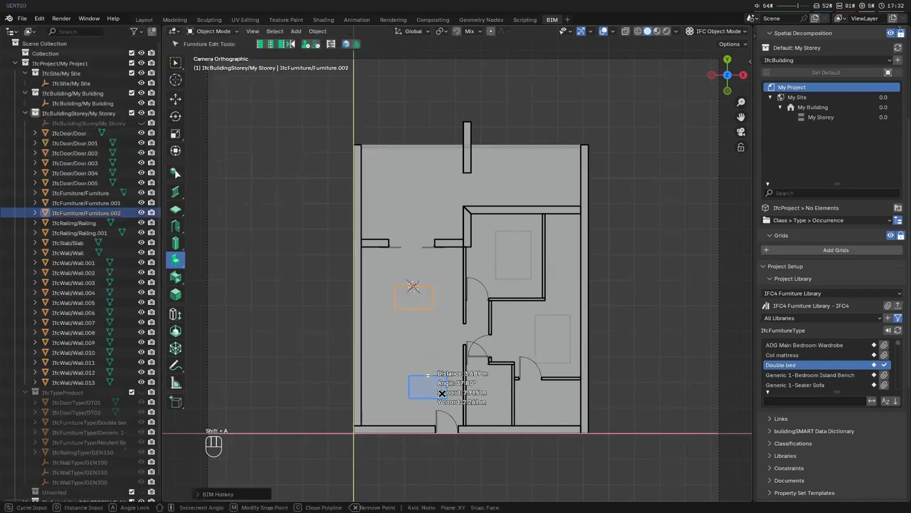
key("Escape")
- Make Neufert Single Person Wardrobe the active type and place one in the lower bedroom, to the left of the bed
left_click(272, 185)
left_click(314, 45)
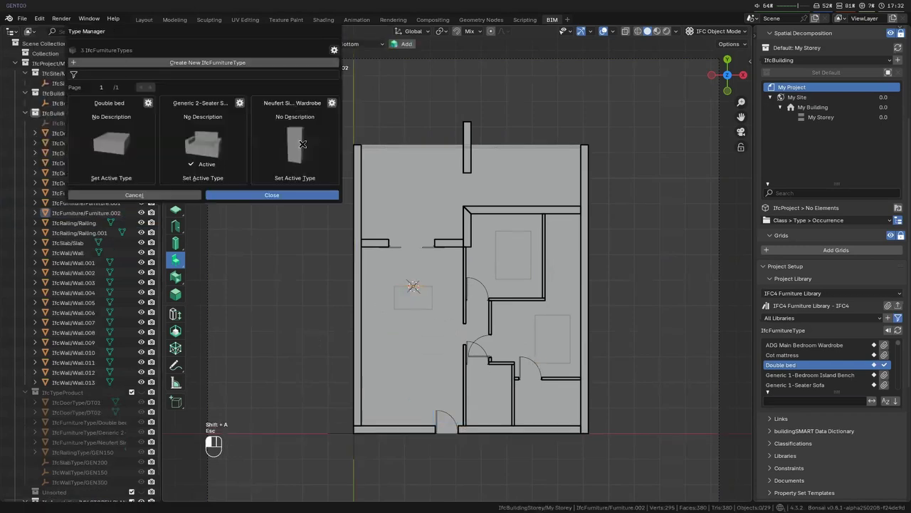
left_click(301, 177)
key("shift+a")
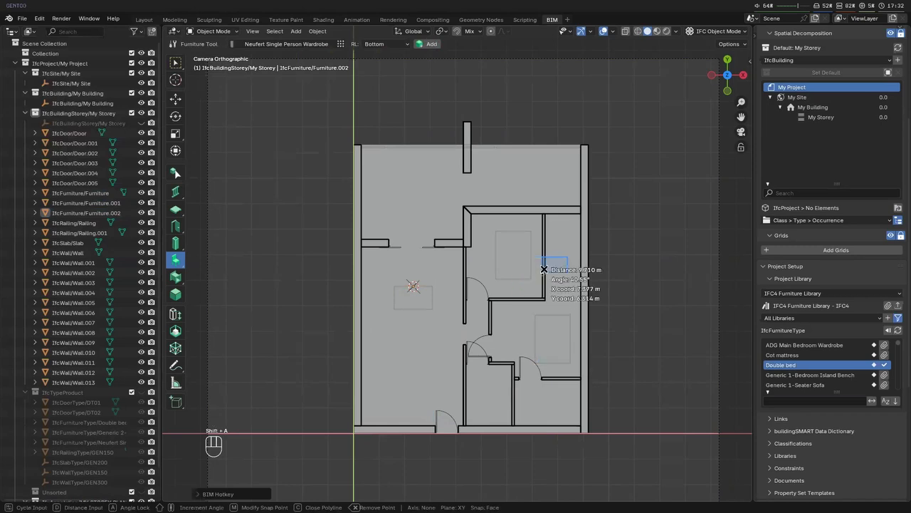
left_click(501, 322)
key("Escape")
key("Escape")
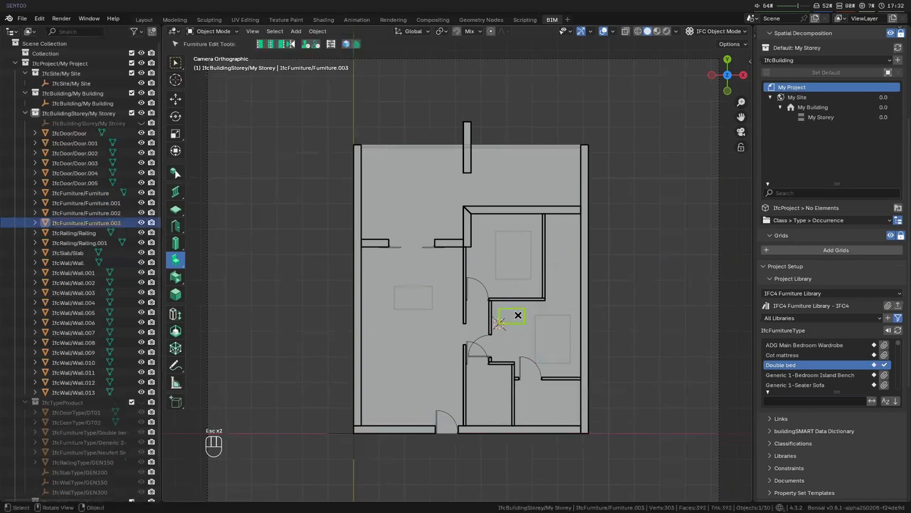
- Place a second Neufert Single Person Wardrobe in the upper bedroom, just below the double bed
scroll(541, 309, "up", 4)
key("shift+a")
left_click(563, 325)
key("Escape")
key("Escape")
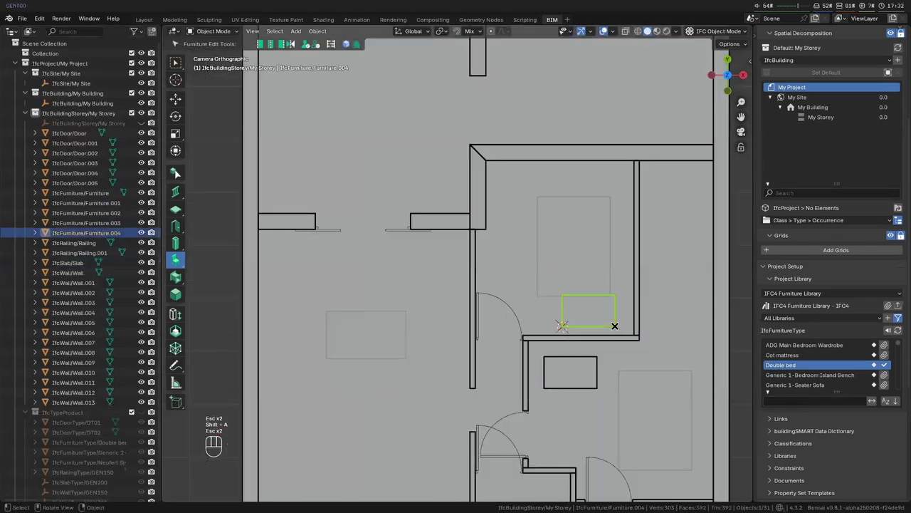
- Move the upper bedroom's wardrobe along the Y axis down to the bedroom's lower wall
key("g")
key("y")
key("shift+Tab")
key("shift+Tab")
left_click(626, 337)
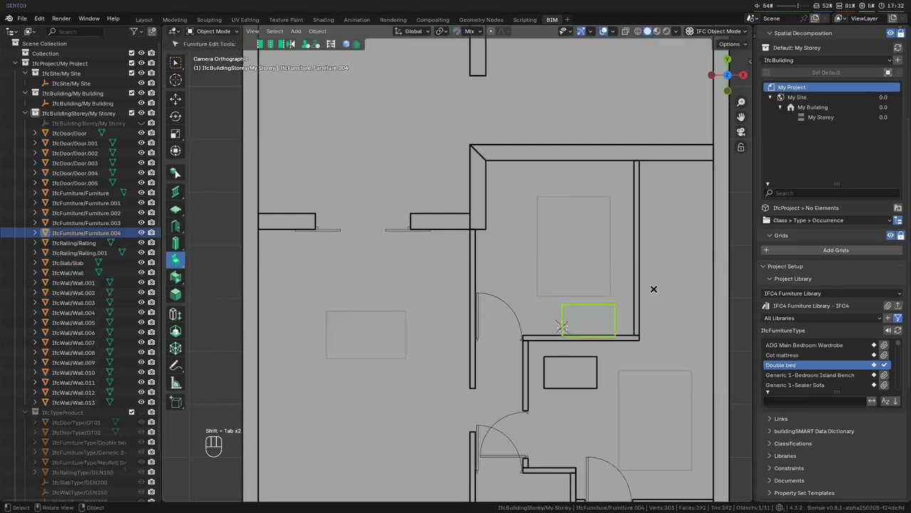
- Regenerate the MY STOREY PLAN drawing with the furniture and open the resulting SVG in Firefox
scroll(793, 46, "up", 5)
left_click(810, 31)
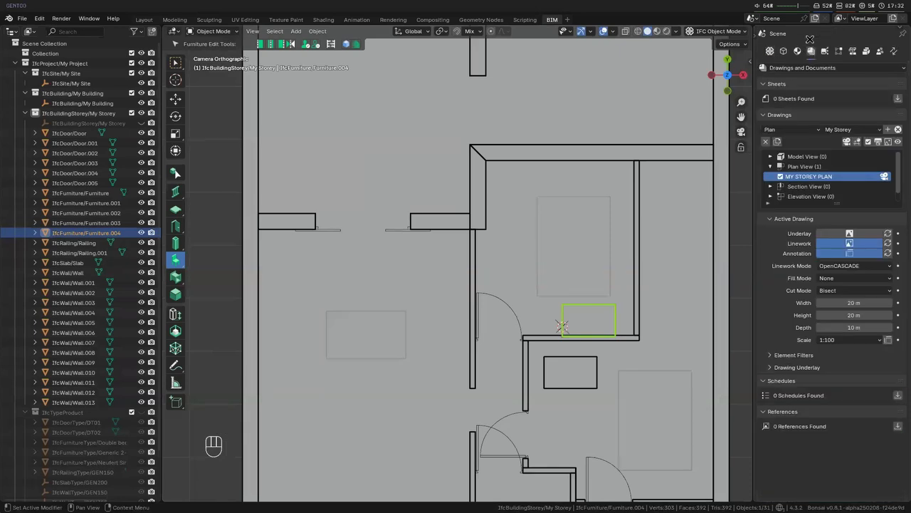
left_click(880, 141)
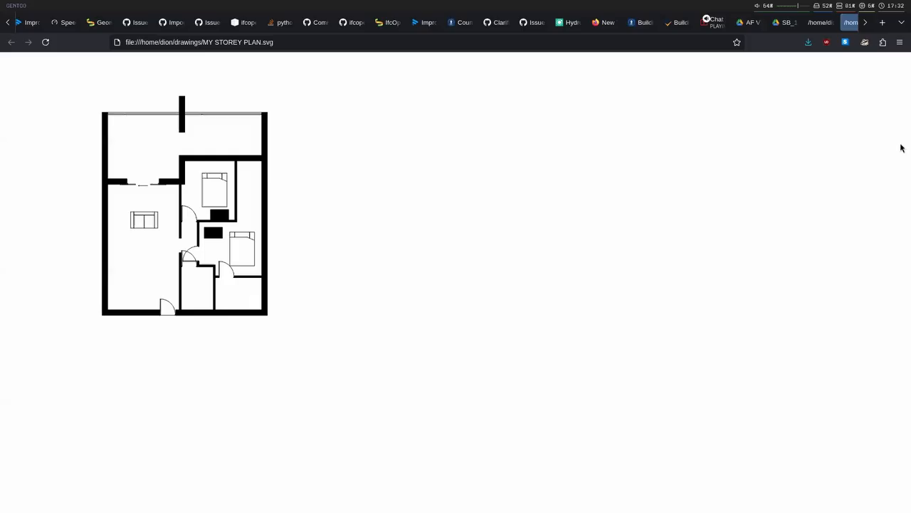